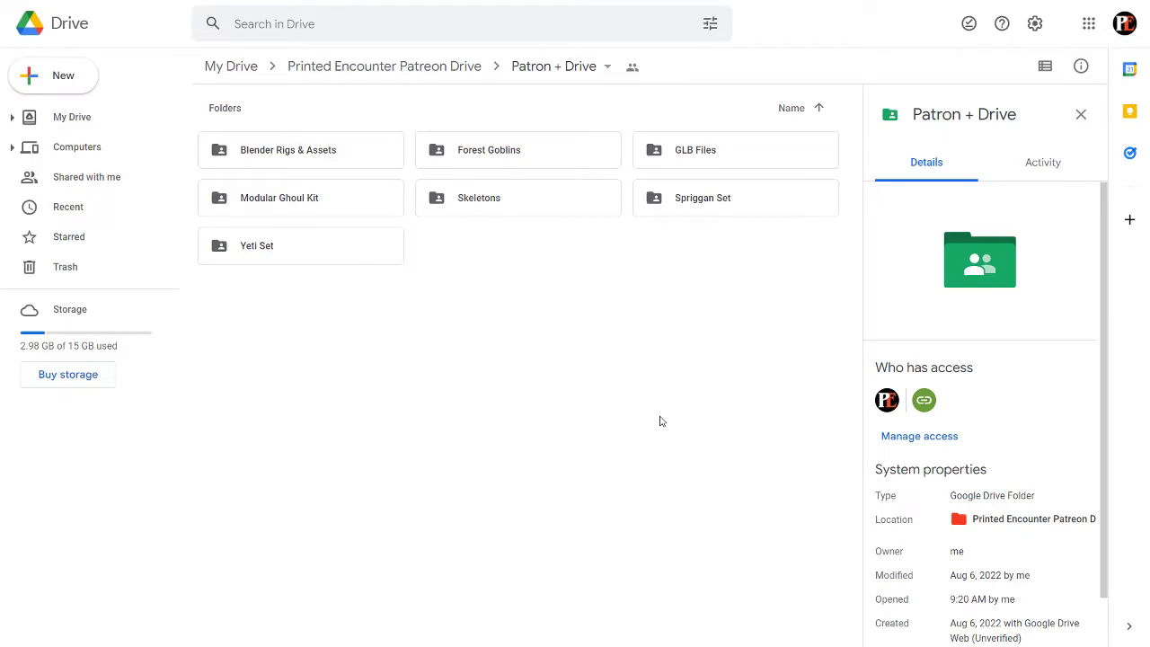
# Open the Skeleton Bowmen folder inside the GLB Files folder
pyautogui.doubleClick(709, 154)
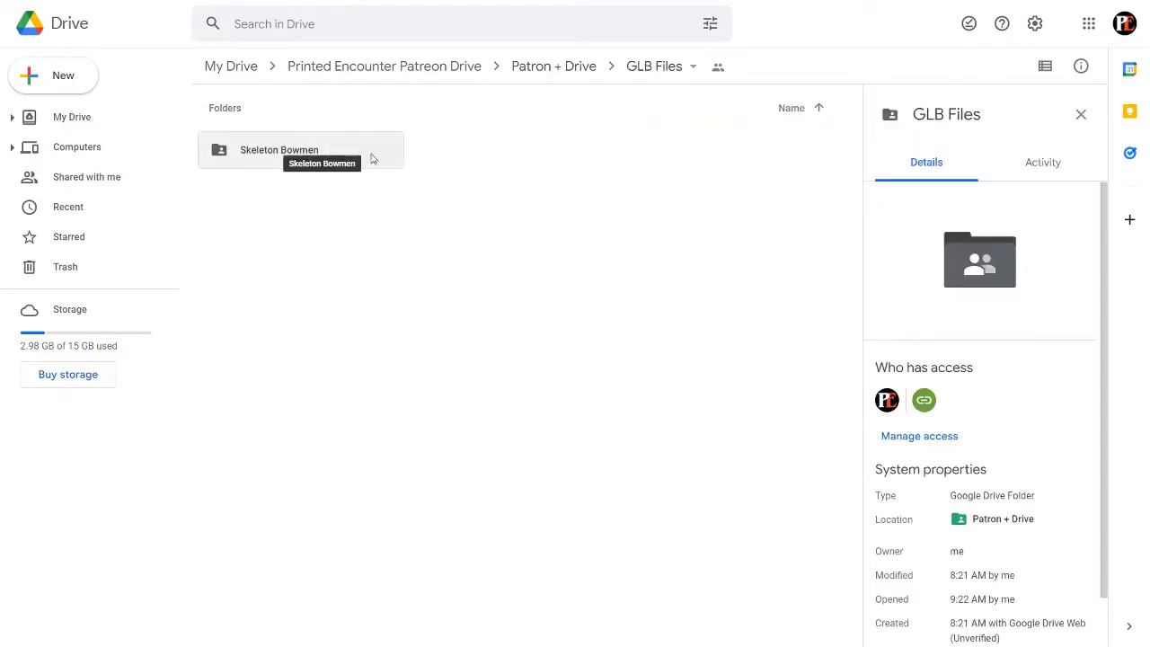
pyautogui.doubleClick(372, 158)
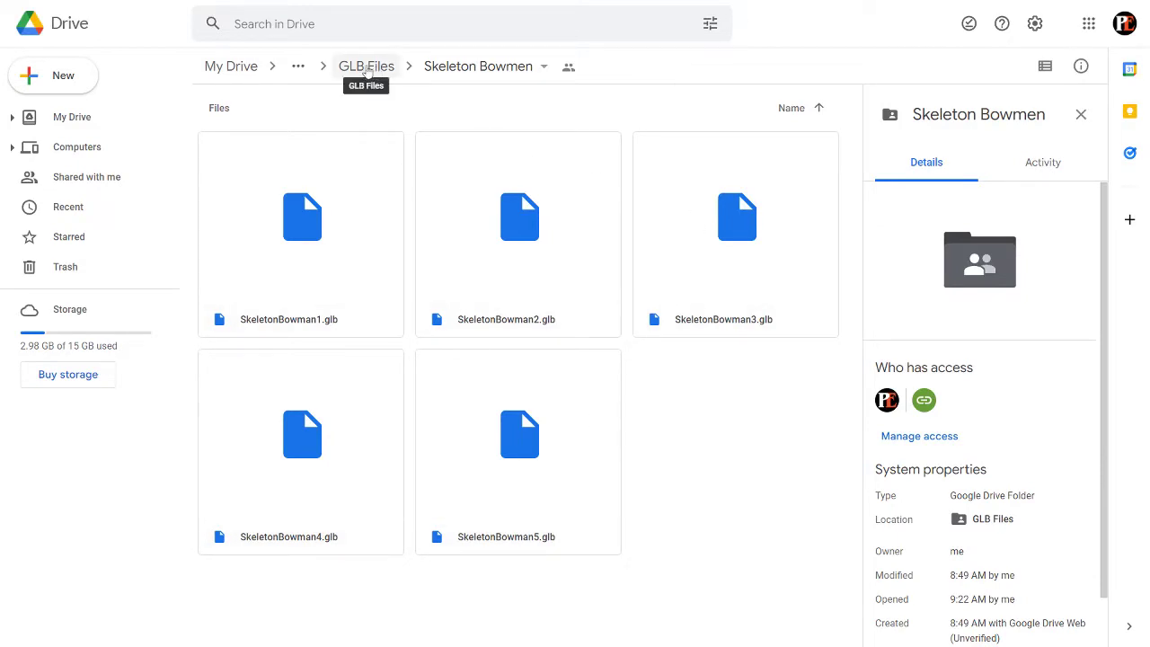
# Go to Skeleton Bowmen - Clothed in the Skeletons folder of Patron + Drive and preview Skeleton Bowmen - Clothed.jpg
pyautogui.click(366, 69)
pyautogui.click(549, 69)
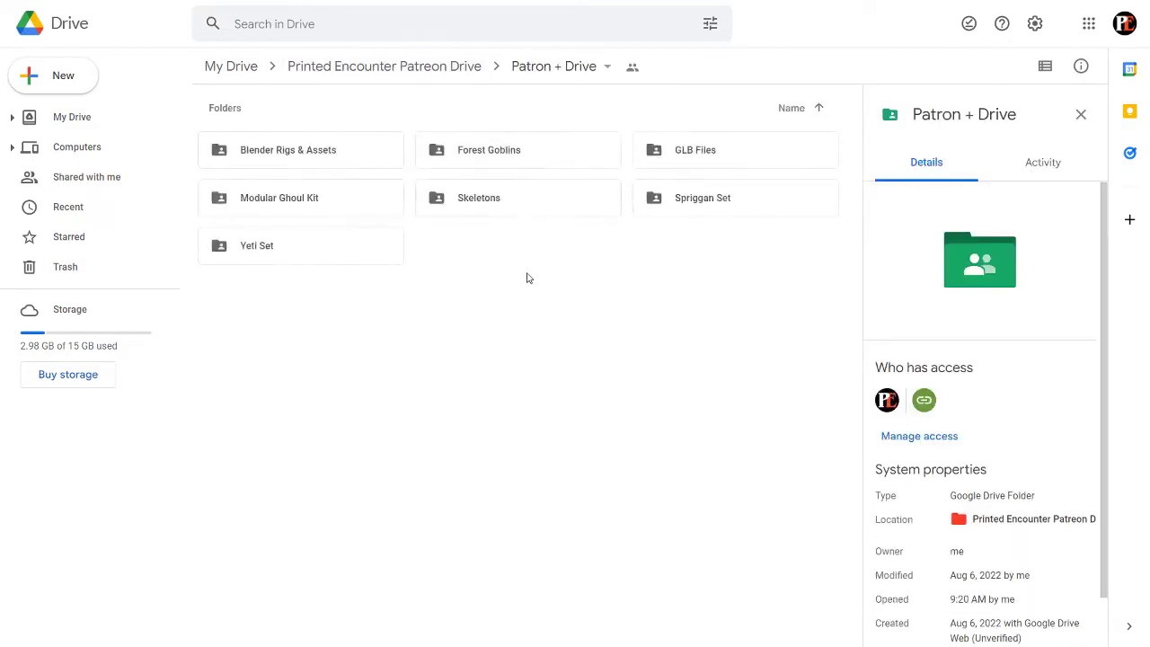
pyautogui.doubleClick(532, 206)
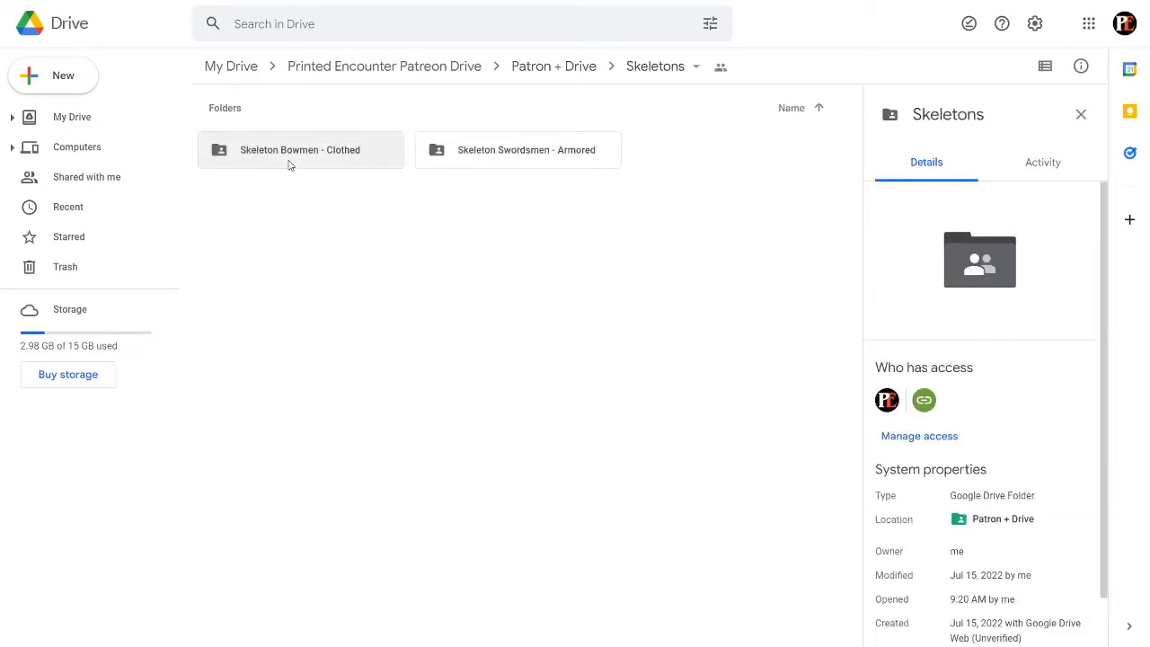
pyautogui.click(324, 153)
pyautogui.doubleClick(324, 153)
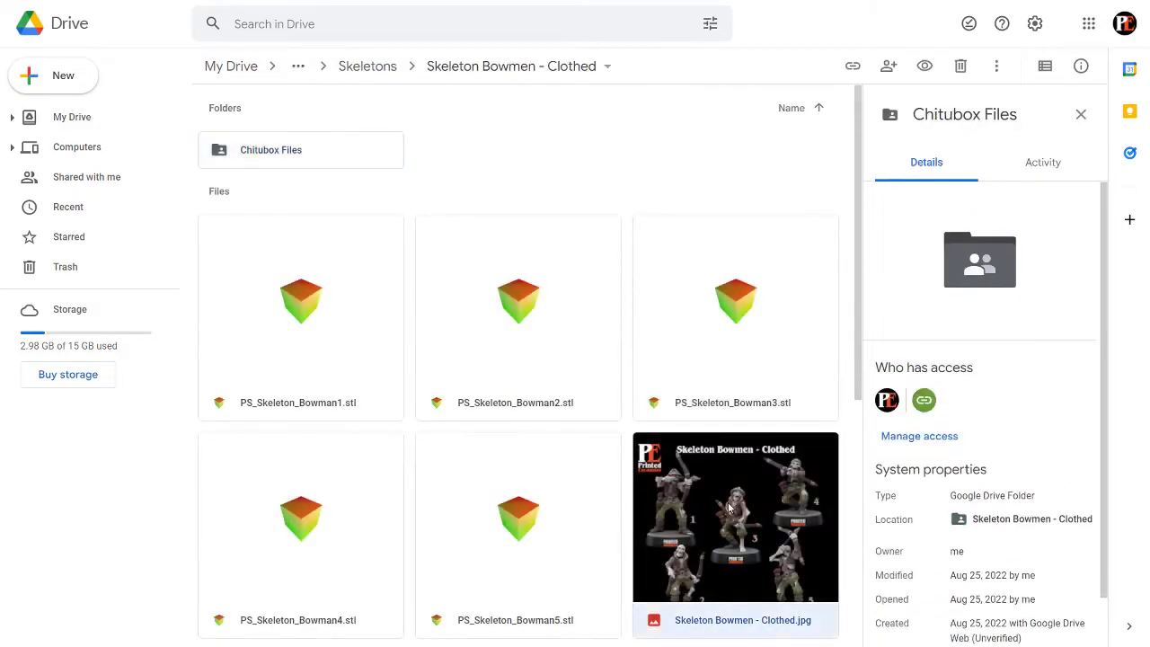
pyautogui.doubleClick(723, 465)
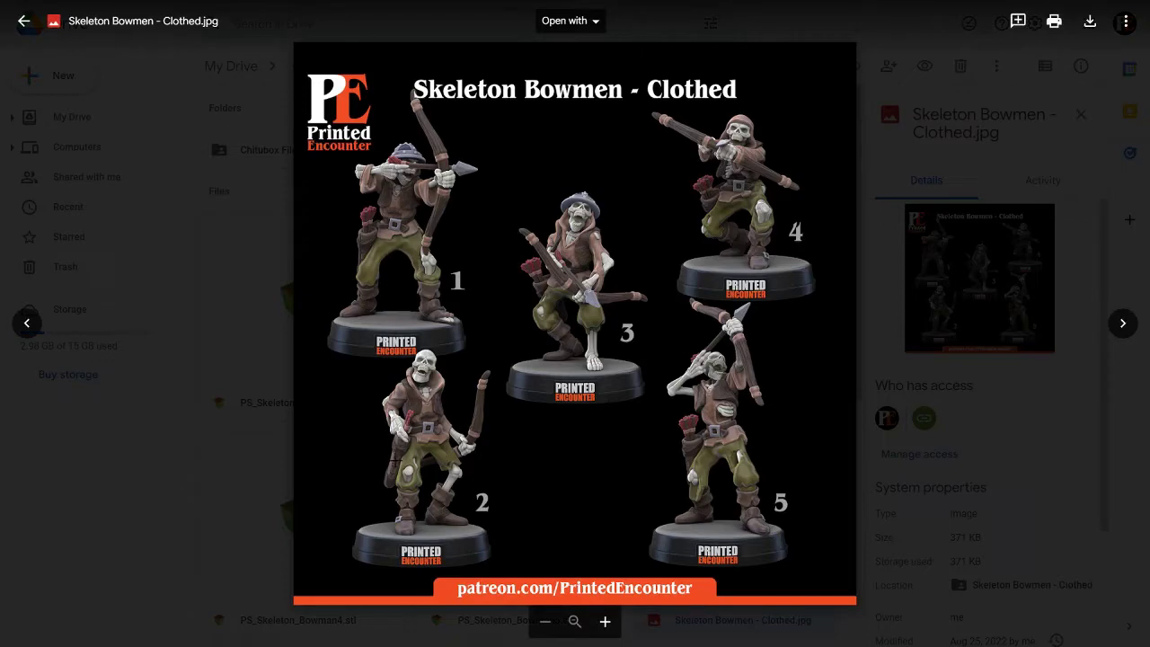
# Close the image preview and return to the Skeleton Bowmen folder in GLB Files
pyautogui.click(224, 422)
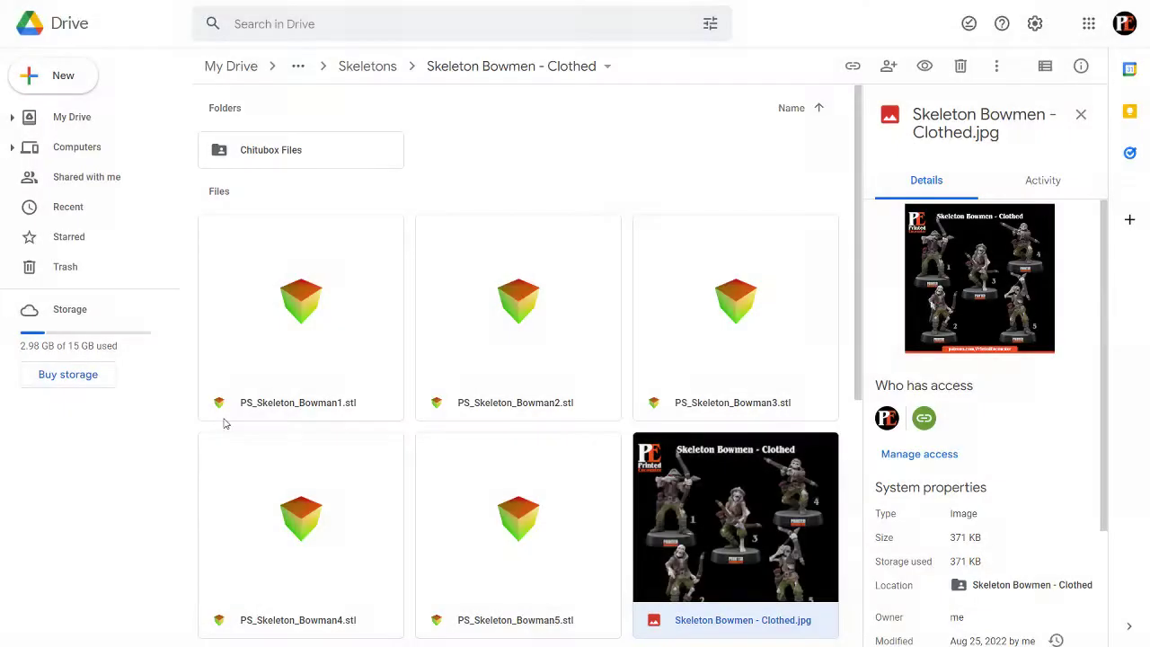
pyautogui.click(370, 72)
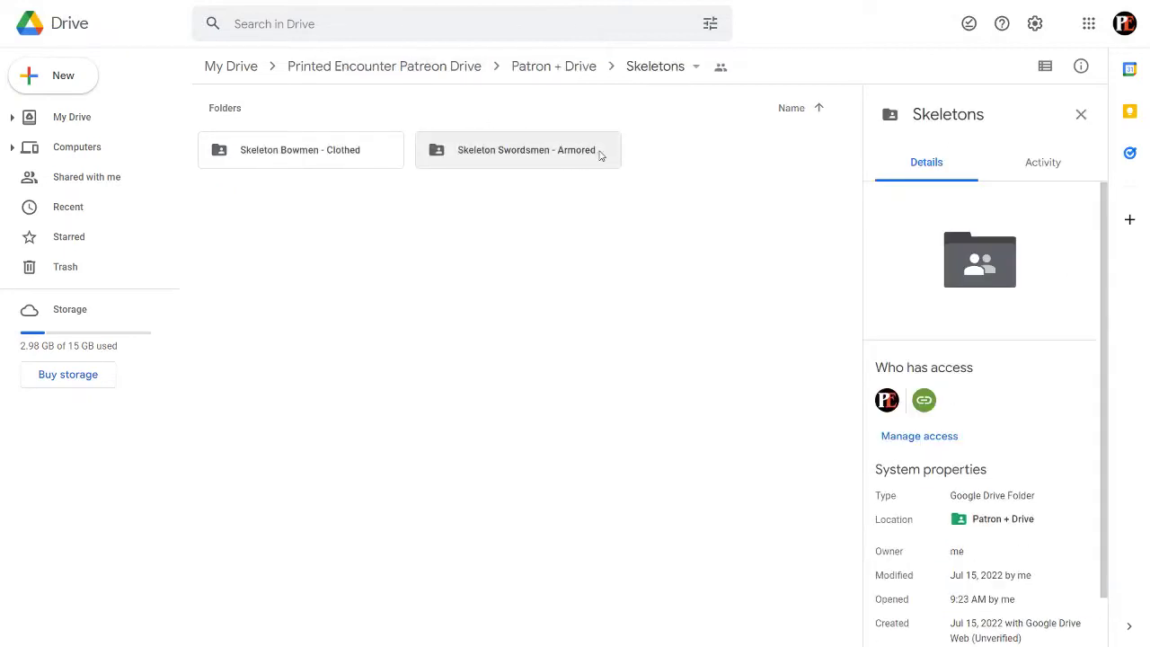
pyautogui.click(543, 69)
pyautogui.doubleClick(713, 157)
pyautogui.doubleClick(362, 149)
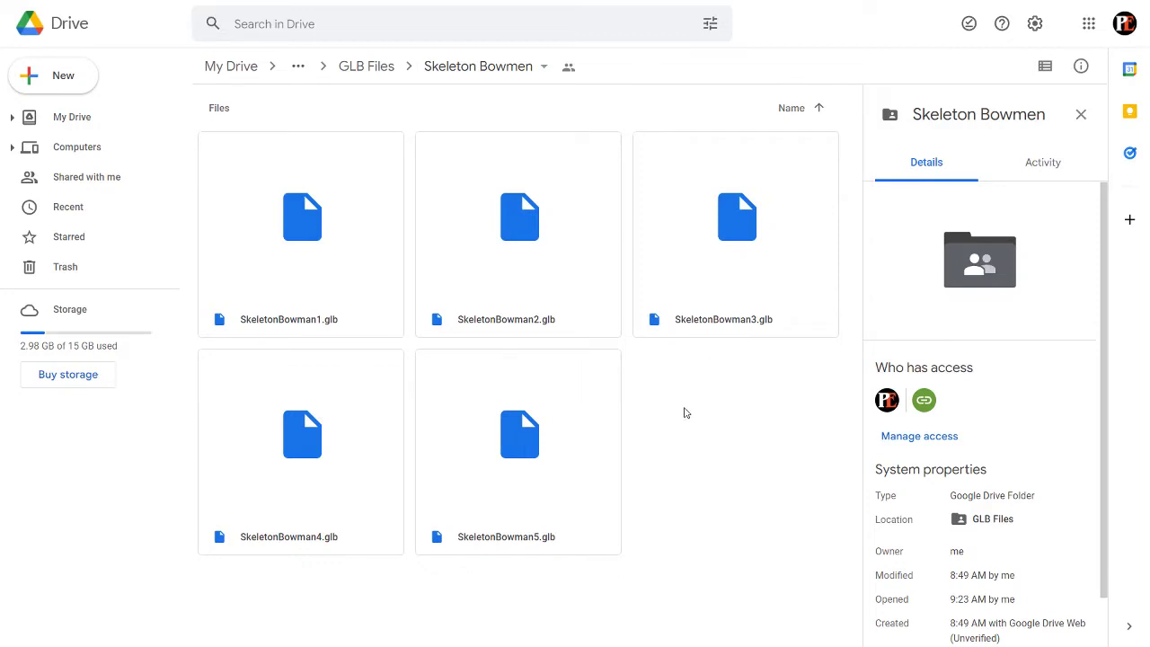
# Switch to File Explorer and view SkeletonBowman1 from several angles in 3D Builder, closing the program when done
pyautogui.moveTo(575, 52)
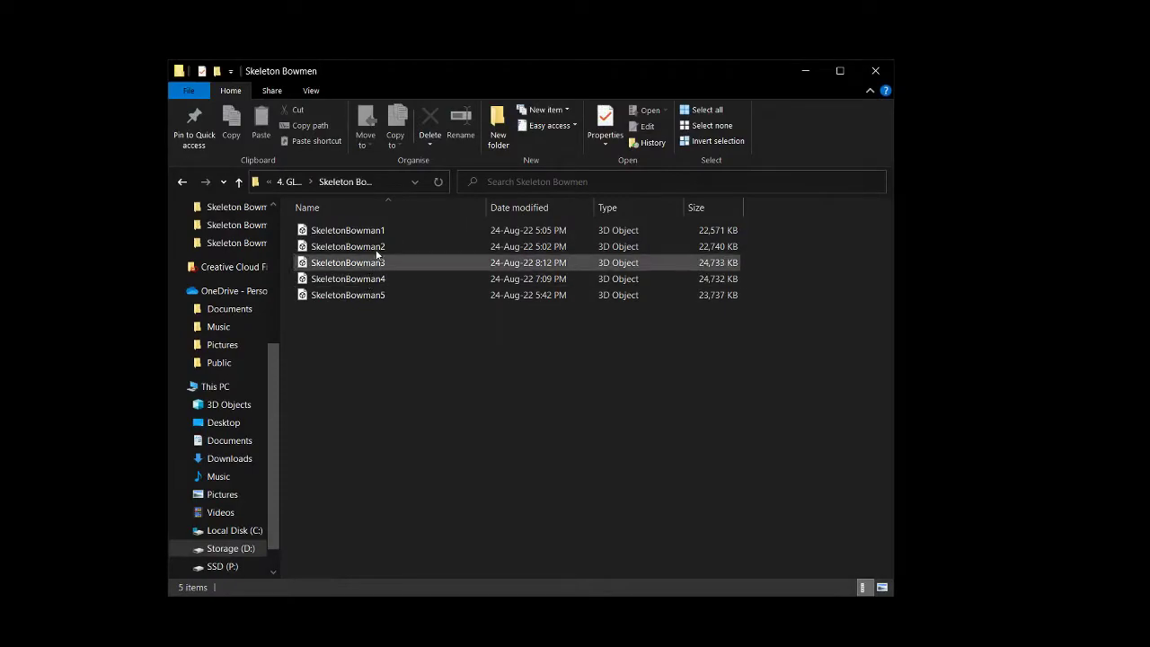
pyautogui.doubleClick(379, 232)
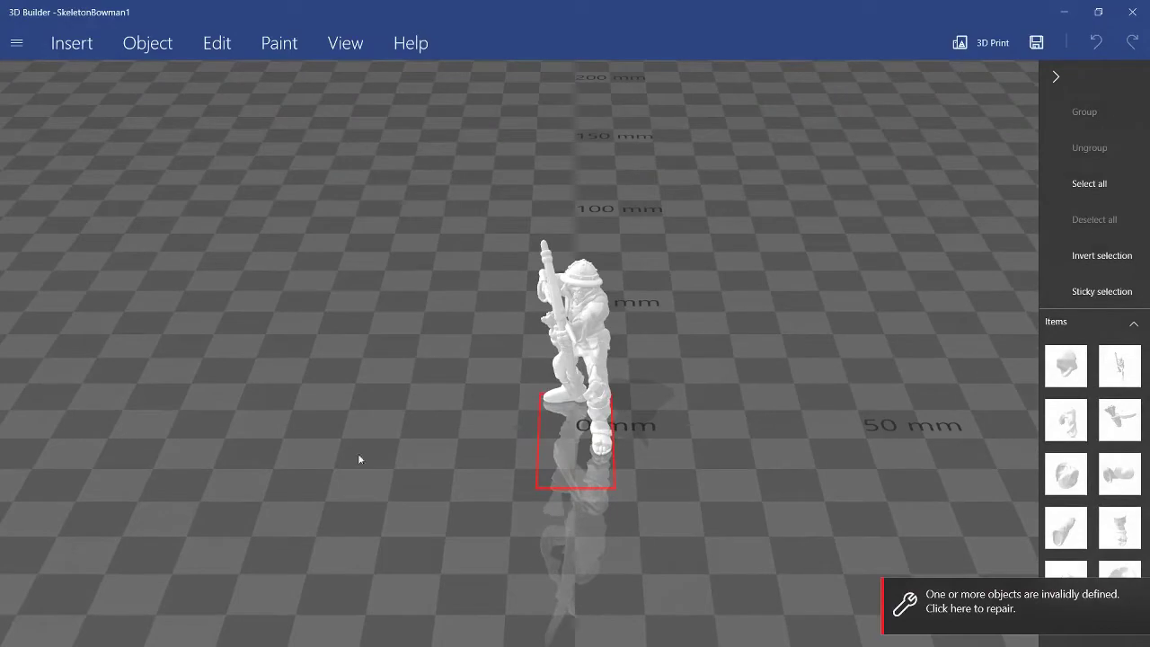
pyautogui.moveTo(359, 459); pyautogui.dragTo(376, 414, button='right')
pyautogui.moveTo(646, 435); pyautogui.dragTo(515, 544, button='right')
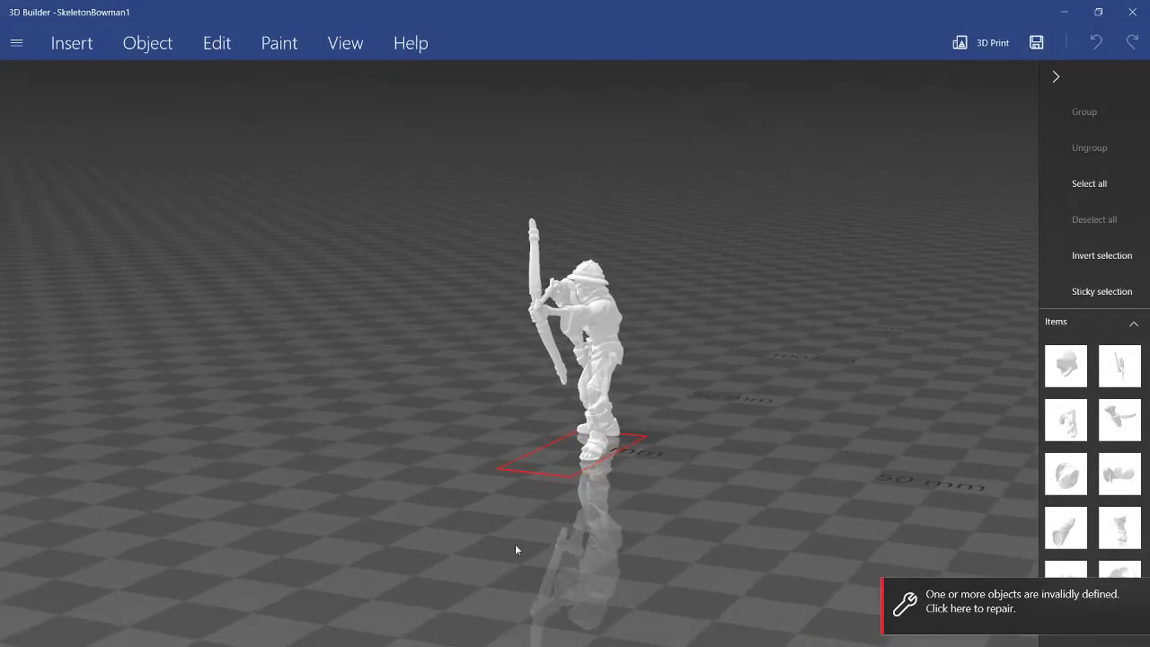
pyautogui.click(1132, 12)
# Search the Microsoft Store for apps that open the SkeletonBowman1 glb file, look over the results and close the store
pyautogui.rightClick(353, 230)
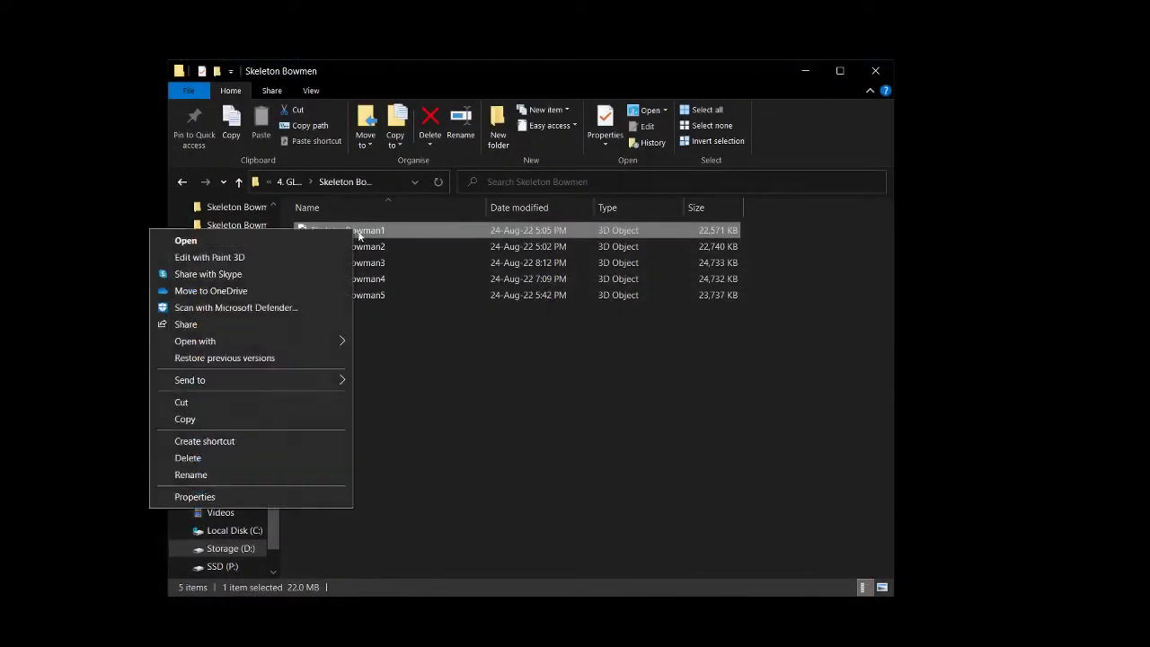
pyautogui.moveTo(313, 345)
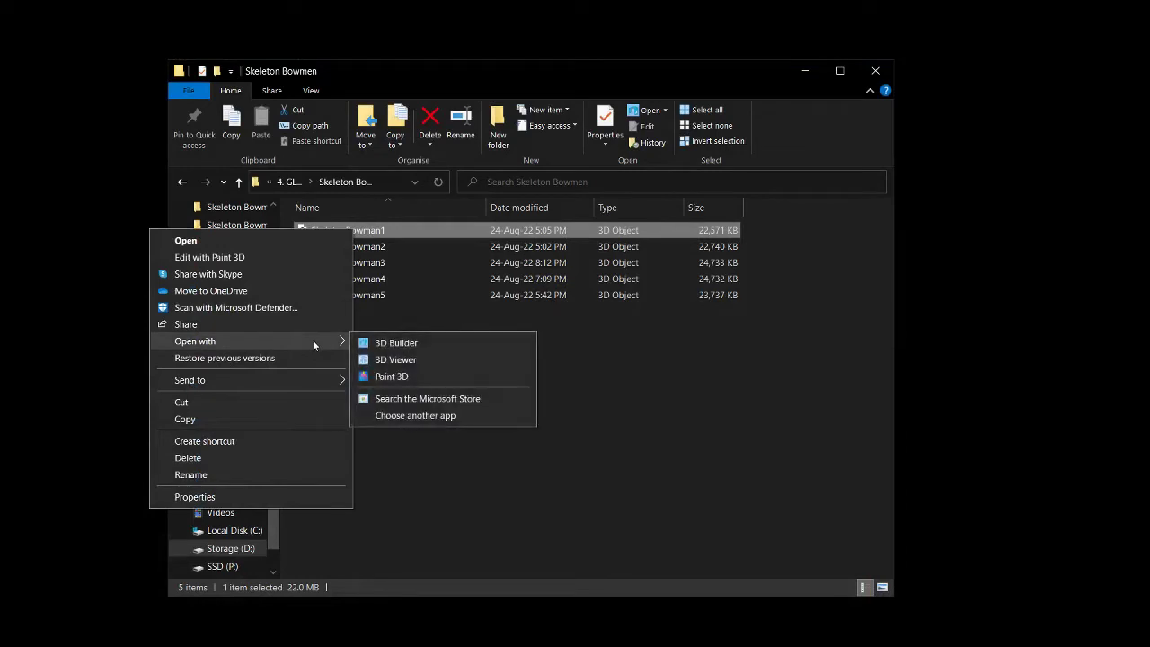
pyautogui.click(447, 399)
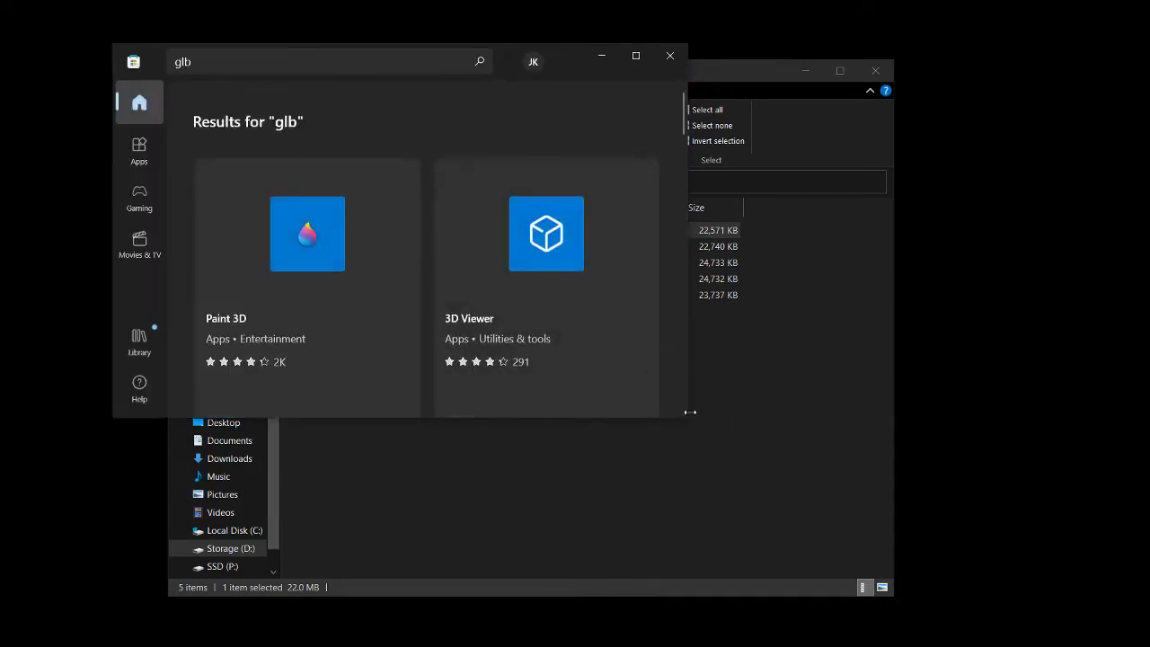
pyautogui.moveTo(688, 403); pyautogui.dragTo(950, 418)
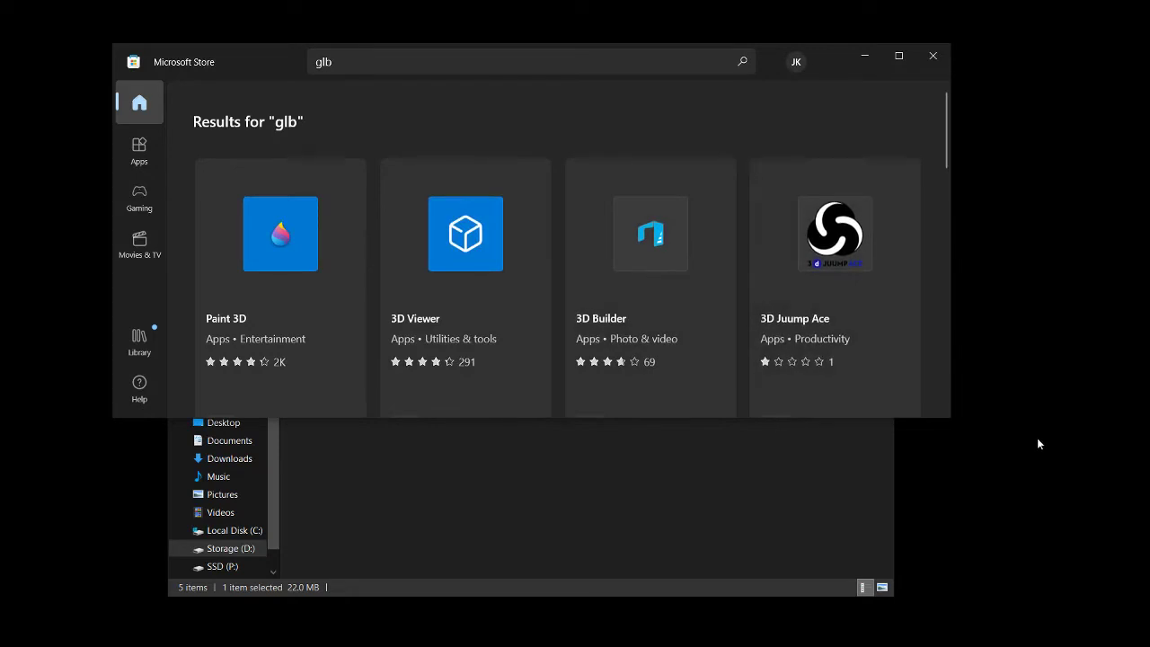
pyautogui.moveTo(940, 419); pyautogui.dragTo(947, 508)
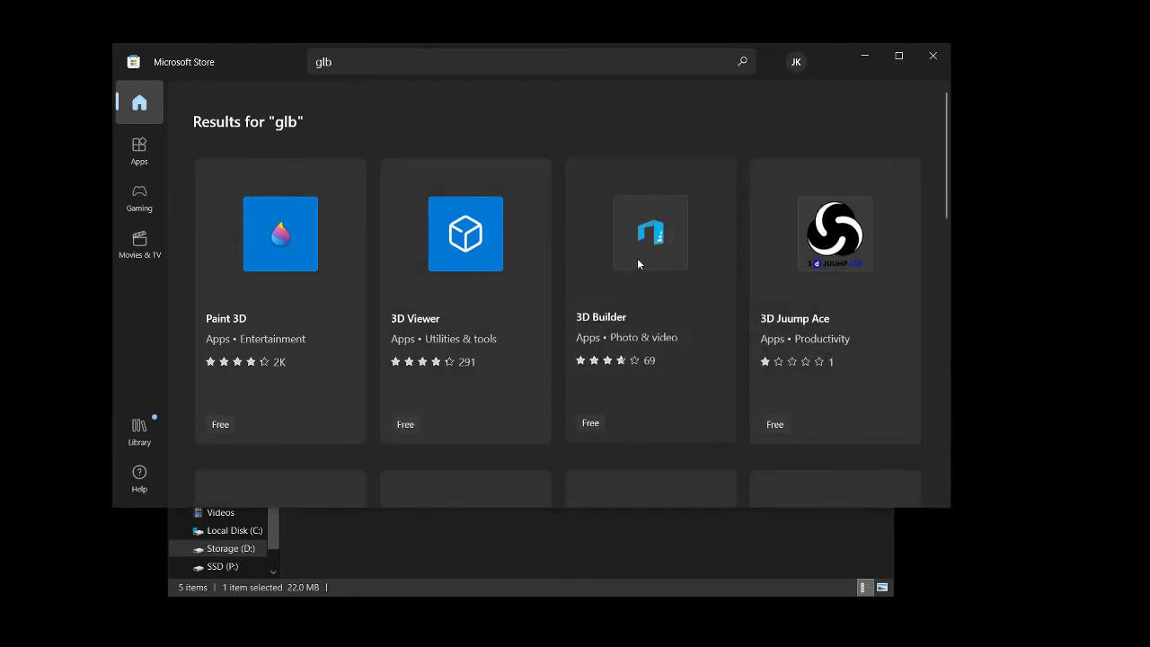
pyautogui.click(933, 57)
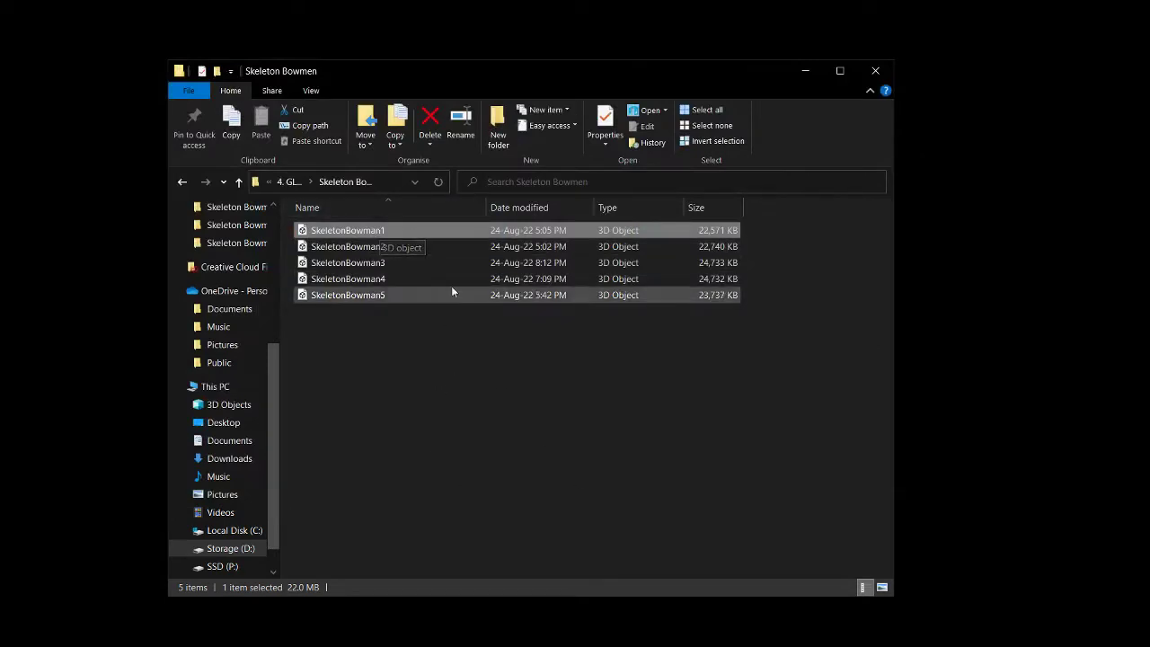
# Open SkeletonBowman1 in 3D Builder and inspect the bowman up close from the front and side
pyautogui.doubleClick(358, 231)
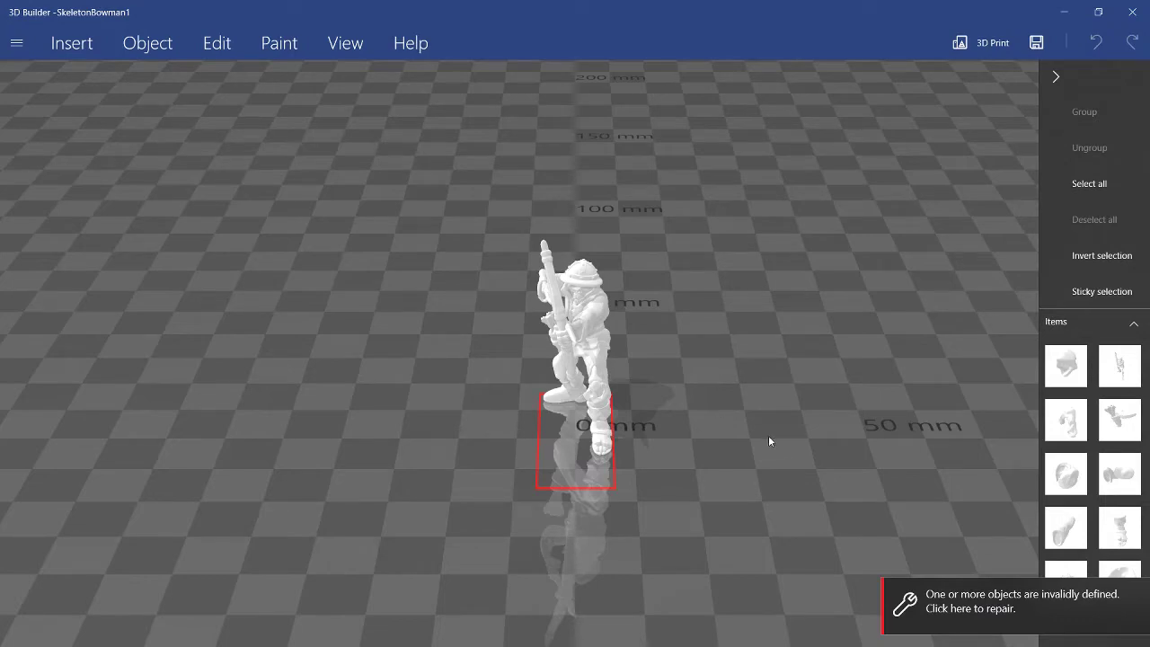
pyautogui.moveTo(767, 441); pyautogui.dragTo(939, 393, button='right')
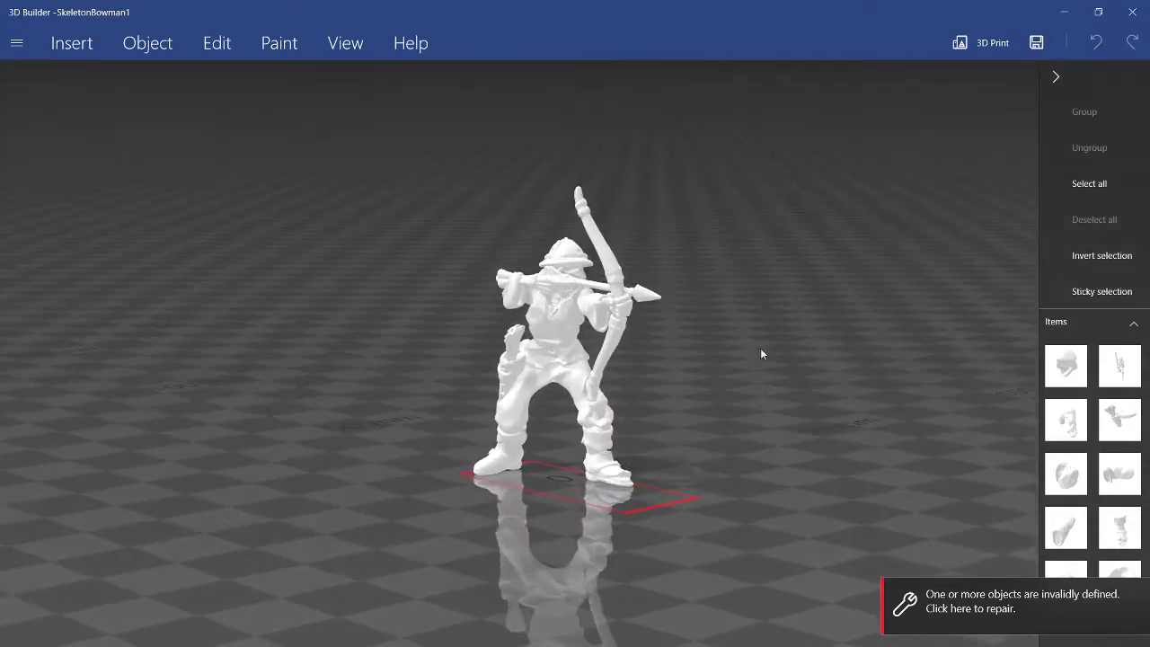
pyautogui.scroll(3, 760, 350)
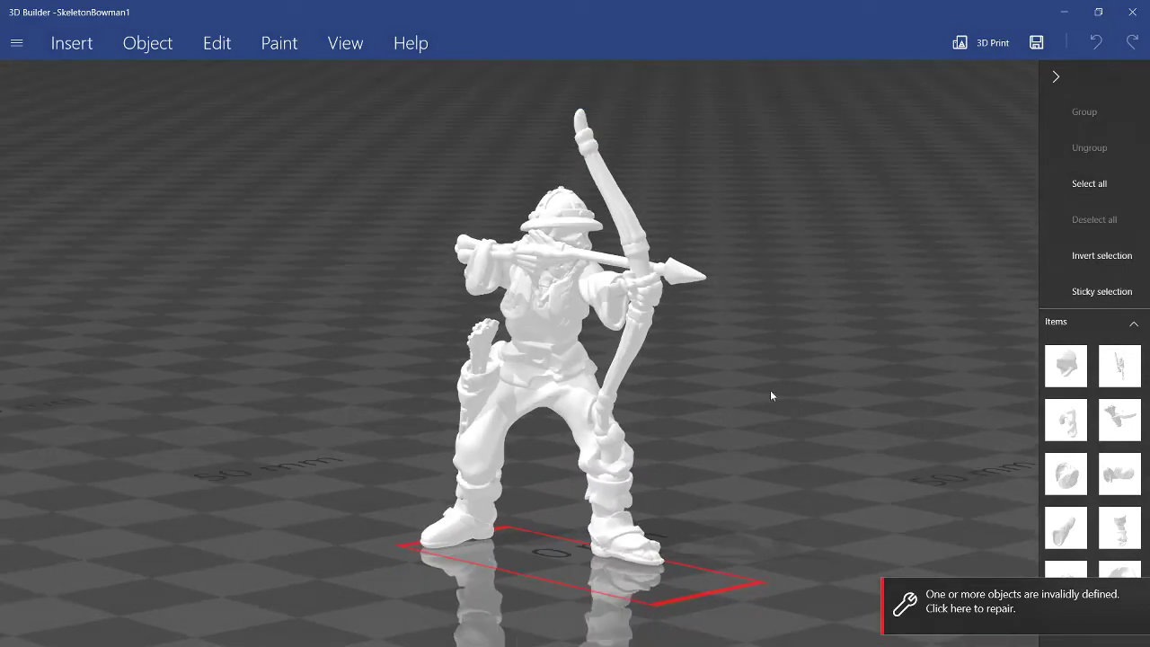
pyautogui.moveTo(805, 364); pyautogui.dragTo(441, 349, button='right')
pyautogui.moveTo(743, 428); pyautogui.dragTo(654, 425, button='right')
pyautogui.moveTo(467, 177); pyautogui.dragTo(508, 218, button='right')
# Examine how the bowman is split into separate parts by selecting its head and torso clothing in close-up views
pyautogui.click(503, 220)
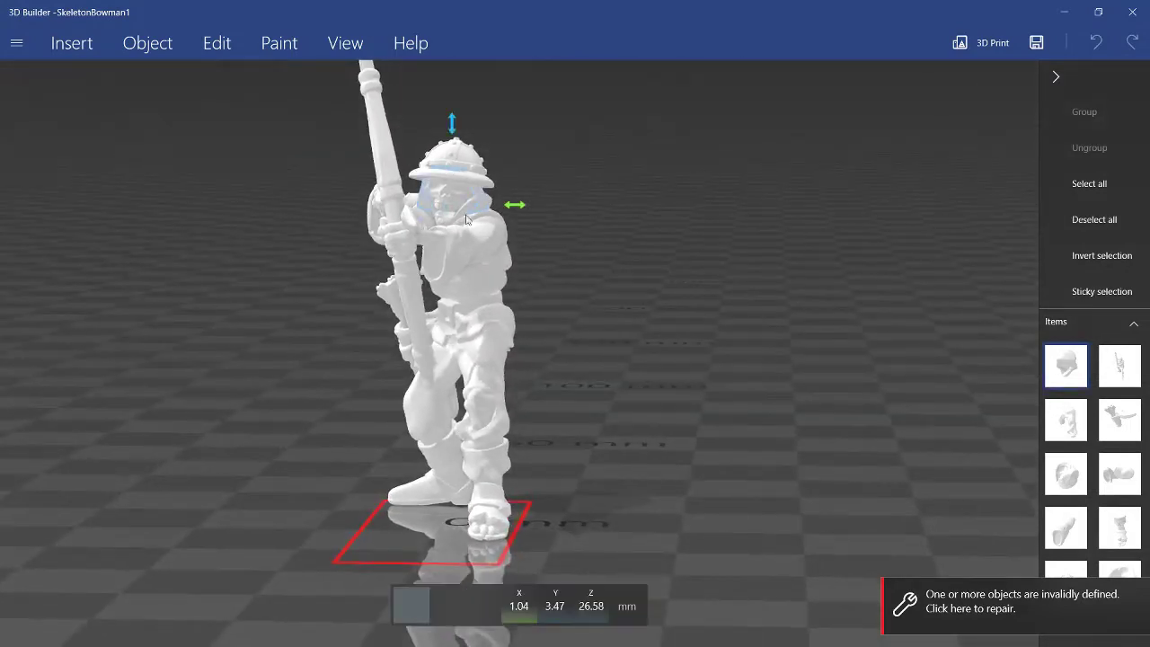
pyautogui.moveTo(629, 249); pyautogui.dragTo(619, 149, button='right')
pyautogui.click(505, 220)
pyautogui.click(483, 260)
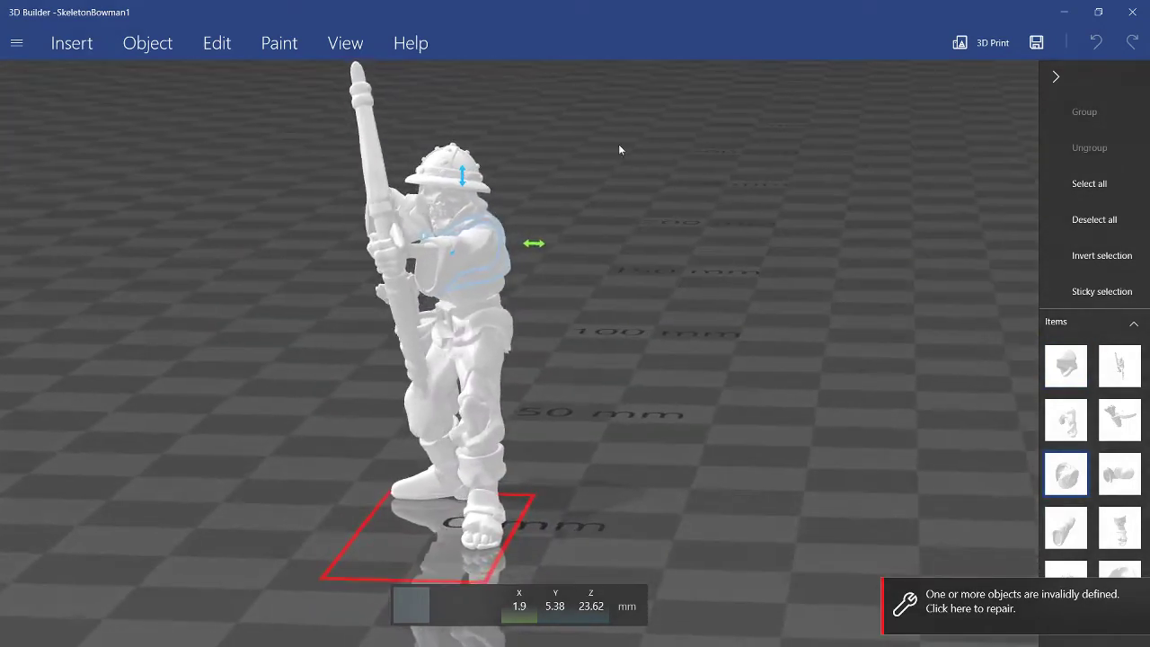
pyautogui.moveTo(434, 170); pyautogui.dragTo(576, 147)
pyautogui.moveTo(786, 139); pyautogui.dragTo(471, 208)
pyautogui.moveTo(575, 215); pyautogui.dragTo(434, 213)
pyautogui.click(439, 194)
pyautogui.click(323, 179)
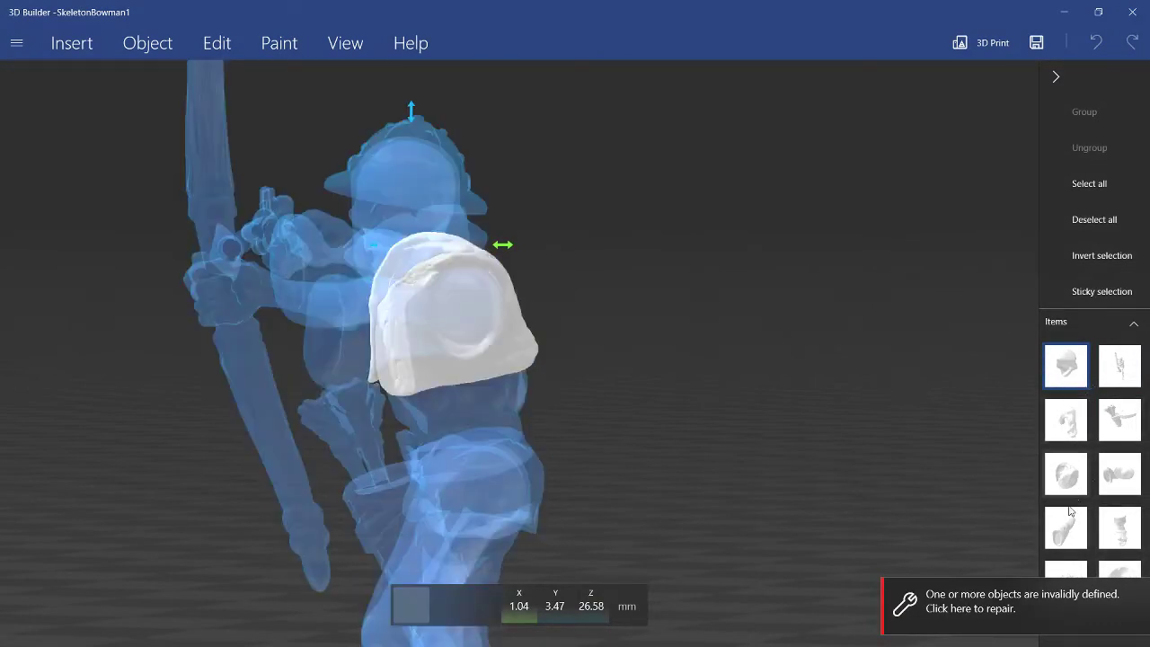
# Delete the helmet and the collar piece around the neck from the bowman
pyautogui.click(1067, 569)
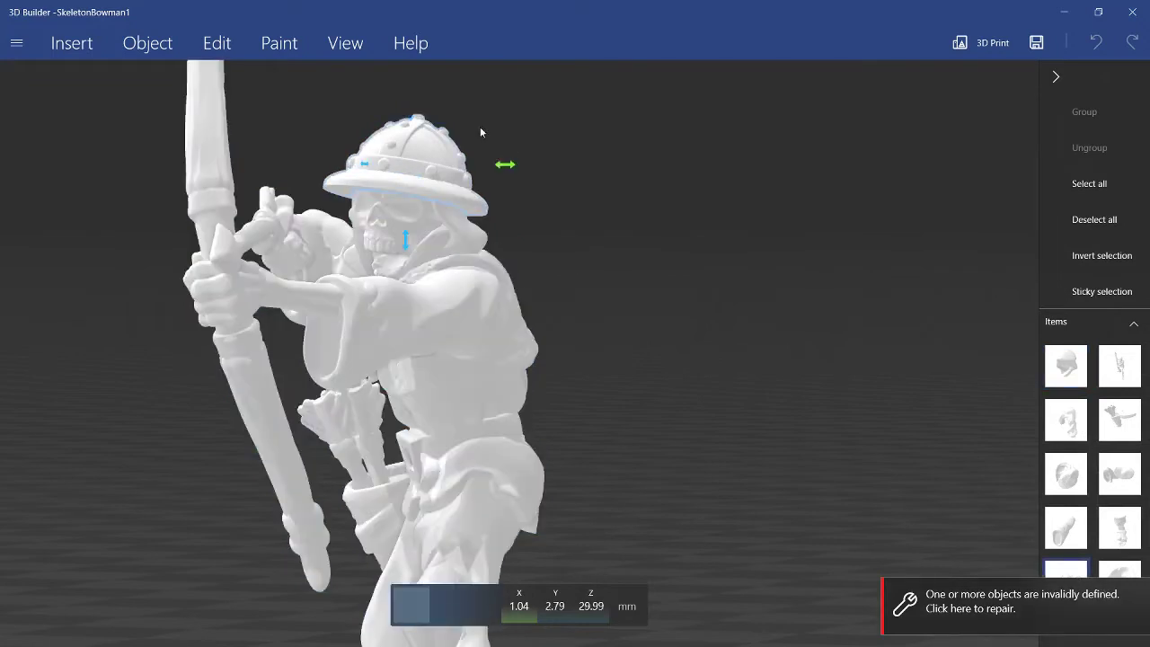
pyautogui.moveTo(506, 168); pyautogui.dragTo(737, 200)
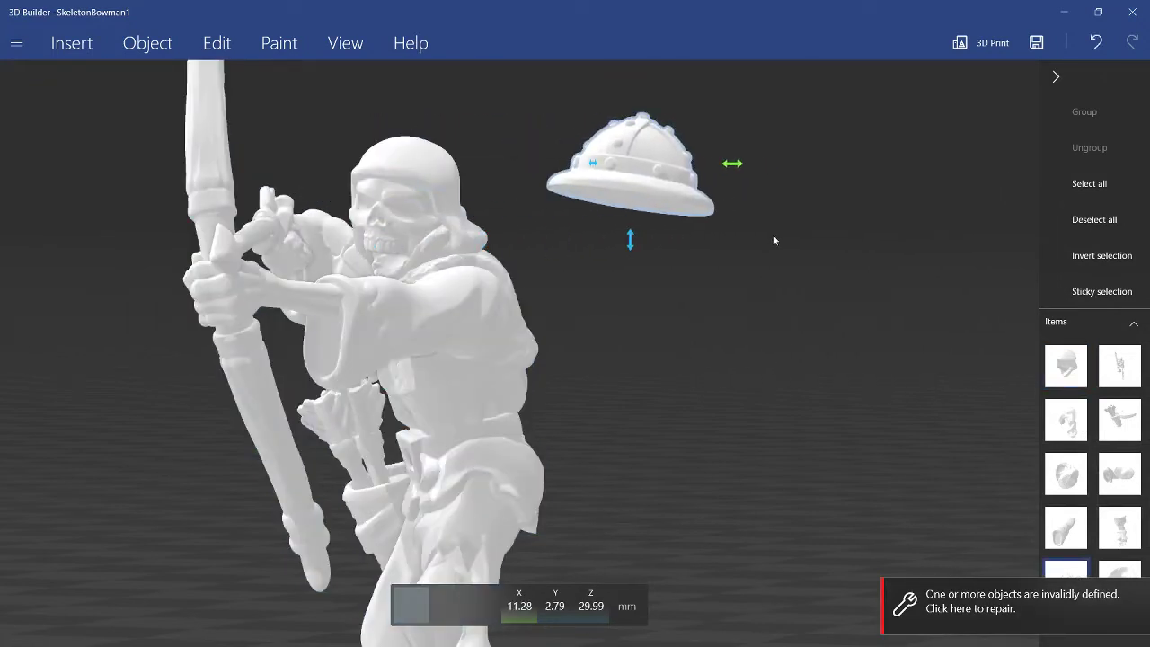
pyautogui.press('Delete')
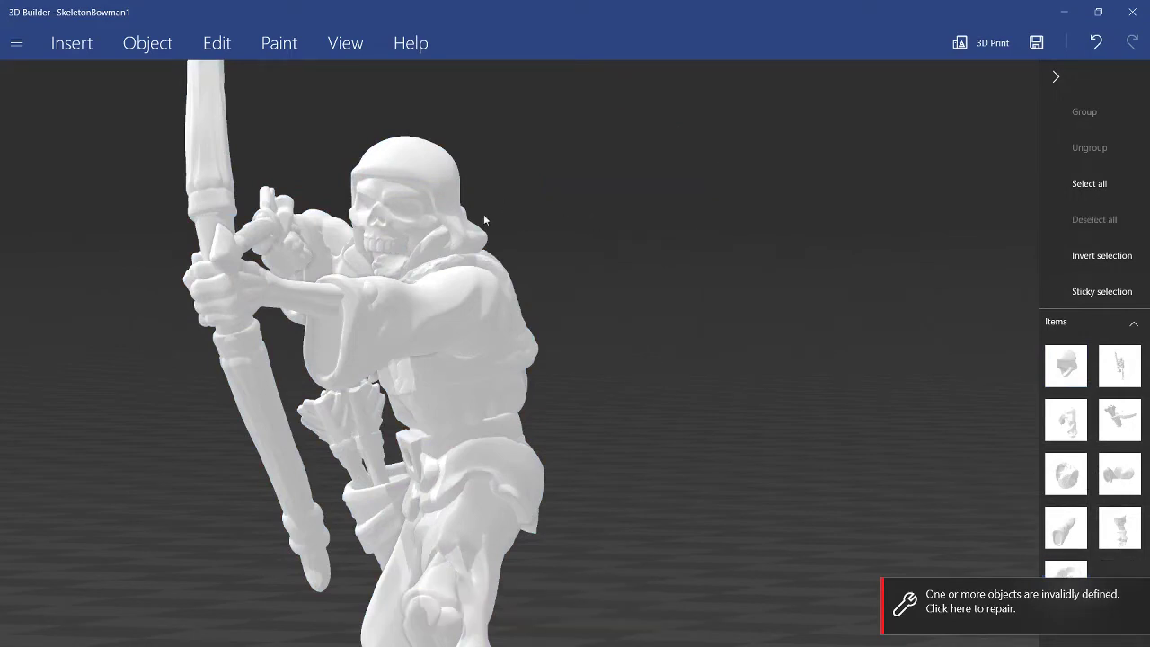
pyautogui.click(427, 250)
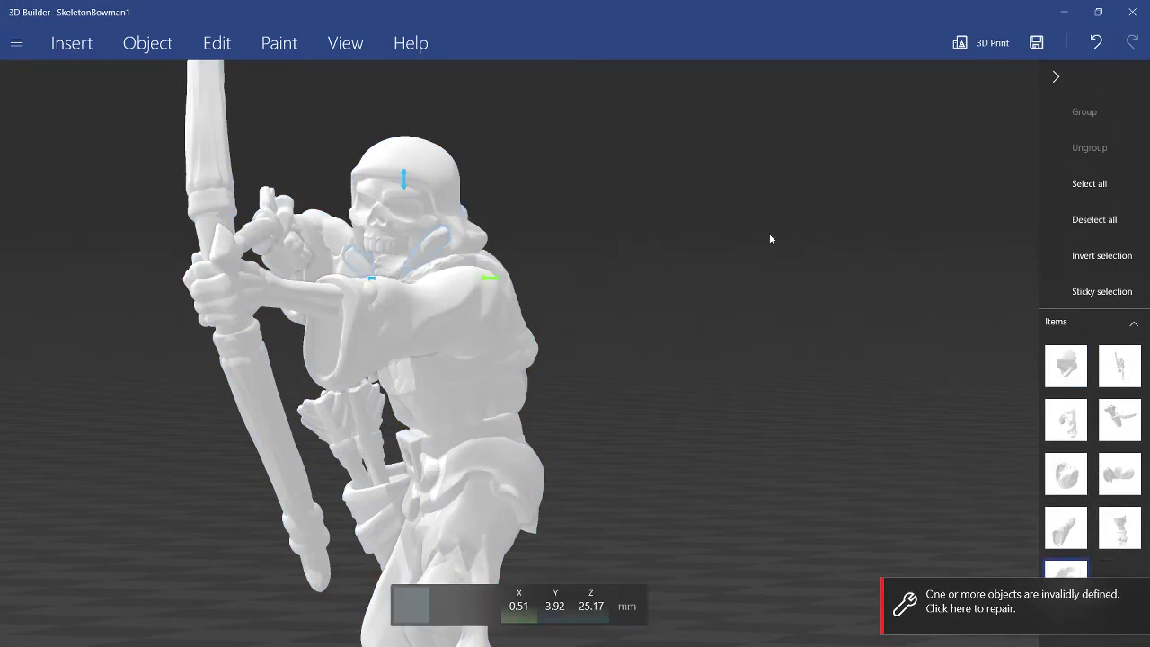
pyautogui.press('Delete')
# Delete the arrow quiver at the hip and the trousers to expose the bowman's leg bones
pyautogui.moveTo(769, 239); pyautogui.dragTo(725, 175)
pyautogui.moveTo(603, 247); pyautogui.dragTo(647, 493)
pyautogui.click(528, 515)
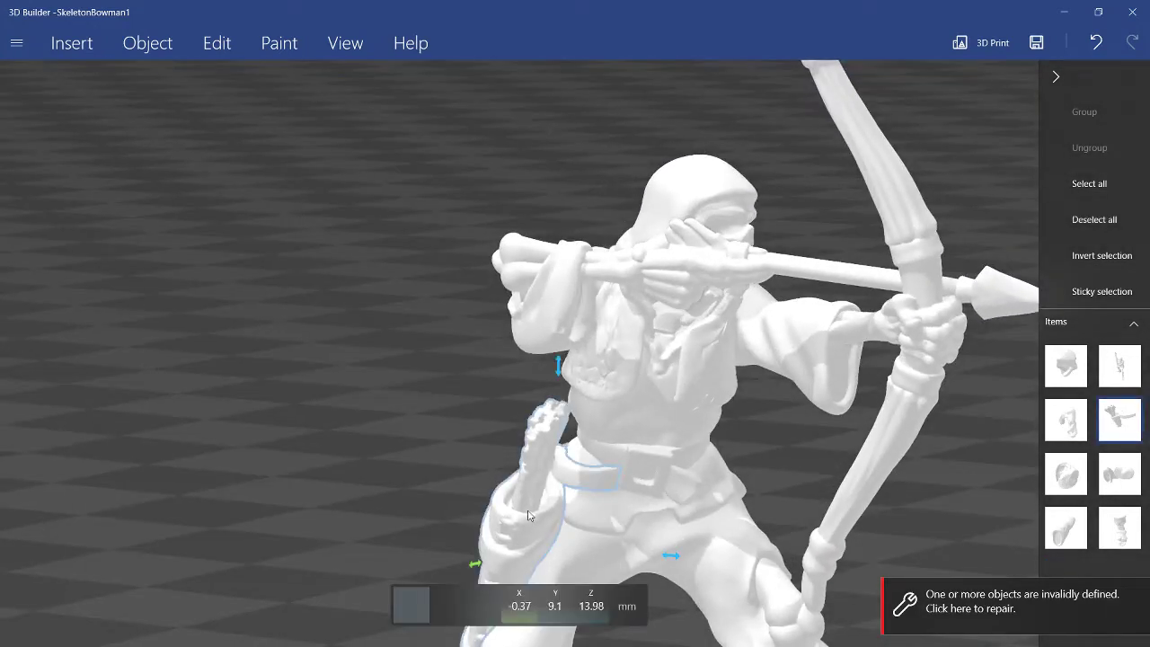
pyautogui.press('Delete')
pyautogui.scroll(-3, 514, 501)
pyautogui.click(641, 541)
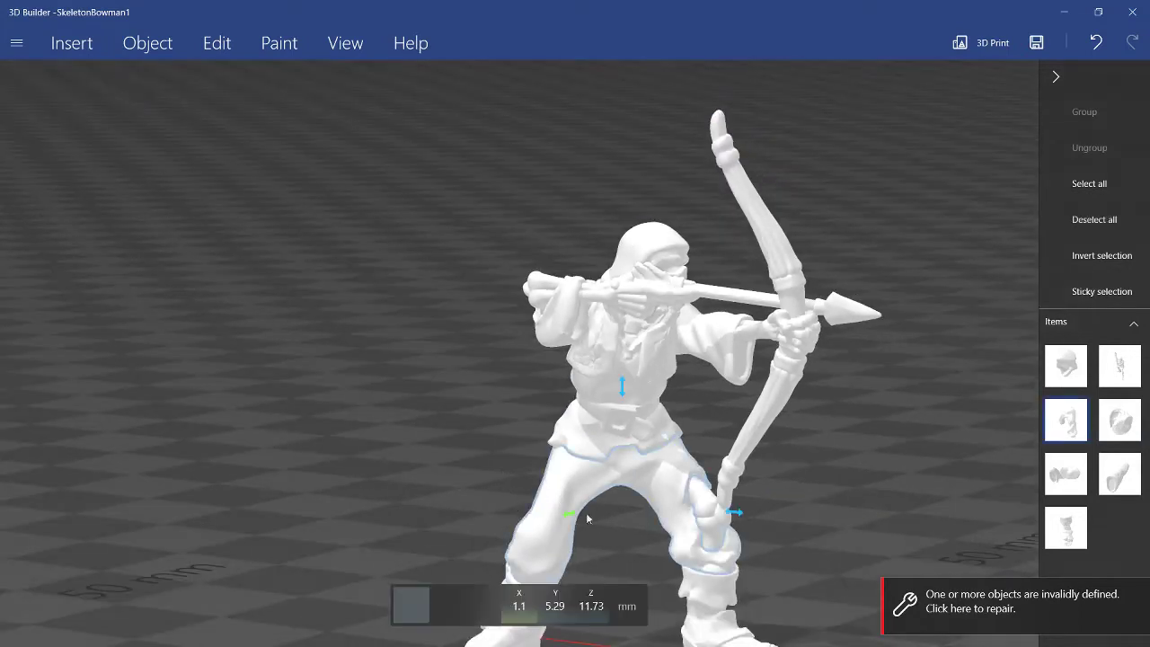
pyautogui.press('Delete')
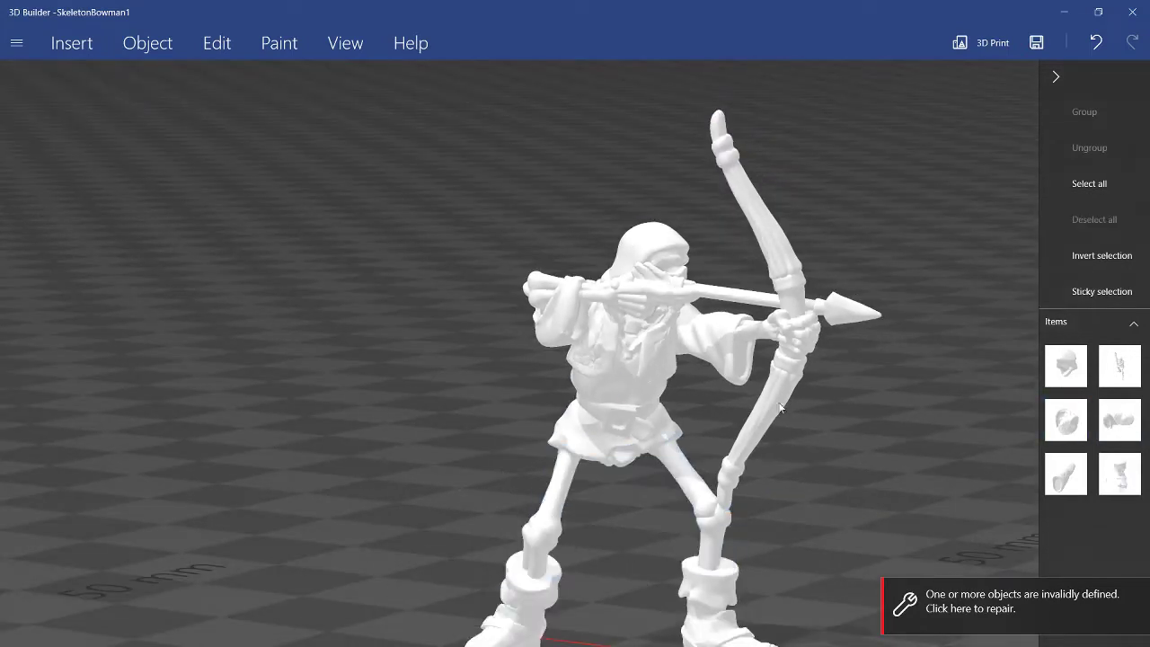
# Save the edited bowman in STL format under the file name SkeletonBowman1a, accepting the format's possible information loss
pyautogui.moveTo(843, 427); pyautogui.dragTo(669, 338, button='right')
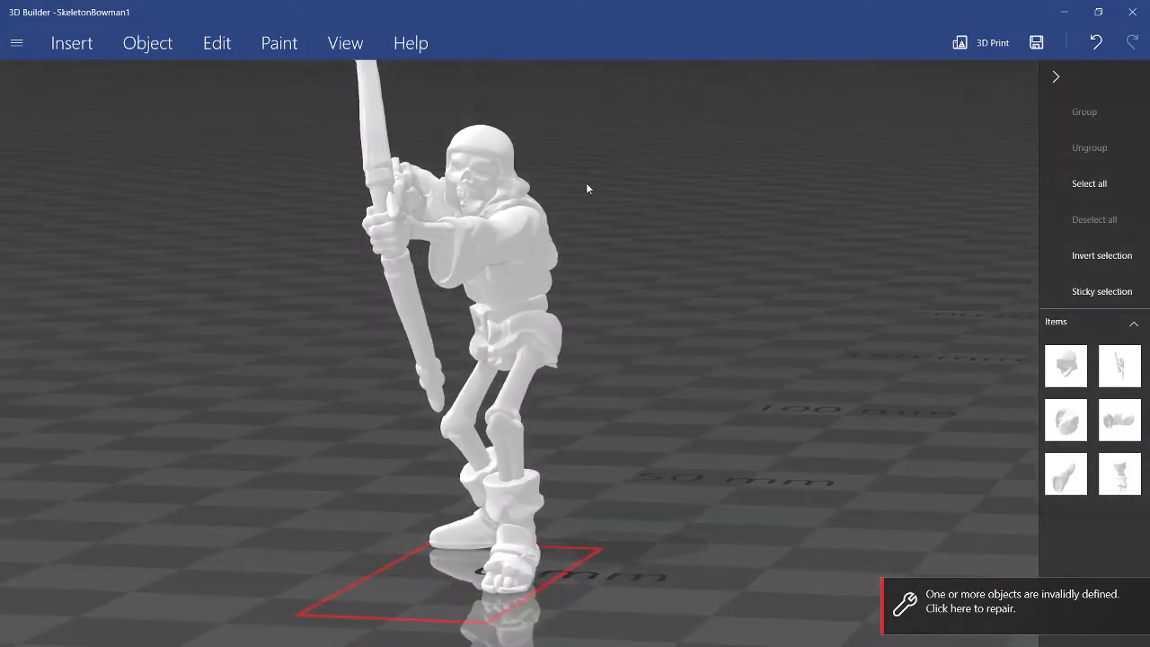
pyautogui.click(16, 45)
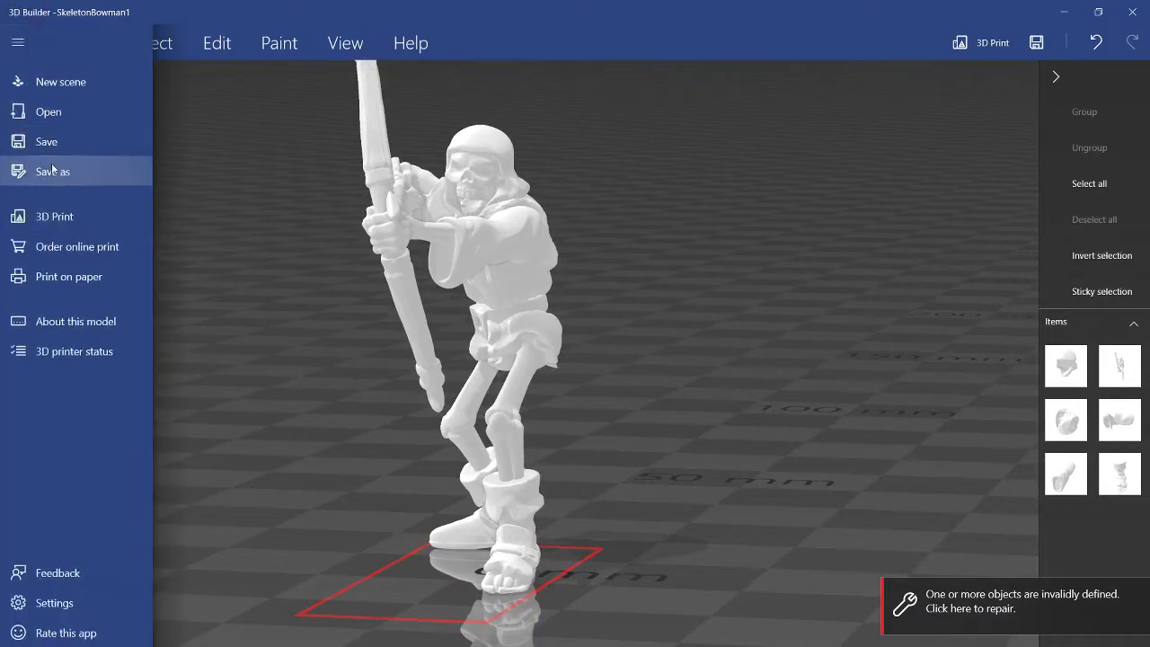
pyautogui.click(70, 176)
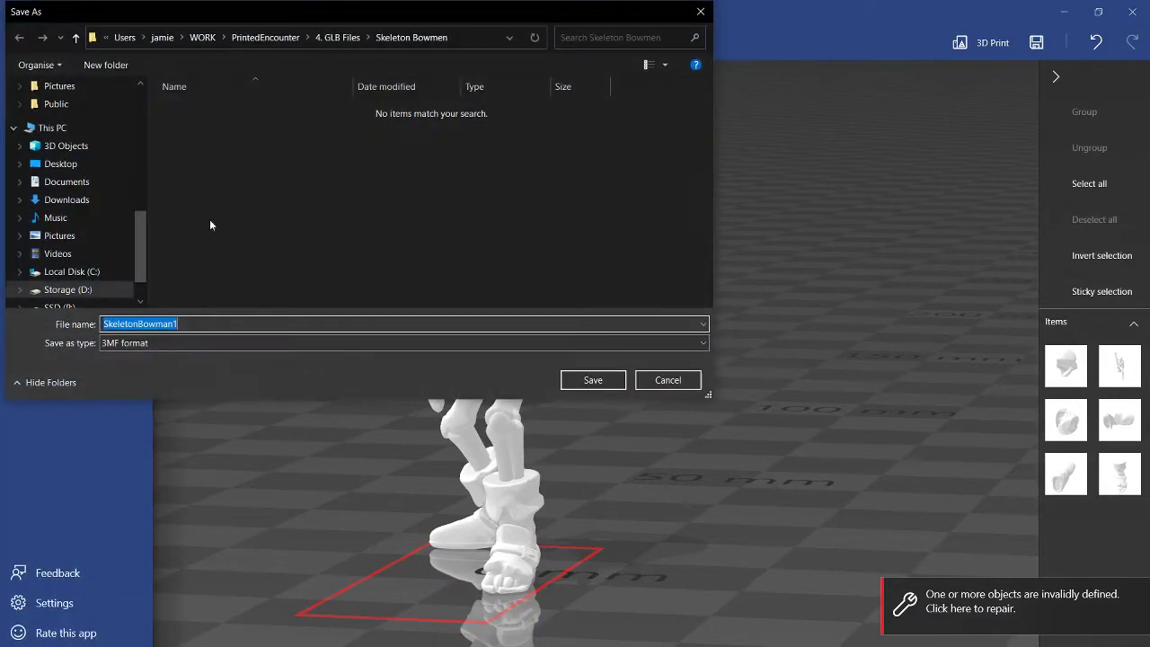
pyautogui.click(193, 346)
pyautogui.click(176, 369)
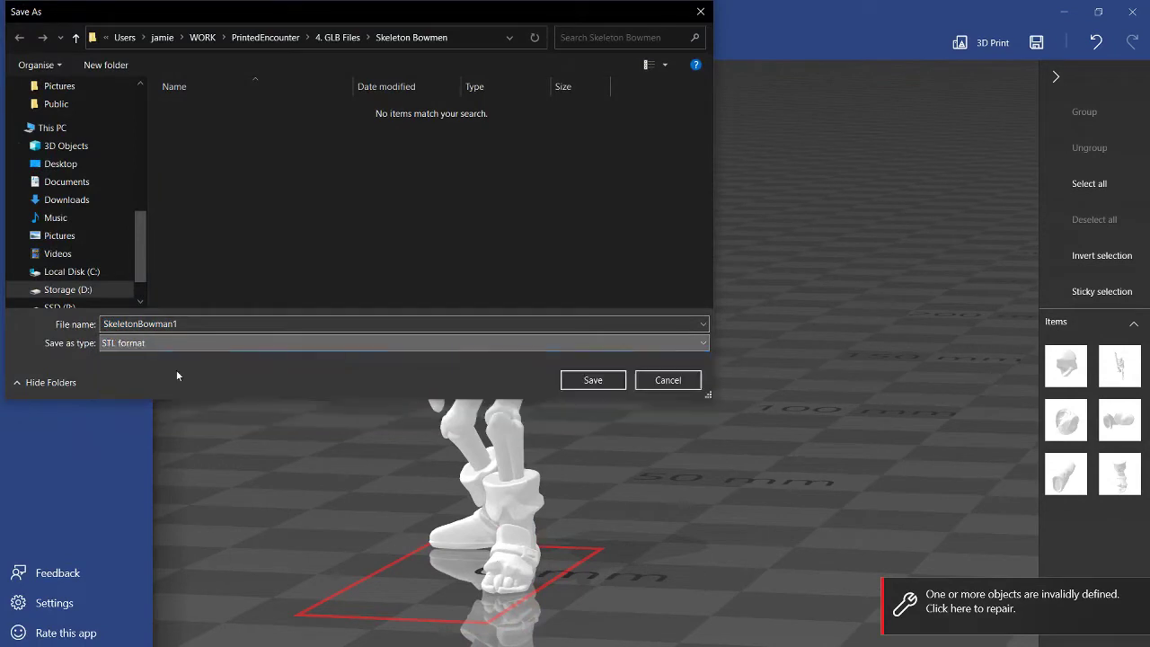
pyautogui.click(195, 324)
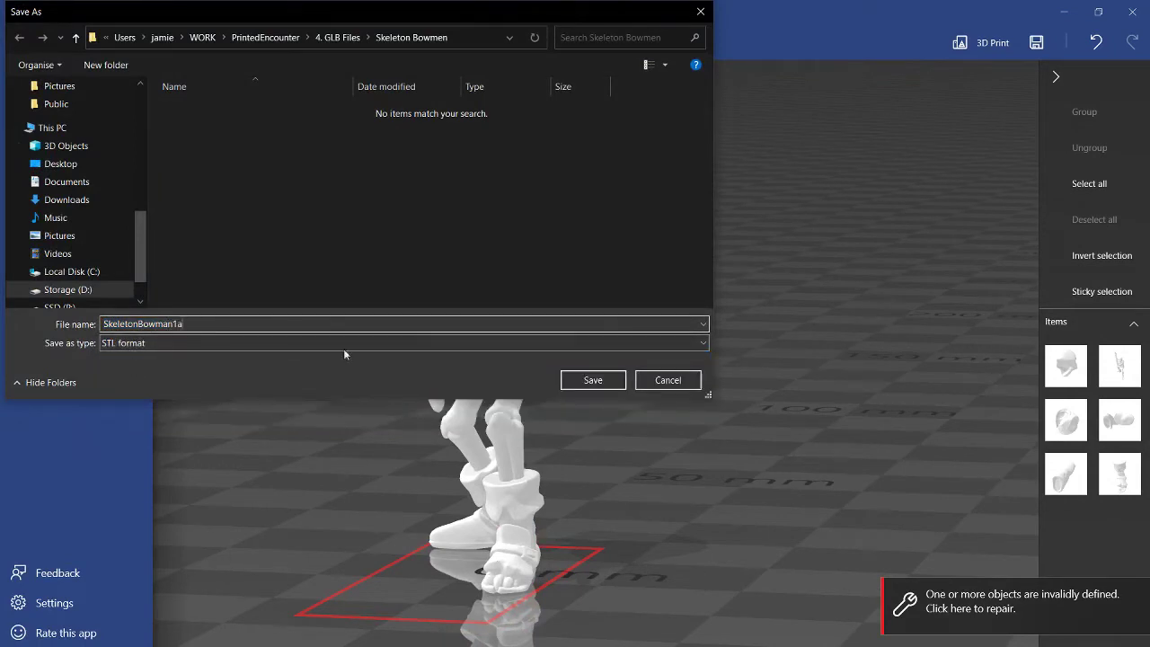
pyautogui.click(593, 380)
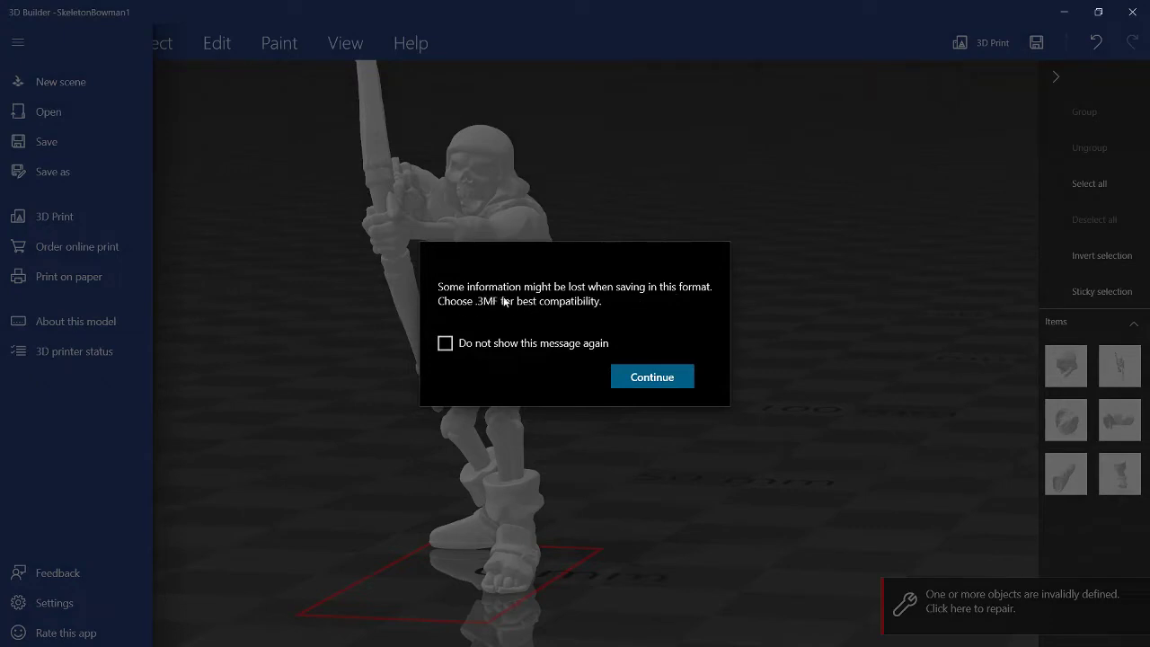
pyautogui.click(681, 382)
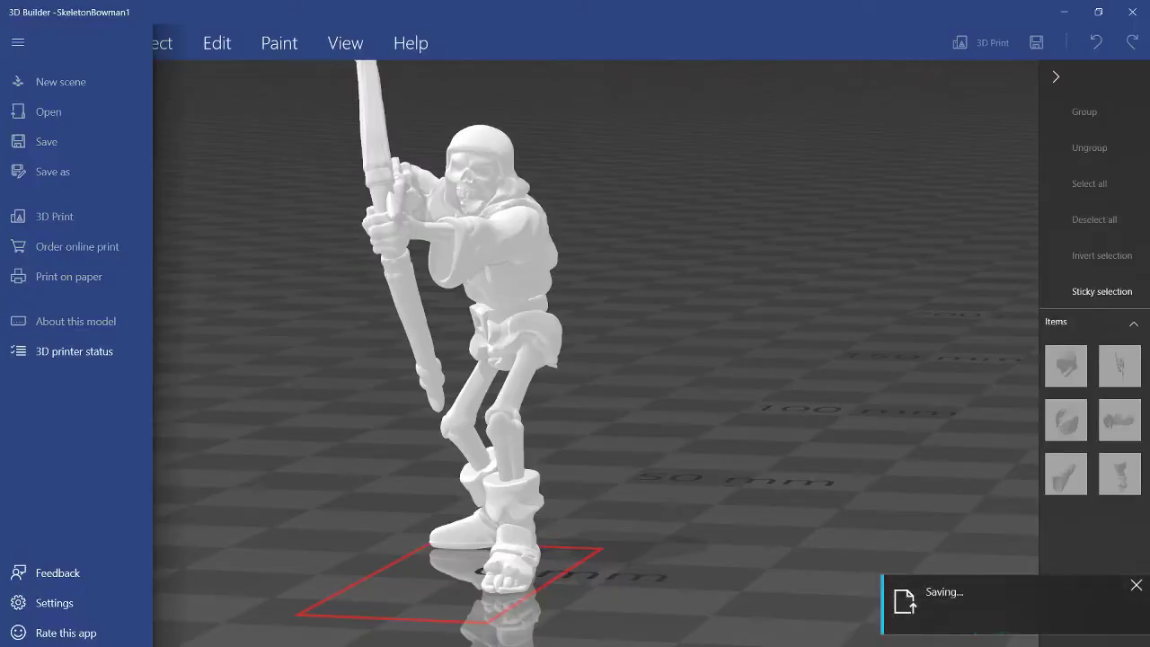
# Open SkeletonBowman1a.stl from the Skeleton Bowmen folder in CHITUBOX and inspect the model from several sides
pyautogui.click(1064, 16)
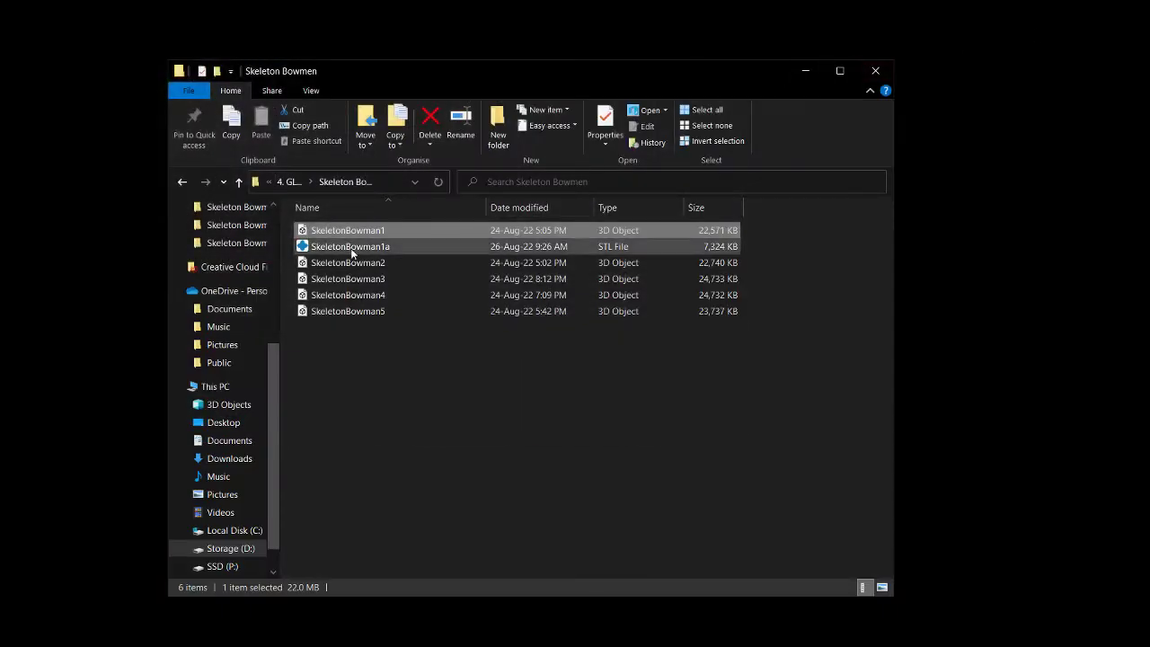
pyautogui.doubleClick(352, 248)
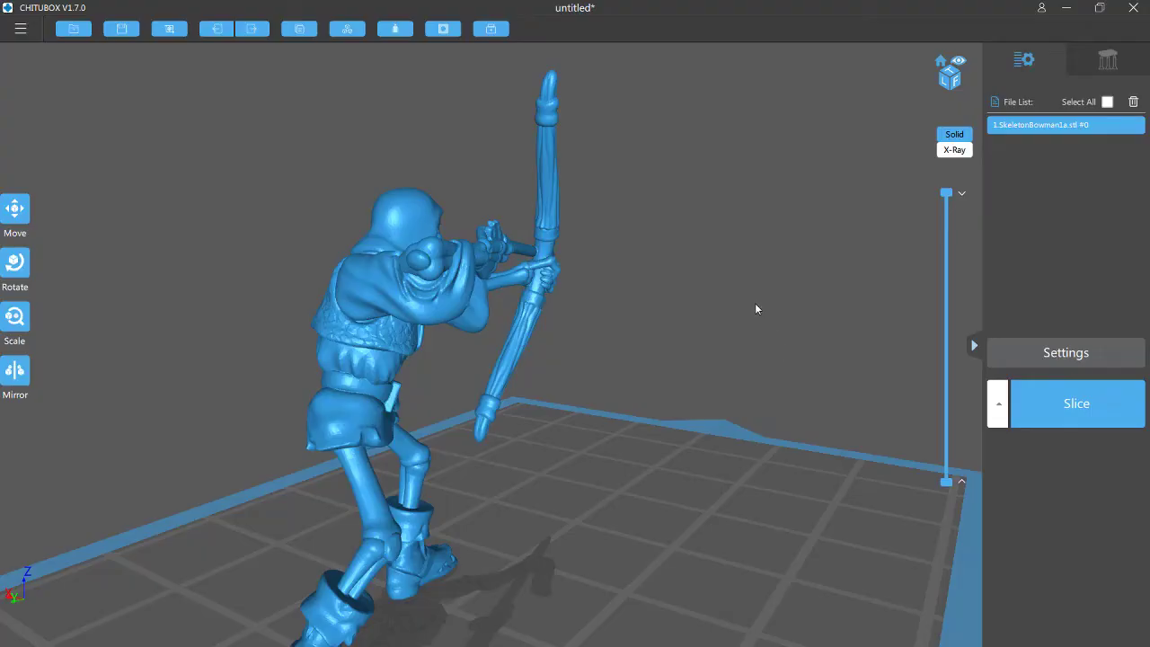
pyautogui.moveTo(756, 322); pyautogui.dragTo(361, 309)
pyautogui.moveTo(398, 414); pyautogui.dragTo(654, 455)
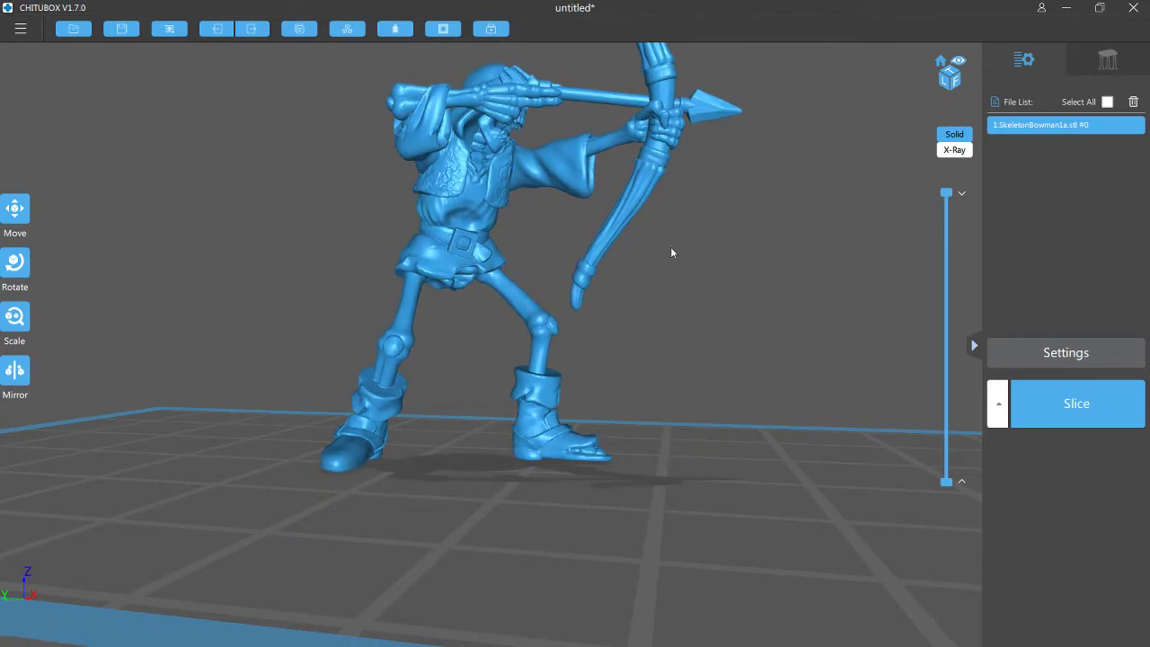
pyautogui.moveTo(670, 254); pyautogui.dragTo(673, 213)
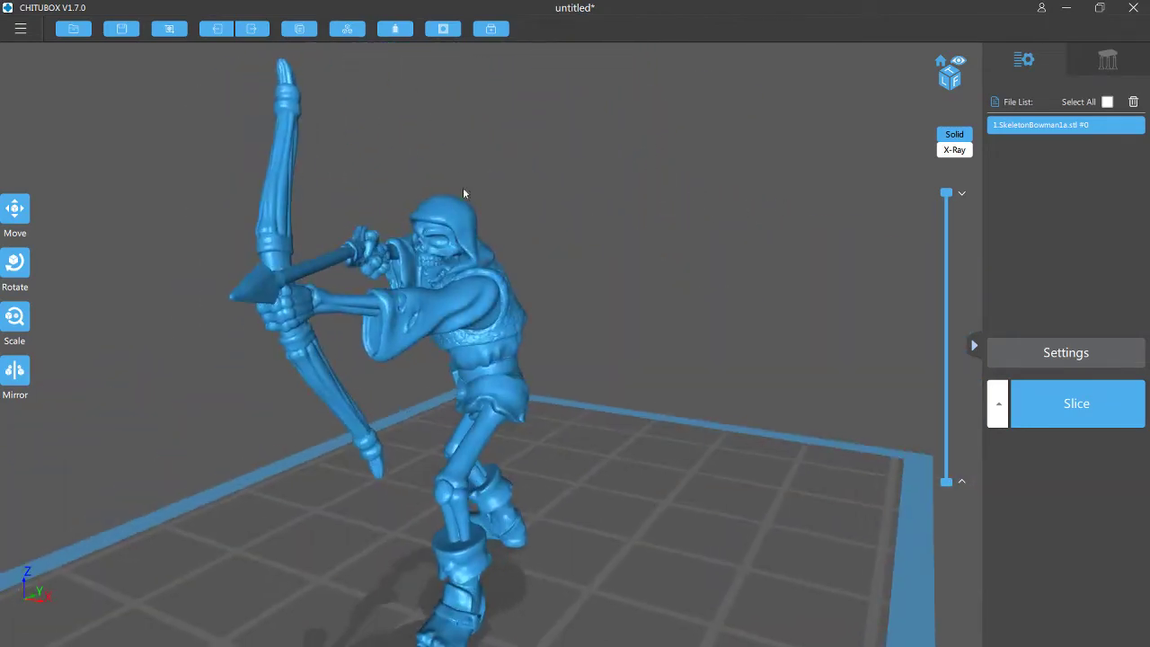
pyautogui.moveTo(597, 344); pyautogui.dragTo(626, 326)
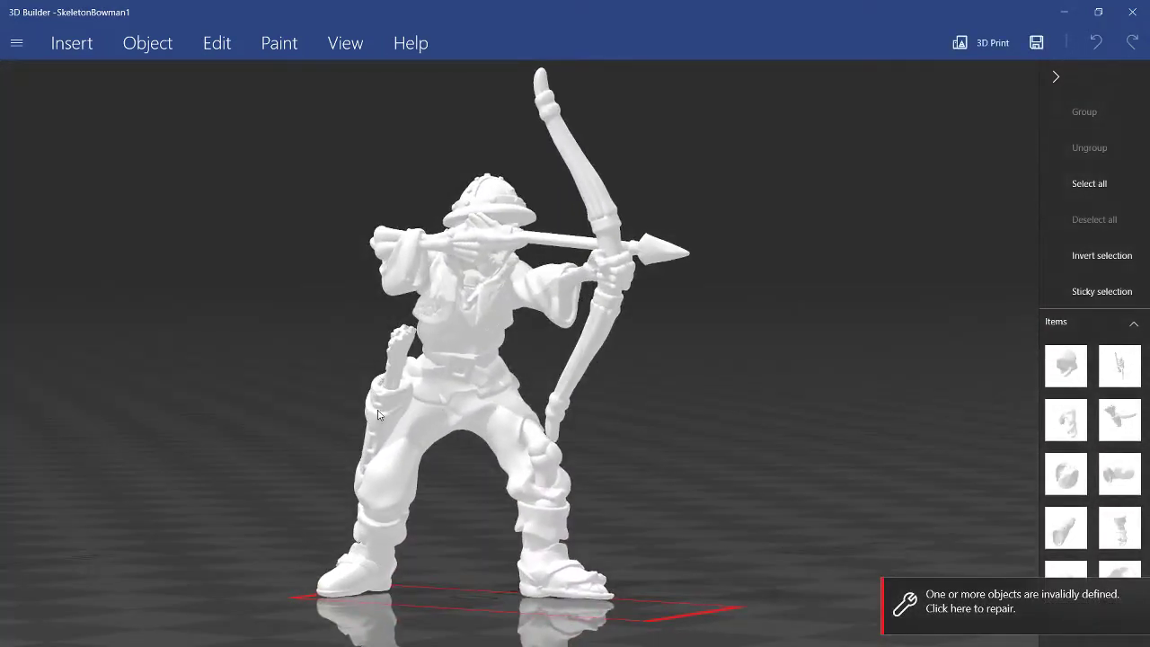
# Delete the boot on the front leg and the hood under the helmet from the original SkeletonBowman1 in 3D Builder
pyautogui.click(535, 530)
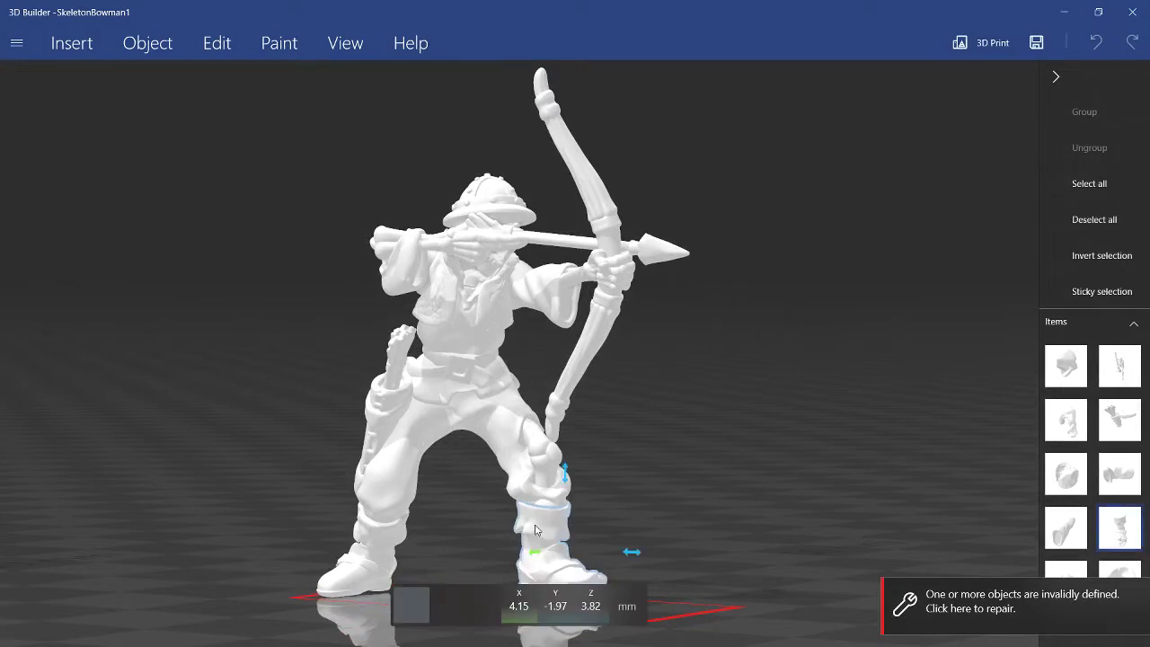
pyautogui.click(730, 513)
pyautogui.moveTo(698, 388); pyautogui.dragTo(453, 398)
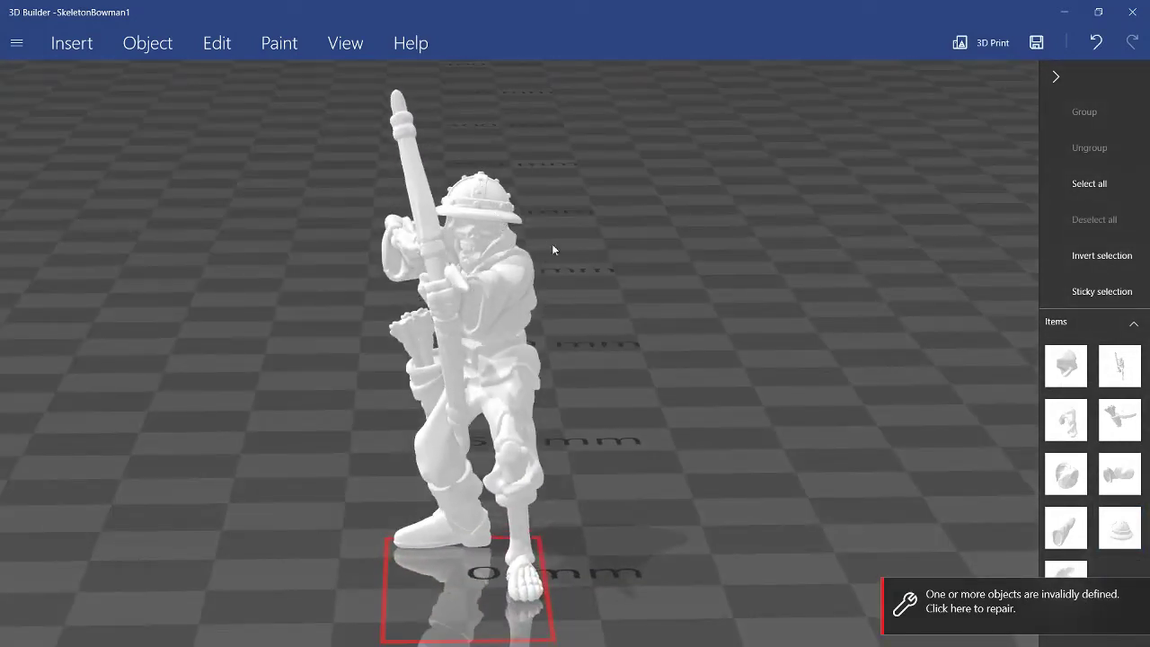
pyautogui.moveTo(577, 256); pyautogui.dragTo(511, 224)
pyautogui.click(521, 202)
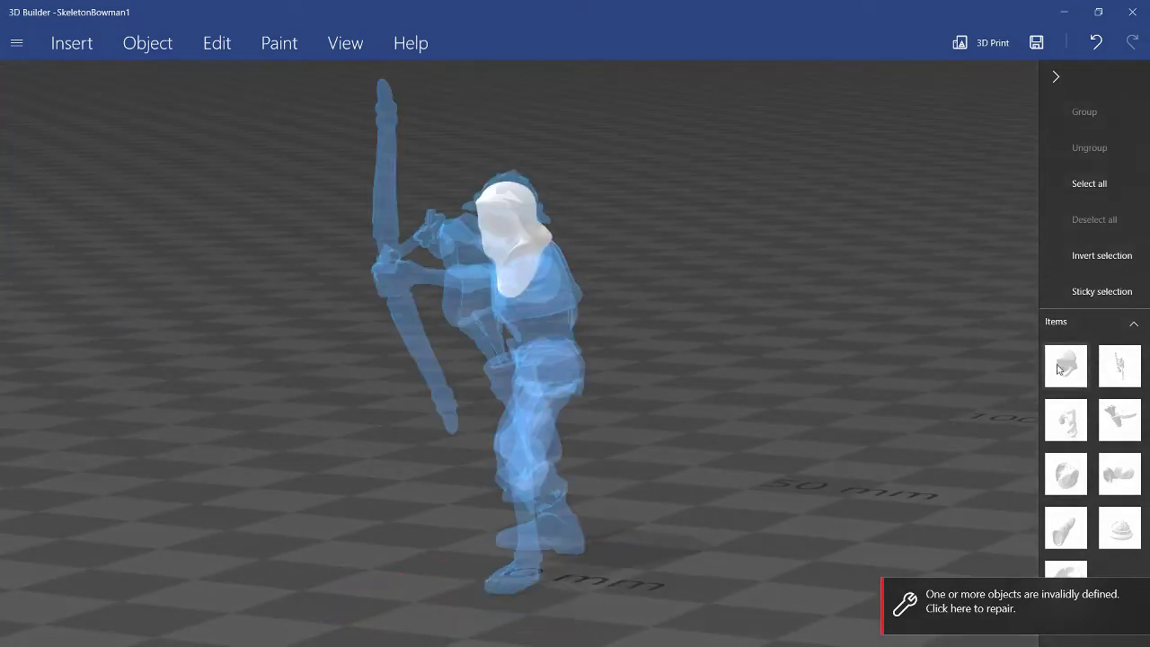
pyautogui.click(809, 307)
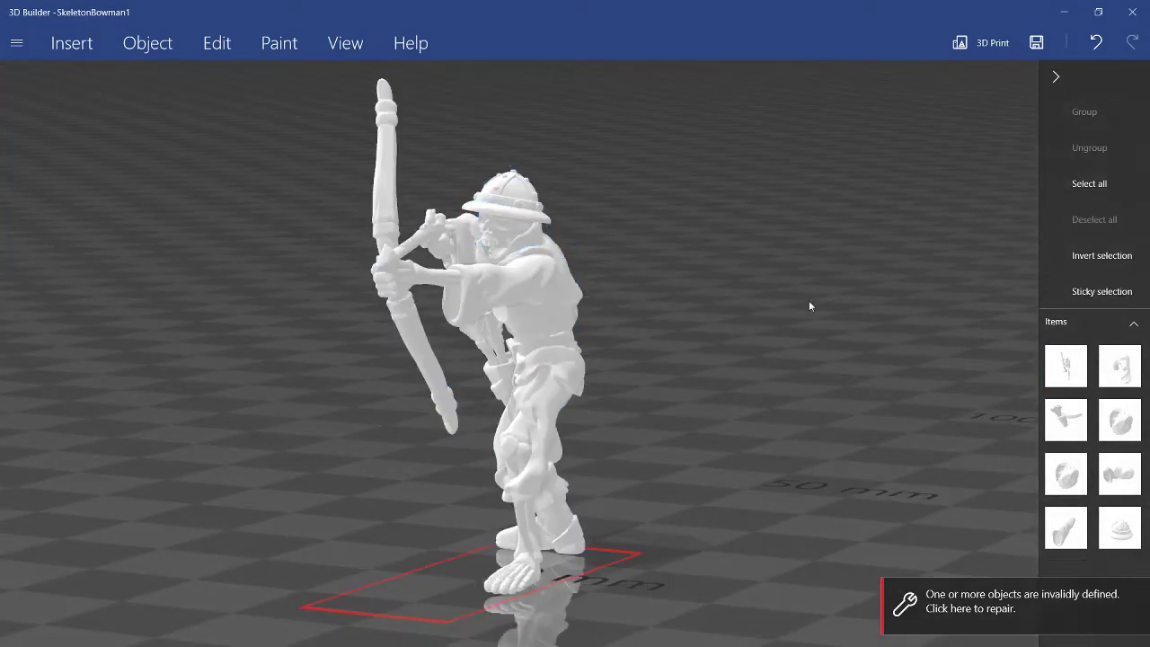
# Delete the vest from the bowman's torso
pyautogui.click(545, 254)
pyautogui.moveTo(683, 261); pyautogui.dragTo(755, 356)
pyautogui.click(761, 376)
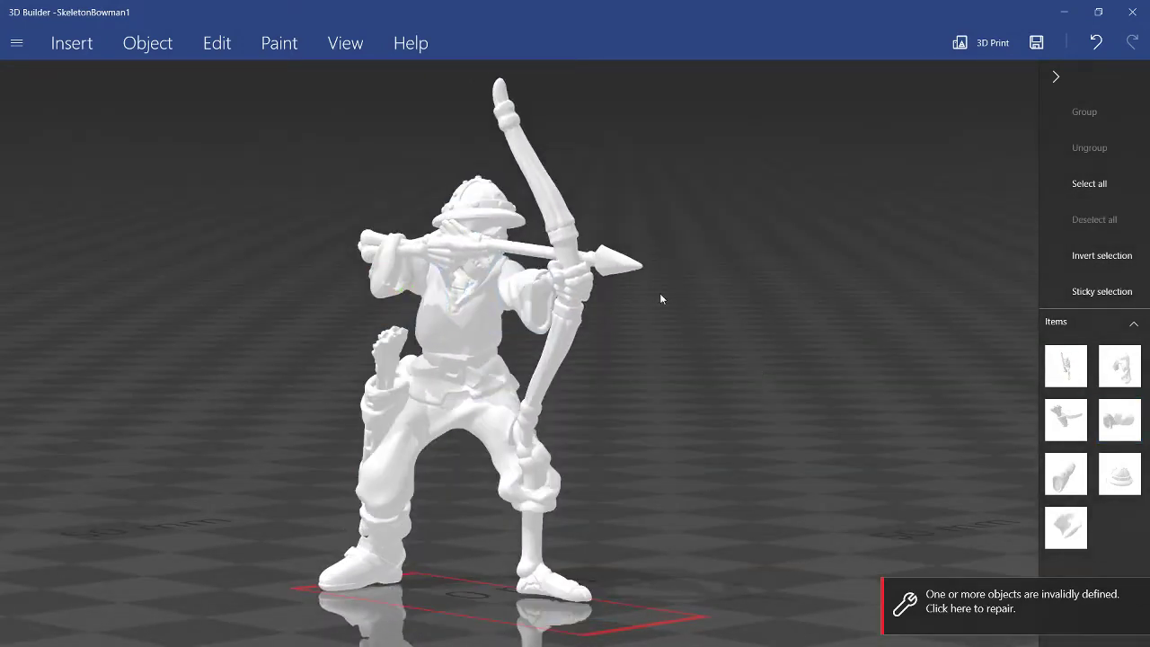
# Delete both sleeves to expose the bowman's arm bones
pyautogui.moveTo(670, 300); pyautogui.dragTo(937, 341)
pyautogui.click(568, 356)
pyautogui.moveTo(857, 390); pyautogui.dragTo(677, 352)
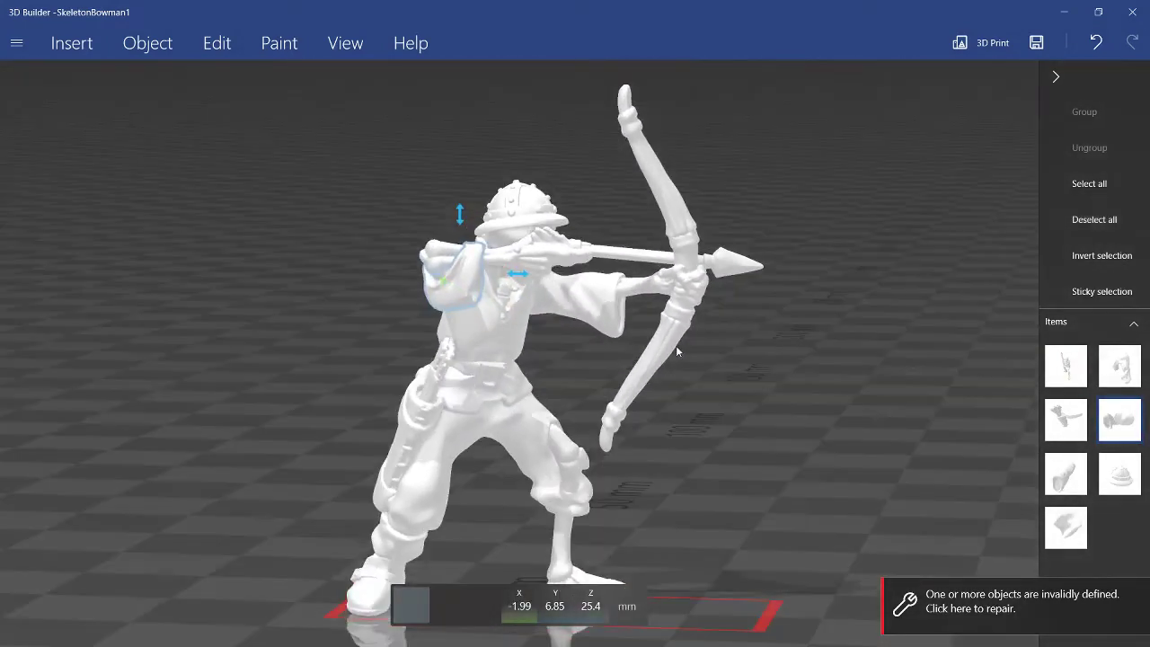
pyautogui.click(677, 352)
pyautogui.click(611, 326)
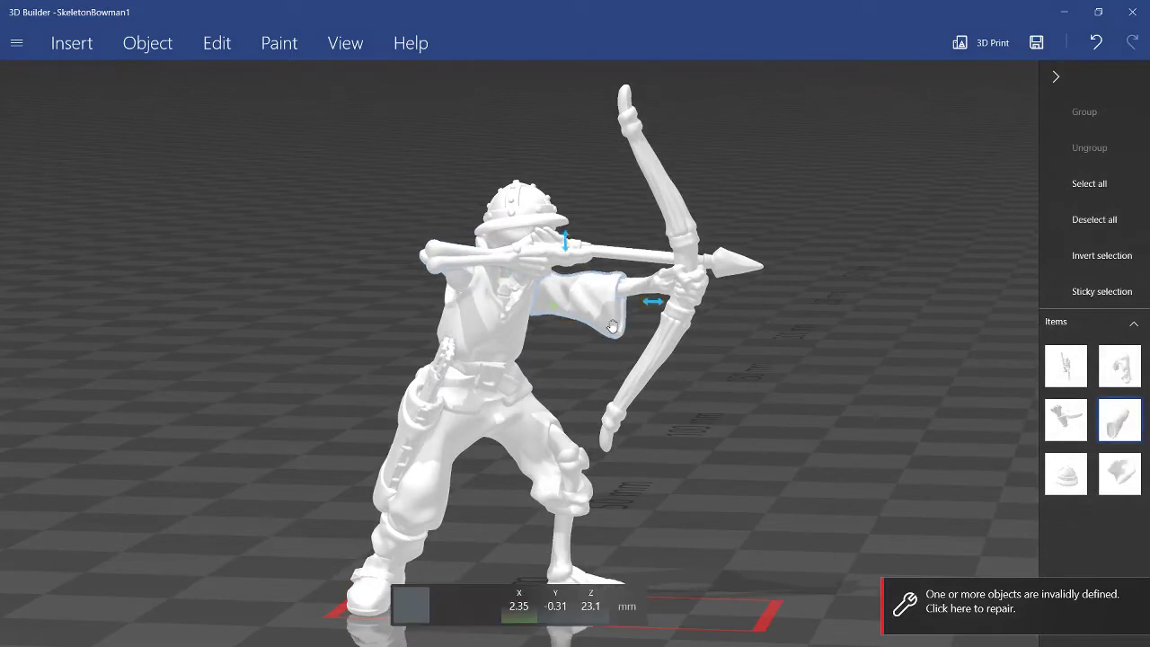
pyautogui.press('Delete')
# Save this second variant in STL format as SkeletonBowman1b and discard the open scene
pyautogui.moveTo(859, 339); pyautogui.dragTo(113, 170)
pyautogui.click(16, 43)
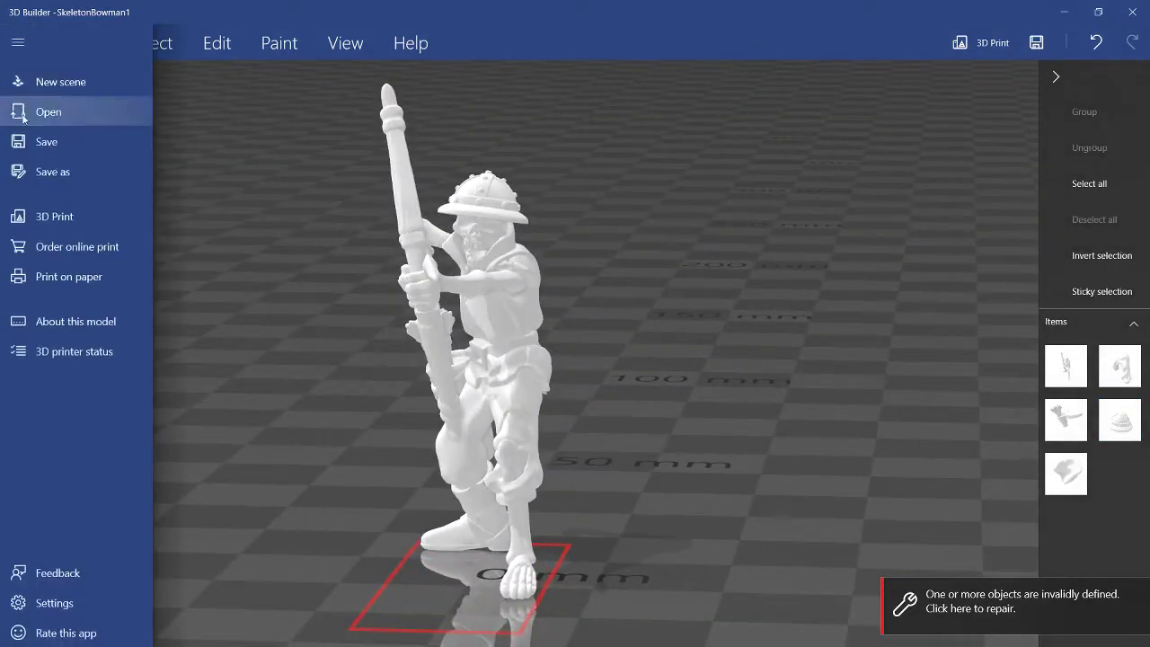
pyautogui.click(50, 174)
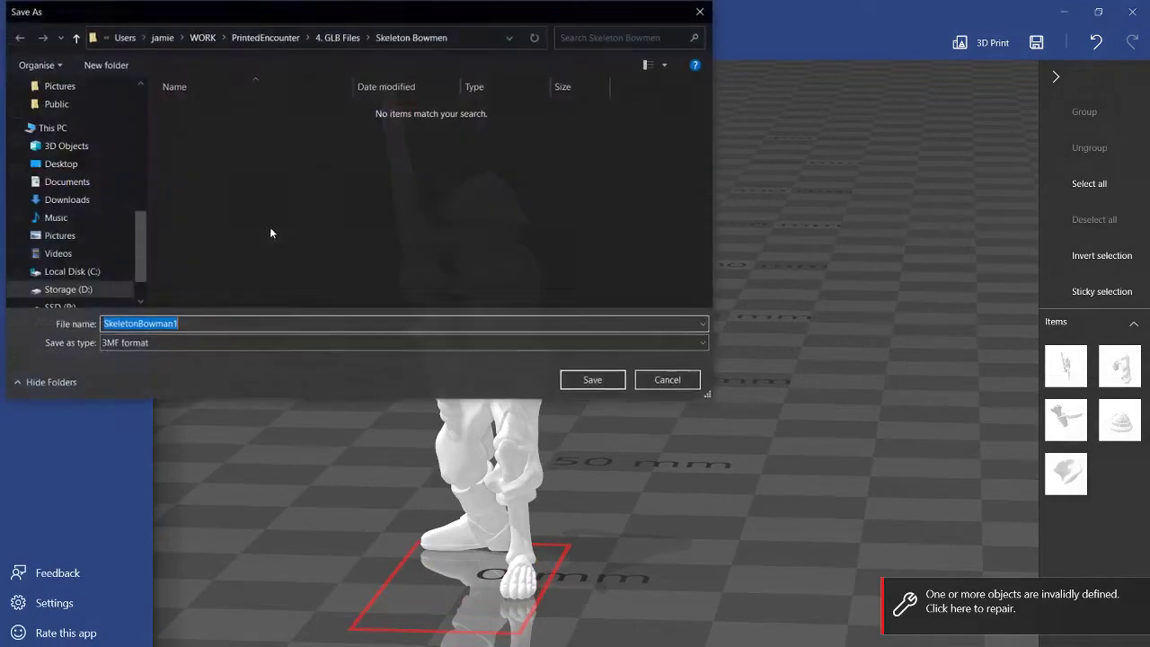
pyautogui.click(303, 344)
pyautogui.click(160, 367)
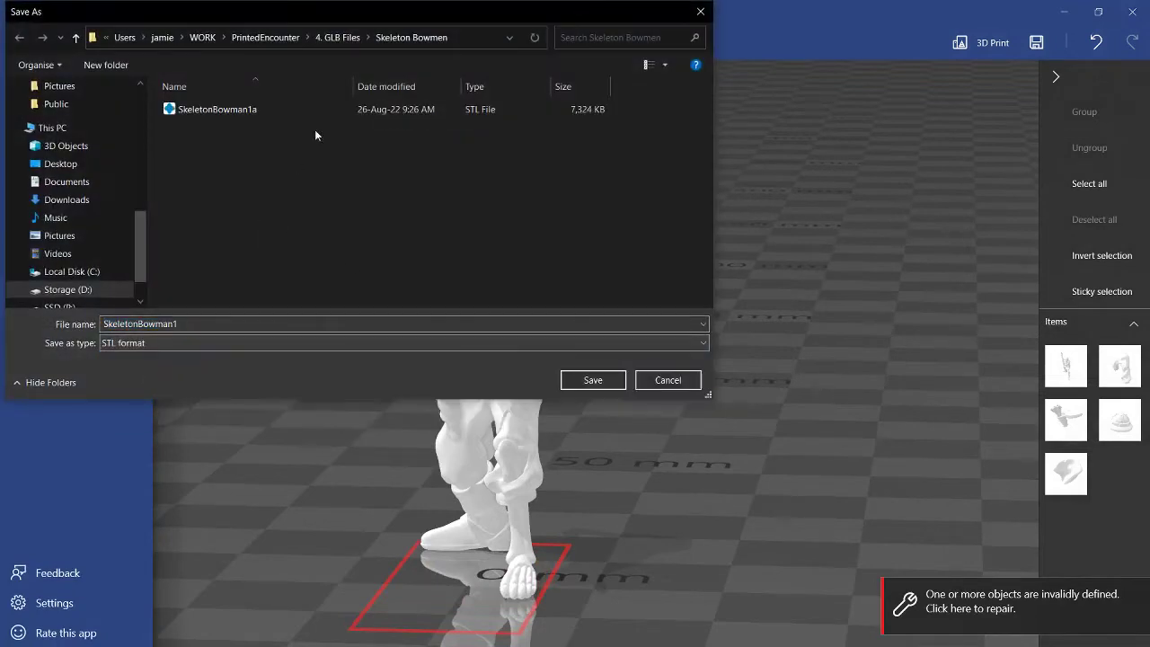
pyautogui.click(216, 109)
pyautogui.click(196, 325)
pyautogui.click(196, 326)
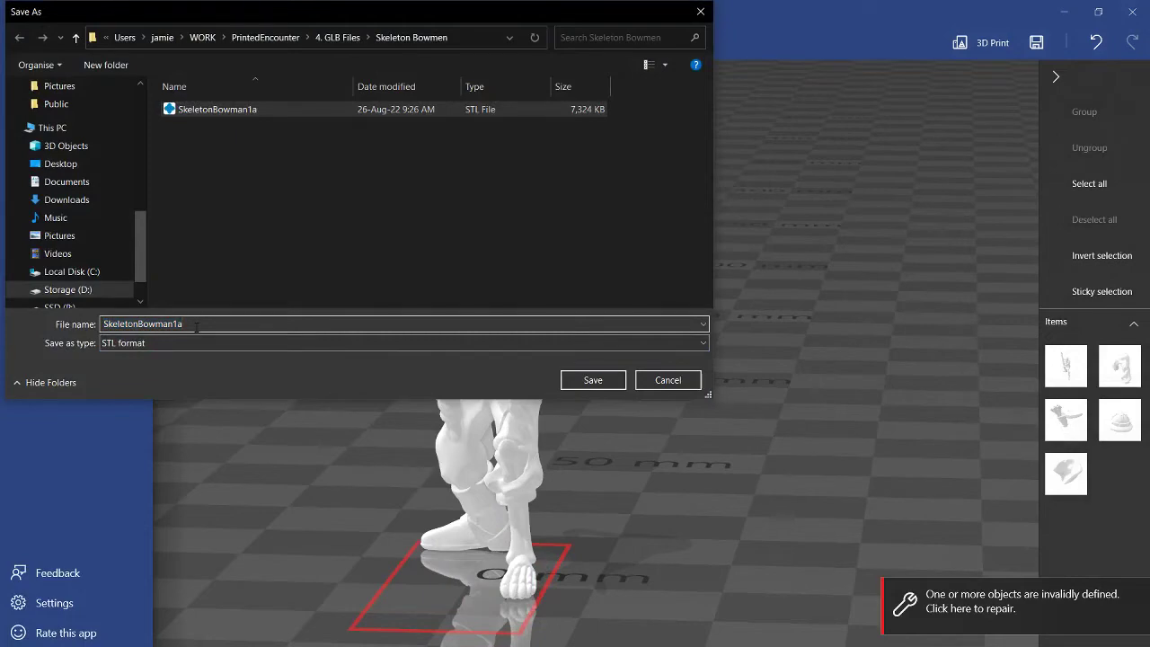
pyautogui.press('BackSpace')
pyautogui.write('b')
pyautogui.click(597, 380)
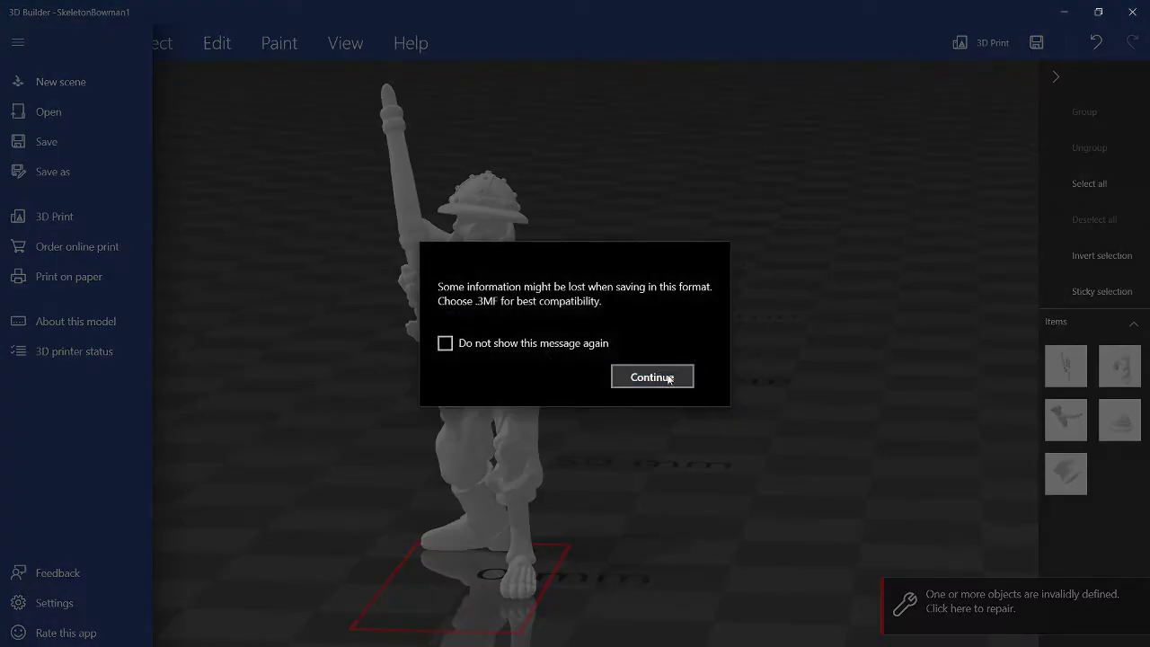
pyautogui.click(668, 378)
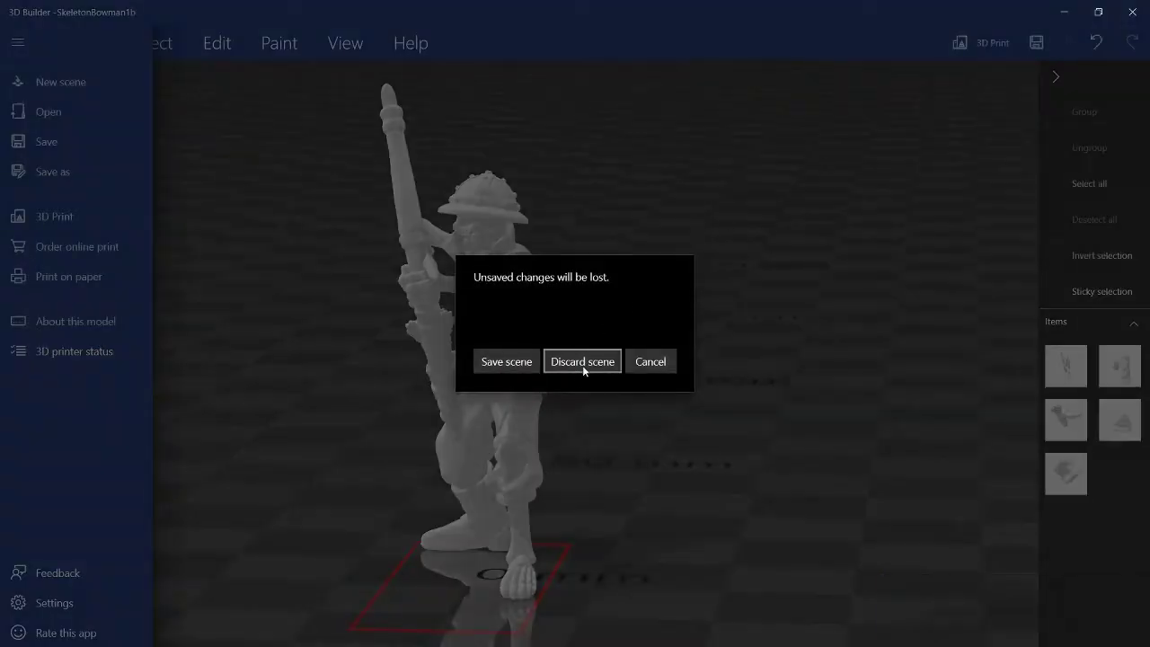
pyautogui.click(584, 363)
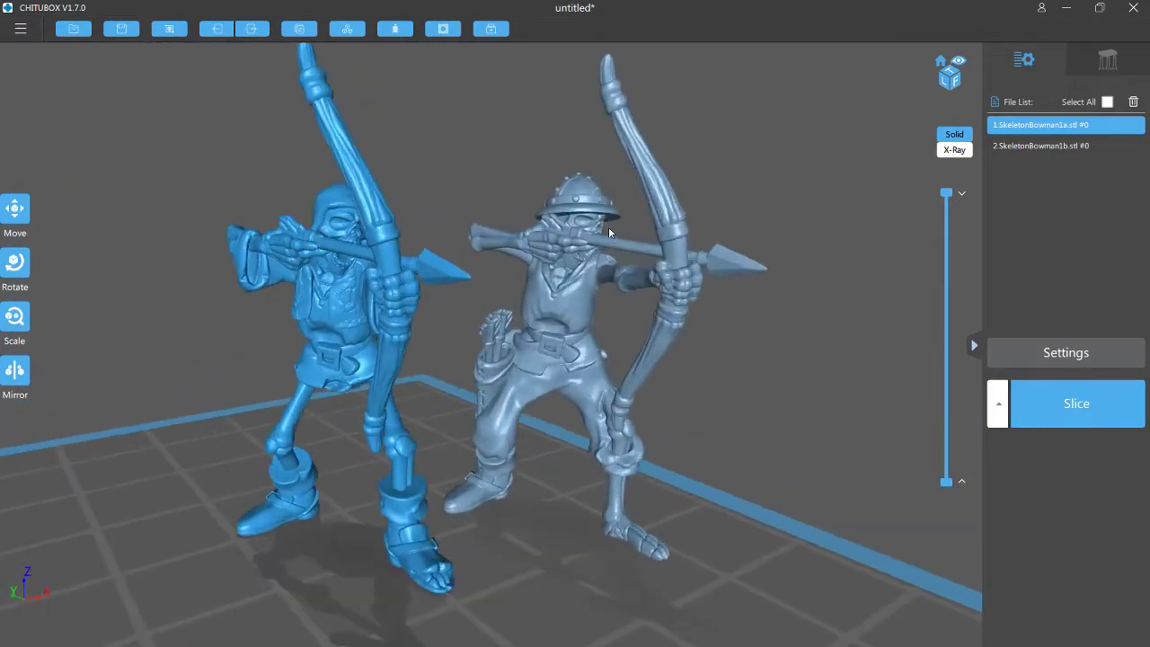
# Examine the inside of both bowmen in CHITUBOX by lowering the visible layer limit and restoring full height
pyautogui.moveTo(502, 243); pyautogui.dragTo(675, 171, button='right')
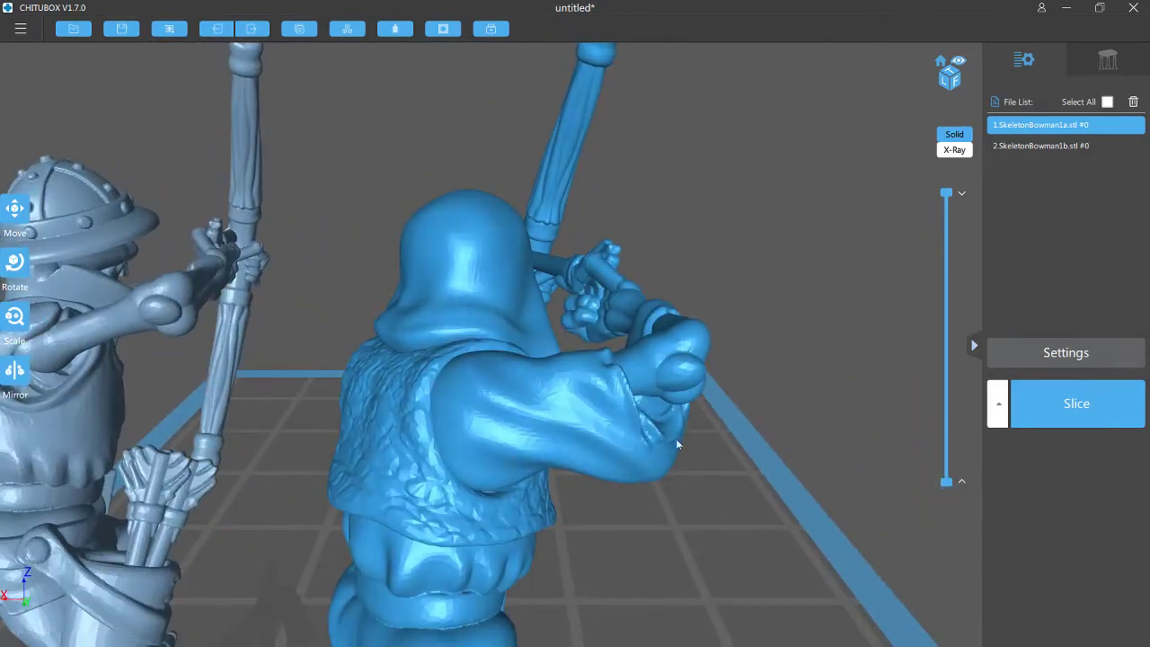
pyautogui.moveTo(675, 467); pyautogui.dragTo(597, 416, button='right')
pyautogui.moveTo(951, 192); pyautogui.dragTo(954, 295)
pyautogui.moveTo(657, 179); pyautogui.dragTo(710, 269, button='right')
pyautogui.moveTo(949, 296); pyautogui.dragTo(948, 277)
pyautogui.moveTo(476, 42); pyautogui.dragTo(927, 259, button='right')
pyautogui.moveTo(948, 278); pyautogui.dragTo(946, 192)
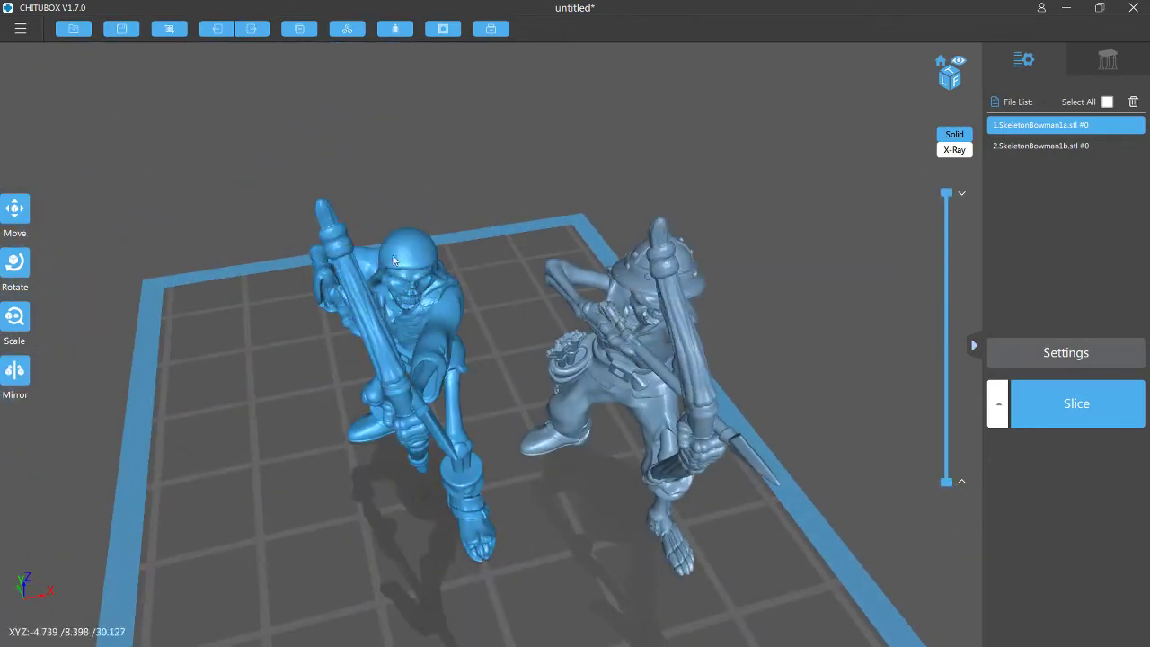
# Compare the SkeletonBowman1a and SkeletonBowman1b variants side by side from the front and side and in close-up
pyautogui.moveTo(398, 389); pyautogui.dragTo(316, 235, button='right')
pyautogui.moveTo(314, 378); pyautogui.dragTo(454, 333, button='right')
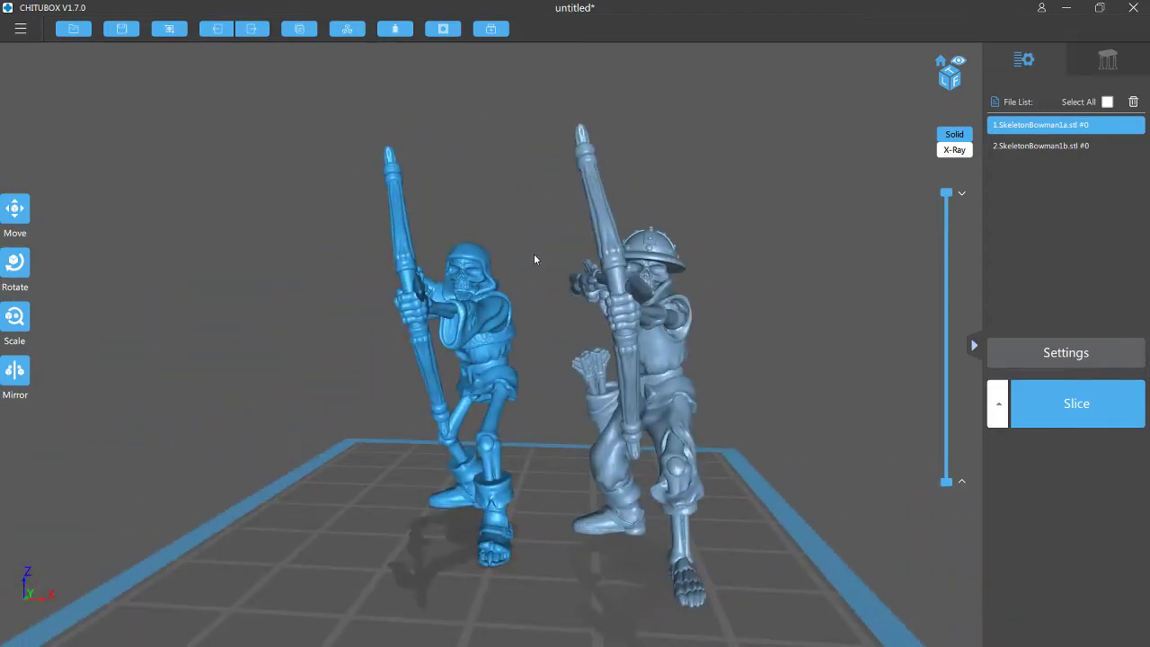
pyautogui.scroll(5, 488, 249)
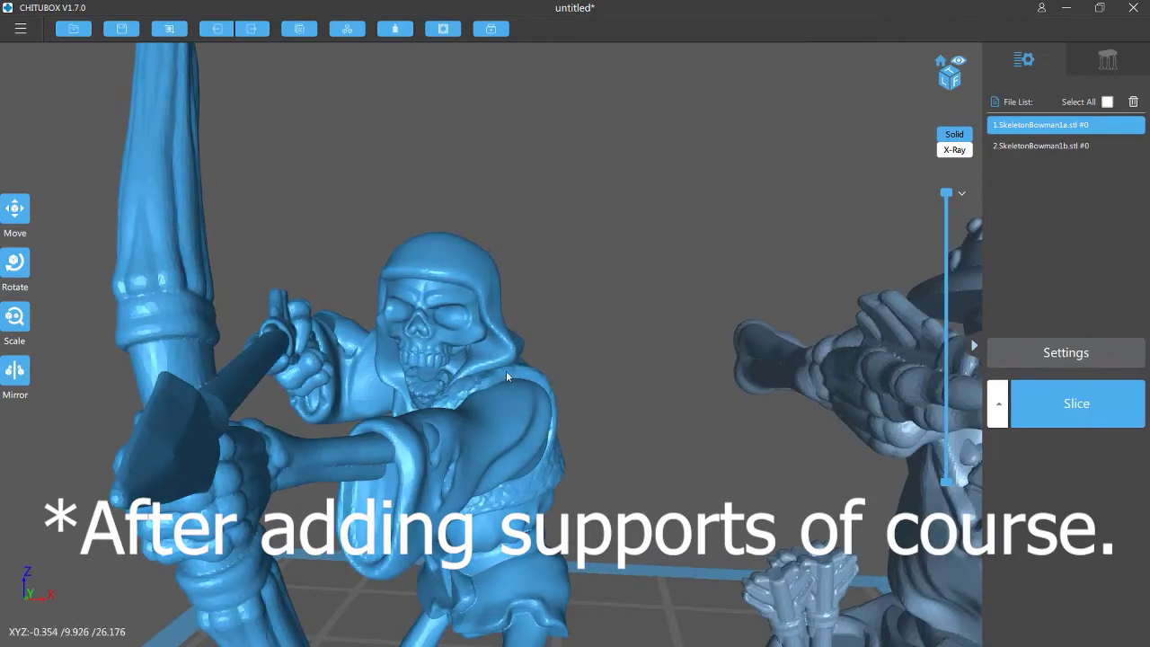
pyautogui.scroll(-5, 399, 391)
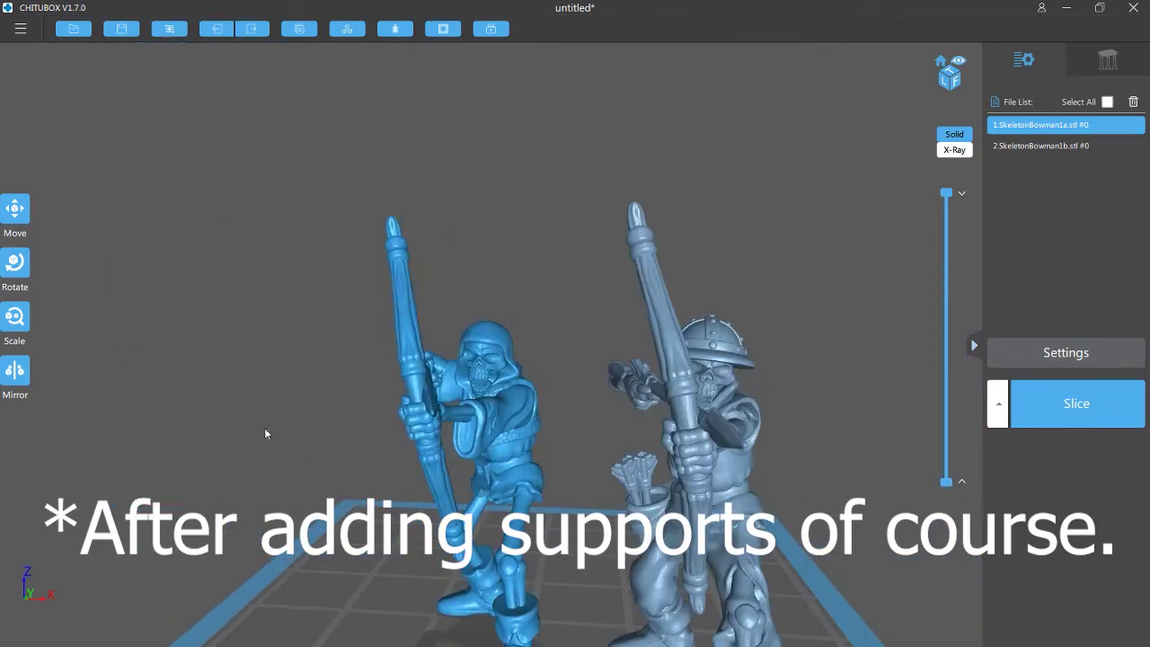
pyautogui.moveTo(266, 428); pyautogui.dragTo(383, 316, button='right')
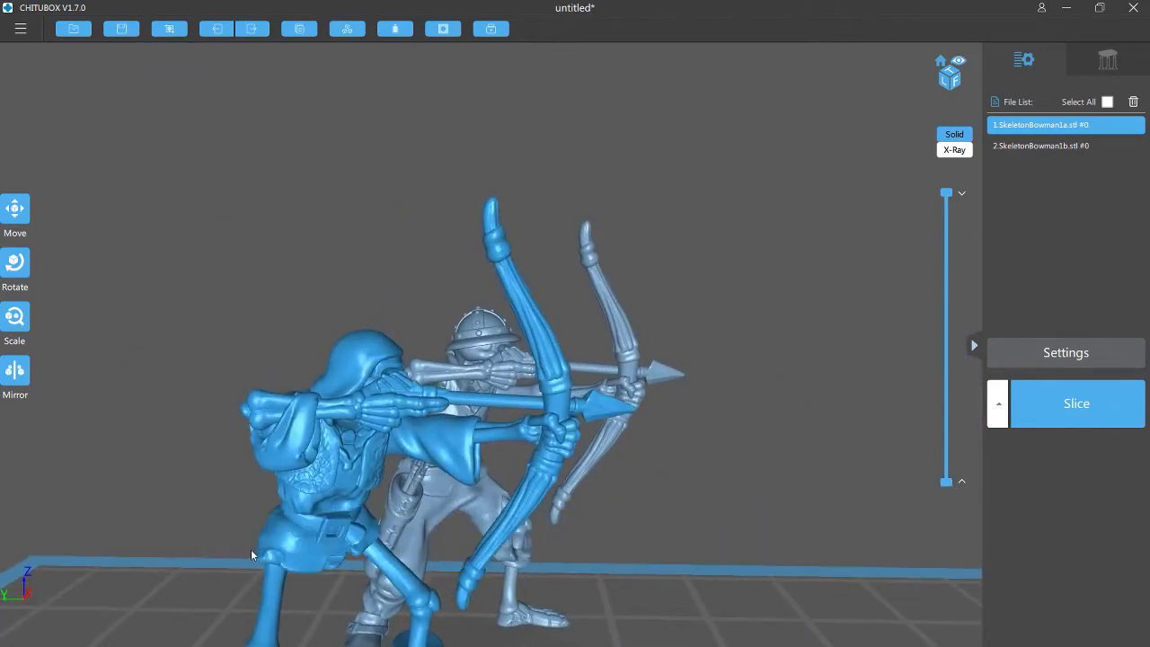
pyautogui.scroll(3, 710, 494)
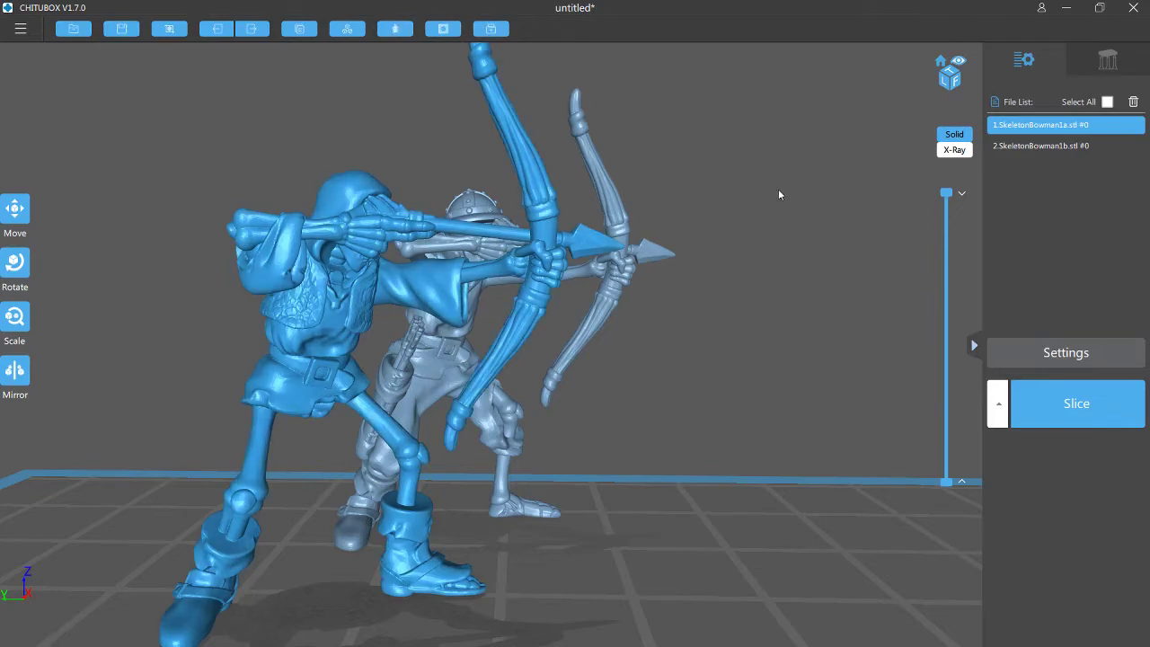
pyautogui.moveTo(778, 192); pyautogui.dragTo(406, 427)
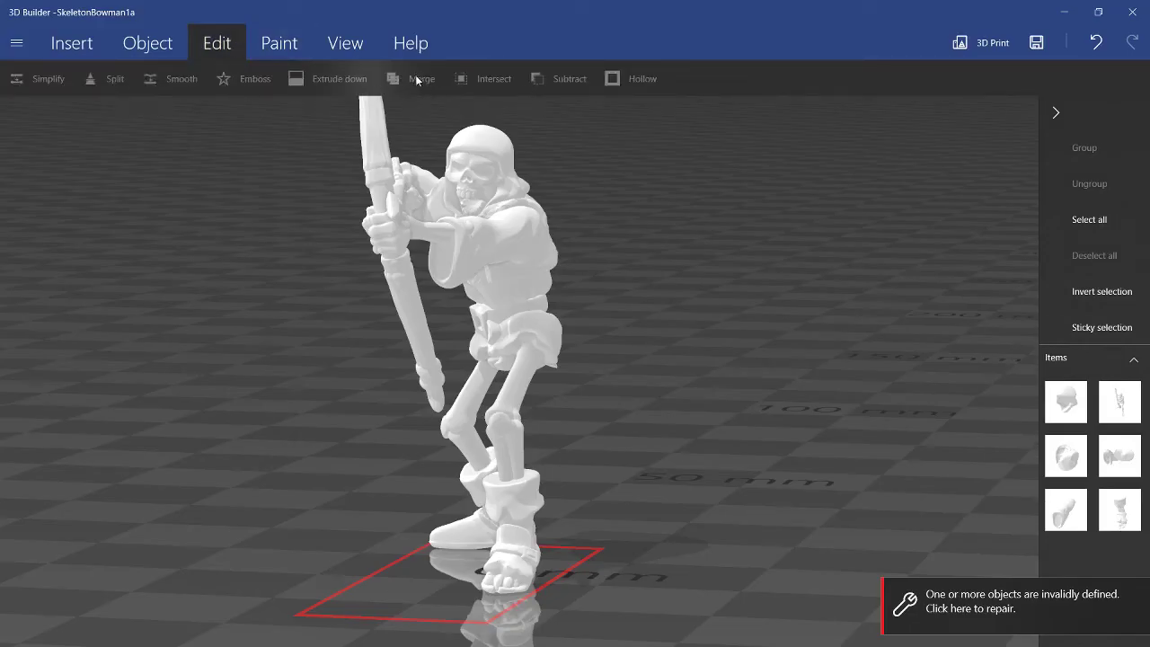
# Select every part of the SkeletonBowman1a model and merge them into a single object
pyautogui.click(1060, 229)
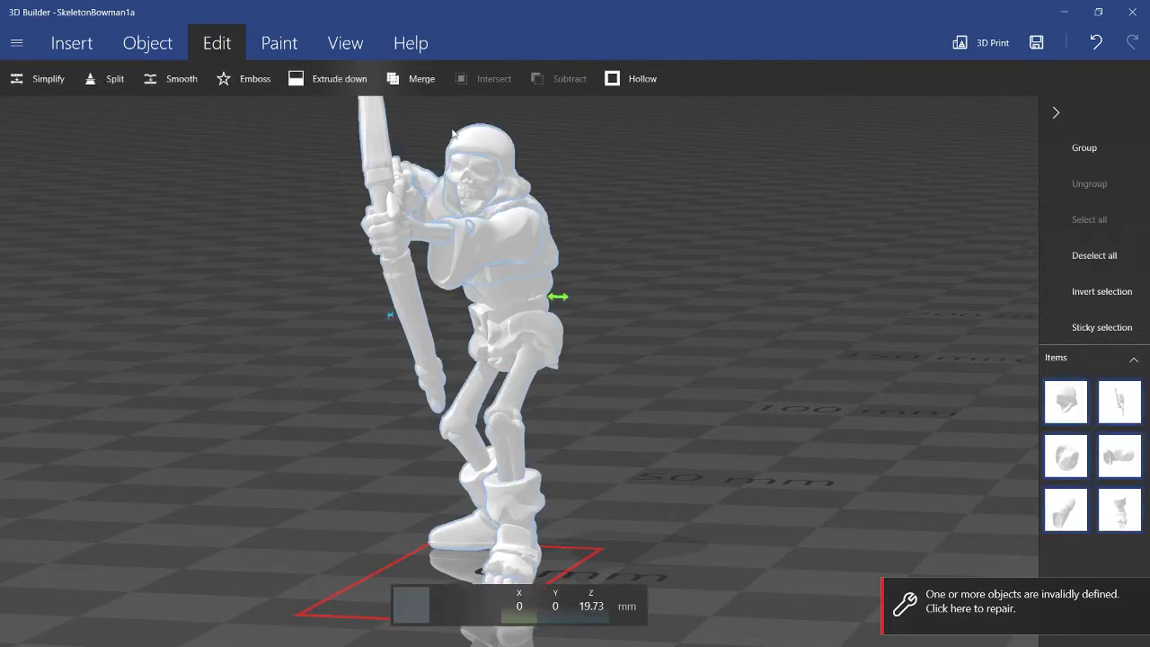
pyautogui.click(415, 78)
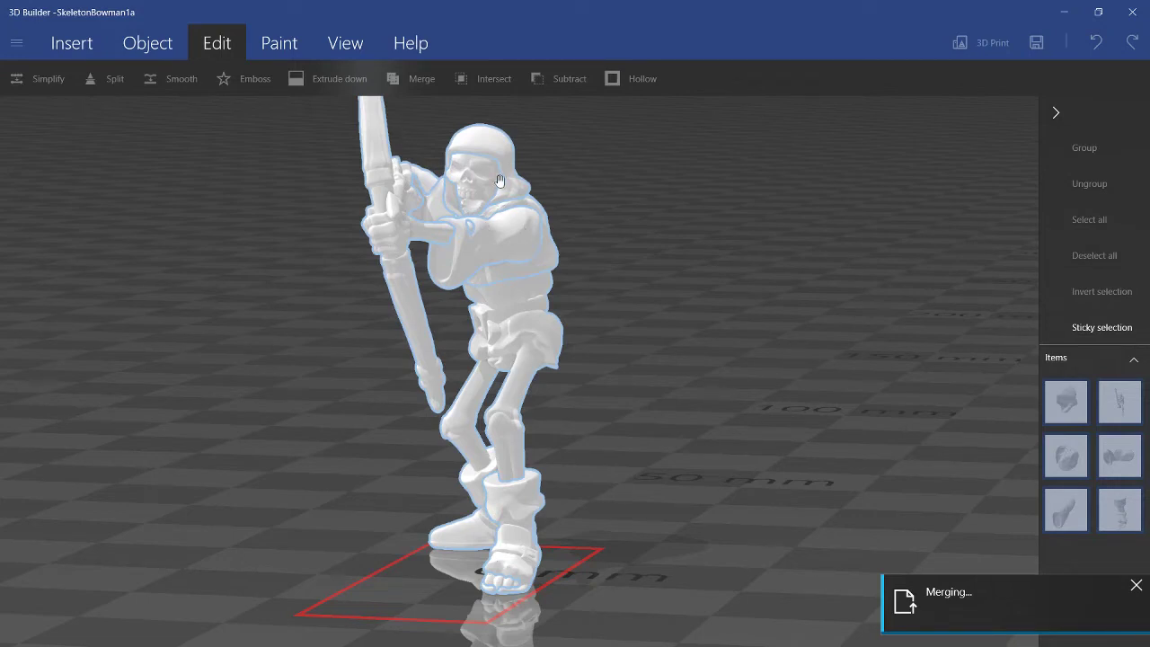
pyautogui.scroll(6, 670, 188)
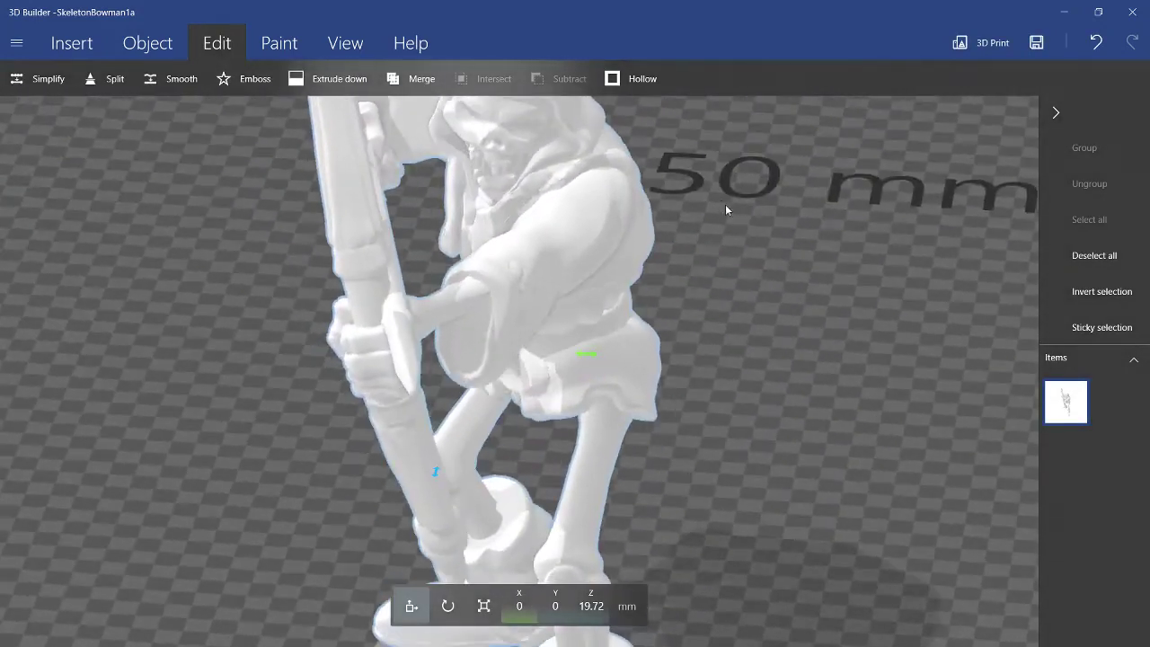
pyautogui.moveTo(726, 210); pyautogui.dragTo(534, 153, button='right')
pyautogui.moveTo(515, 274); pyautogui.dragTo(483, 289, button='right')
# Save the merged bowman as a separate STL file named SkeletonBowman1amerged and minimise the window
pyautogui.click(16, 42)
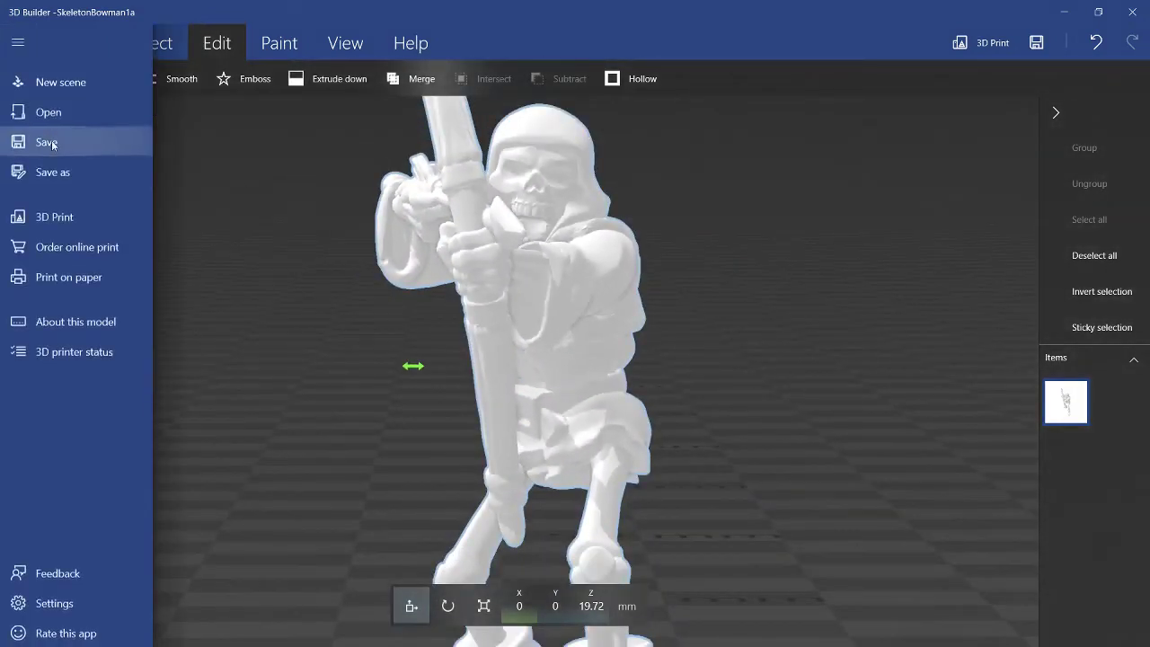
pyautogui.click(57, 173)
pyautogui.click(177, 343)
pyautogui.click(161, 381)
pyautogui.doubleClick(199, 326)
pyautogui.click(196, 323)
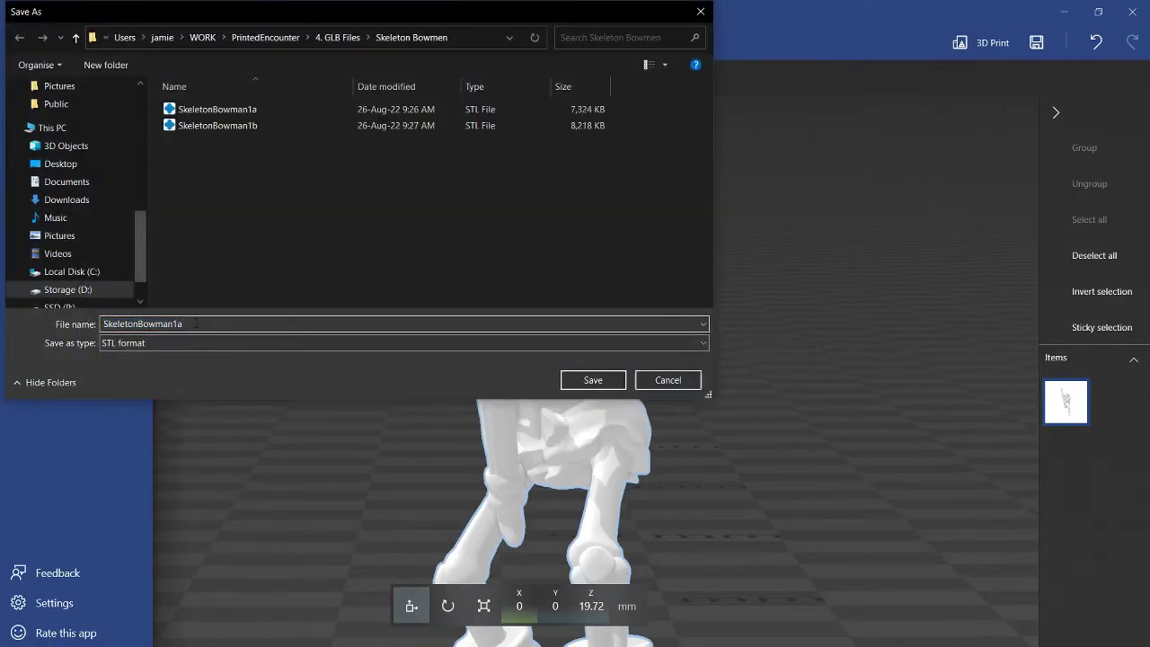
pyautogui.press('Return')
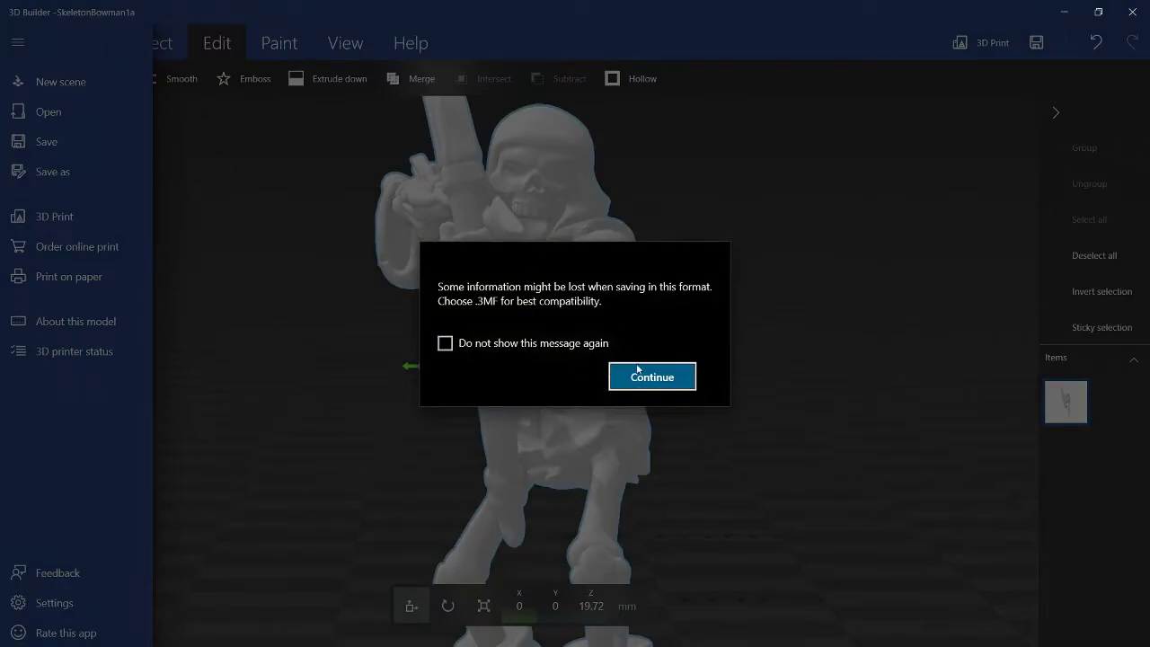
pyautogui.click(647, 376)
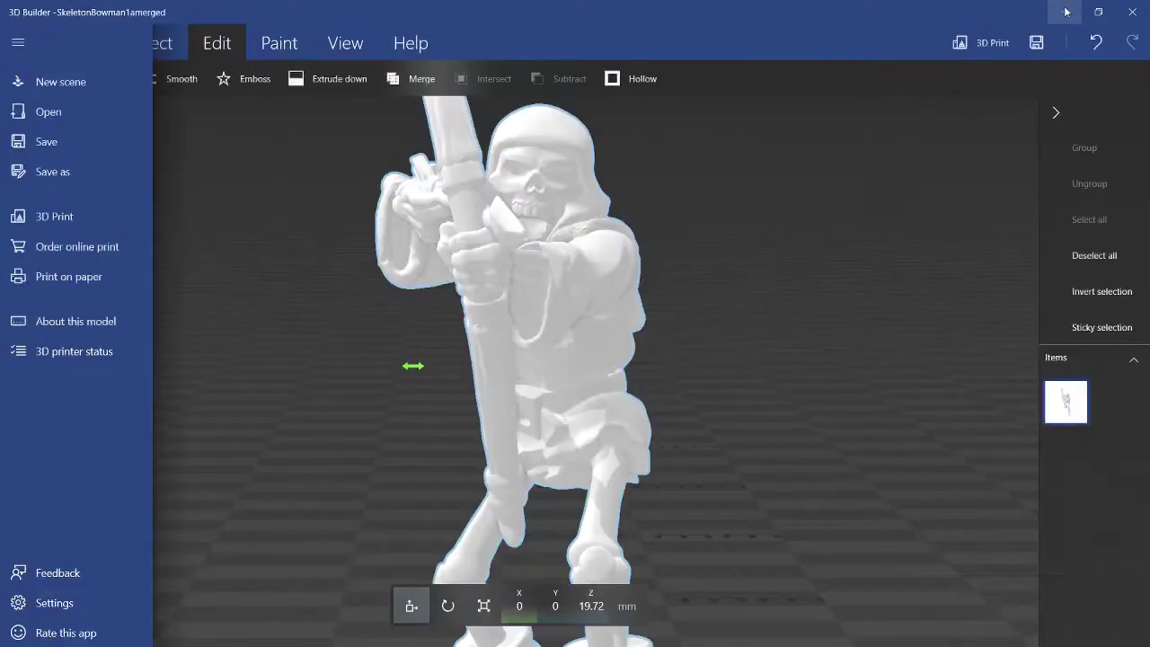
pyautogui.click(1063, 11)
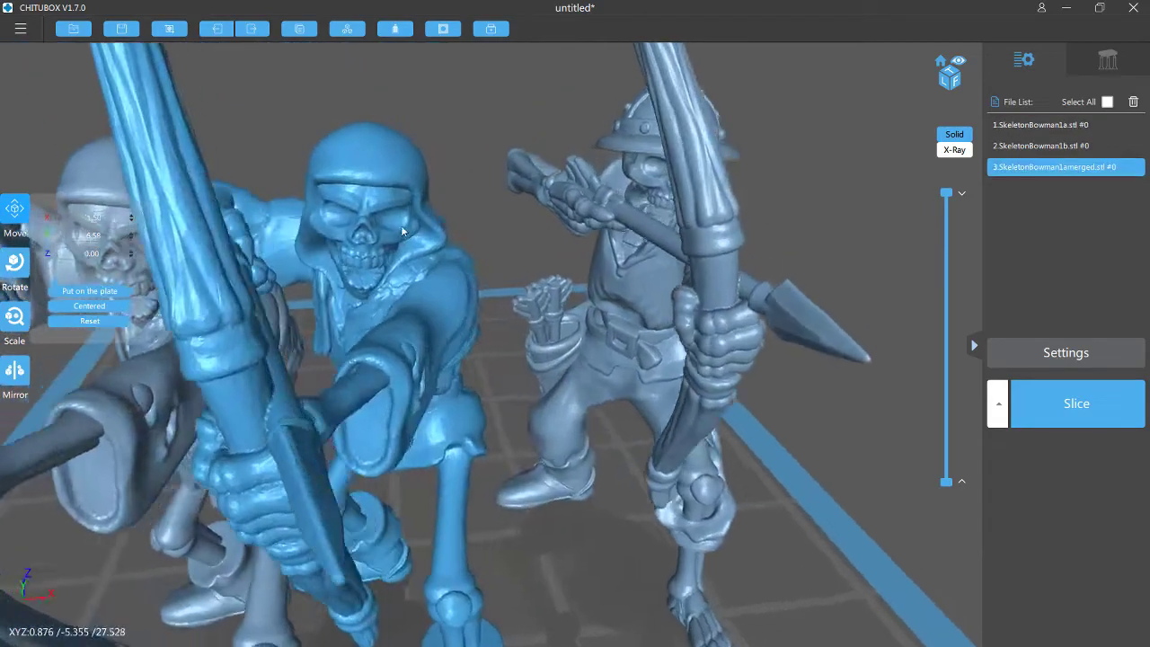
# Compare the merged bowman with the unmerged SkeletonBowman1a in CHITUBOX, in close-up around the heads, arms and bows
pyautogui.moveTo(346, 99); pyautogui.dragTo(256, 150)
pyautogui.scroll(3, 257, 150)
pyautogui.moveTo(147, 144); pyautogui.dragTo(451, 240)
pyautogui.moveTo(402, 308); pyautogui.dragTo(314, 107)
pyautogui.scroll(3, 361, 89)
pyautogui.scroll(3, 368, 95)
pyautogui.scroll(-3, 388, 113)
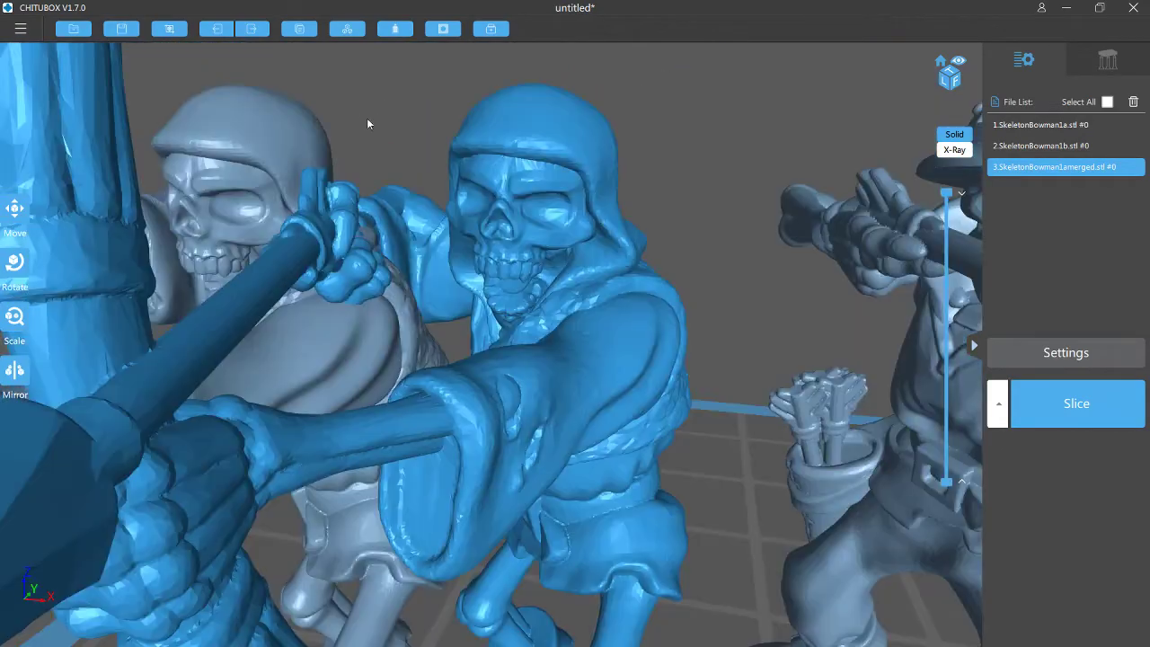
pyautogui.click(261, 178)
pyautogui.click(500, 193)
pyautogui.scroll(-5, 499, 195)
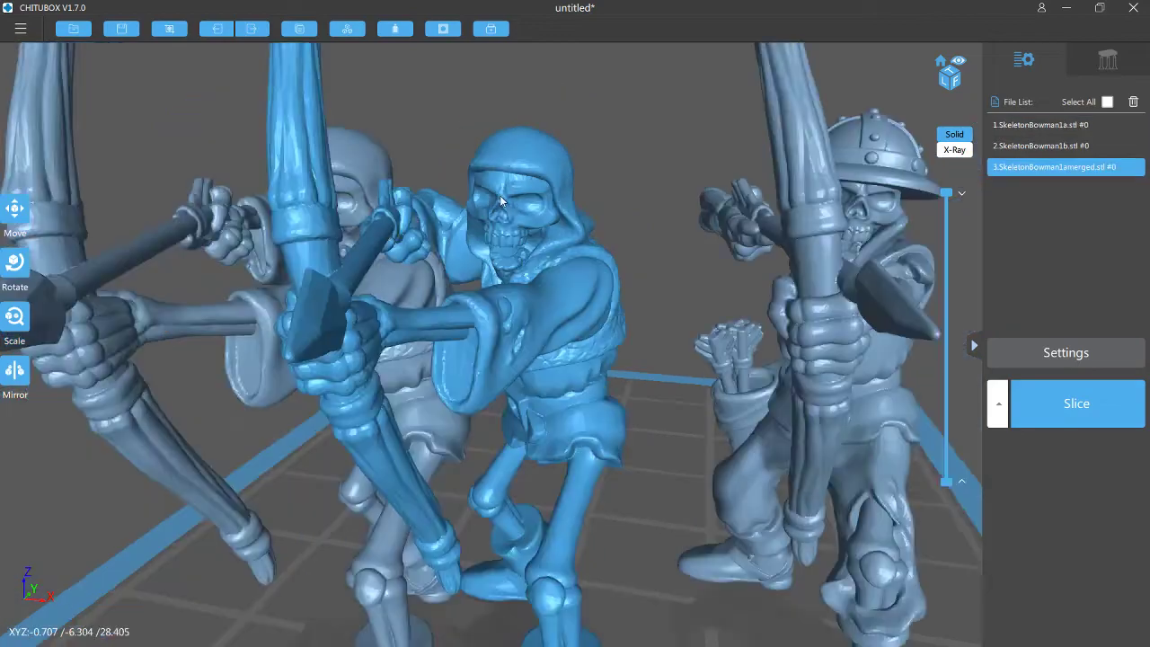
# Examine the merged bowman beside the other two from above and the side, using the visible layer limit to check its inside
pyautogui.moveTo(499, 195); pyautogui.dragTo(385, 374)
pyautogui.moveTo(265, 439)
pyautogui.mouseDown()
pyautogui.moveTo(206, 442)
pyautogui.moveTo(263, 445)
pyautogui.mouseUp()
pyautogui.moveTo(476, 378); pyautogui.dragTo(286, 342)
pyautogui.scroll(2, 564, 344)
pyautogui.moveTo(790, 428); pyautogui.dragTo(596, 344)
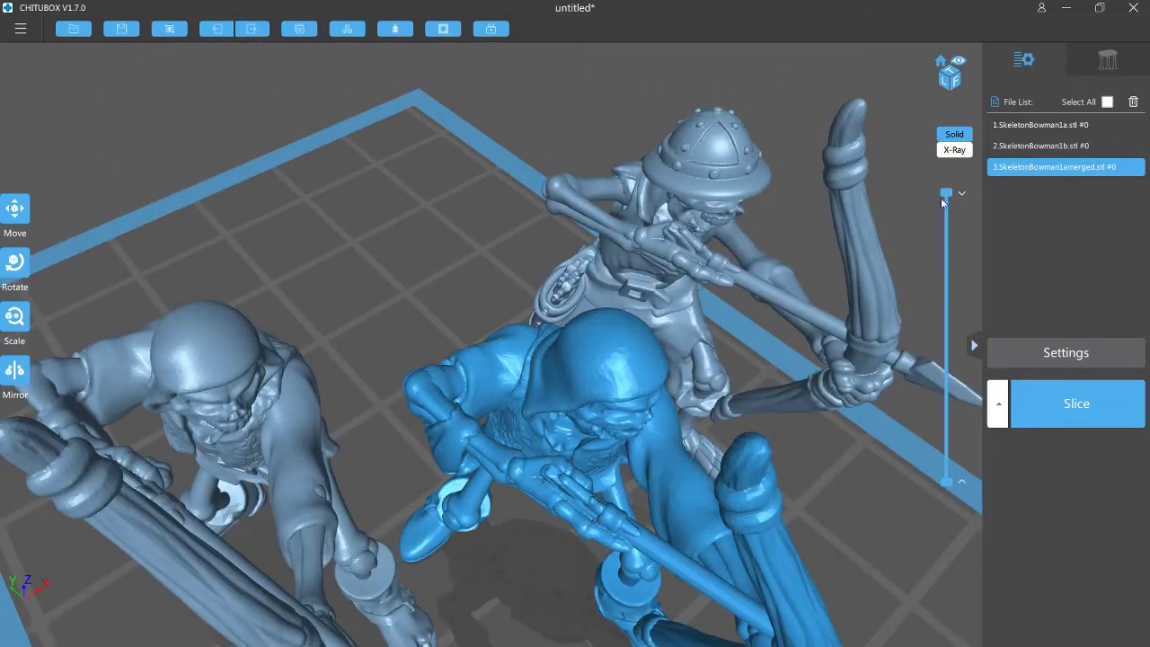
pyautogui.moveTo(946, 194); pyautogui.dragTo(934, 152)
pyautogui.scroll(-5, 566, 238)
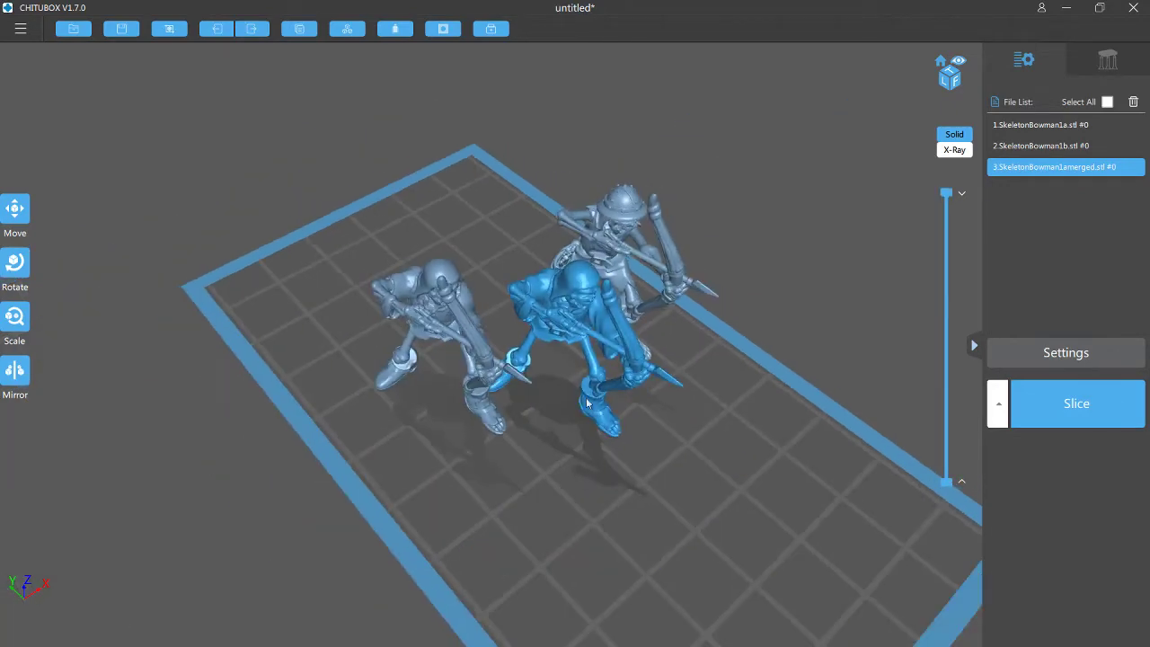
pyautogui.moveTo(575, 270); pyautogui.dragTo(631, 309, button='right')
pyautogui.moveTo(831, 516); pyautogui.dragTo(547, 269, button='right')
pyautogui.moveTo(790, 388); pyautogui.dragTo(673, 342, button='right')
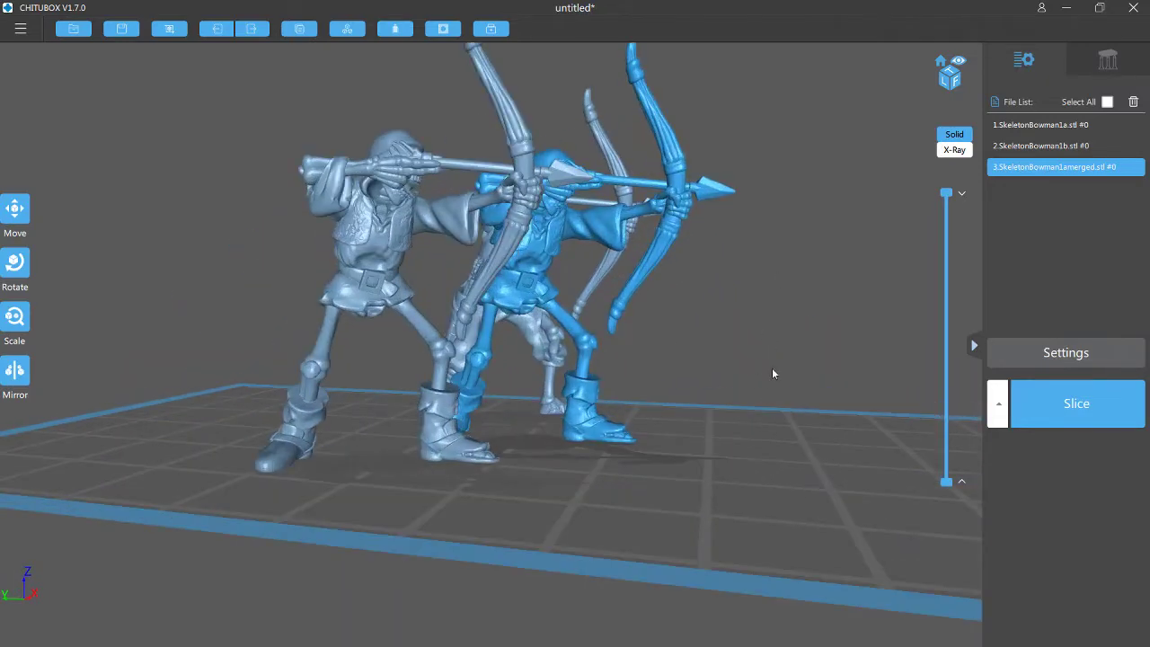
pyautogui.moveTo(772, 372); pyautogui.dragTo(625, 305, button='right')
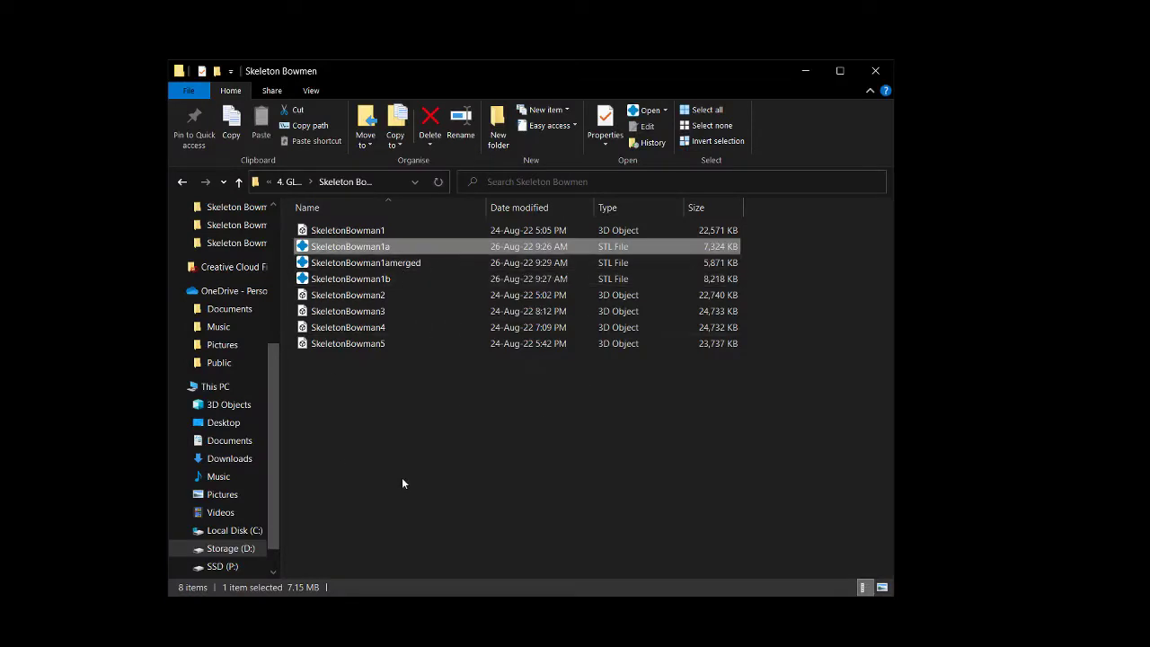
# Delete the STL files SkeletonBowman1a, SkeletonBowman1amerged and SkeletonBowman1b from the Skeleton Bowmen folder
pyautogui.keyDown('shift'); pyautogui.click(350, 279); pyautogui.keyUp('shift')
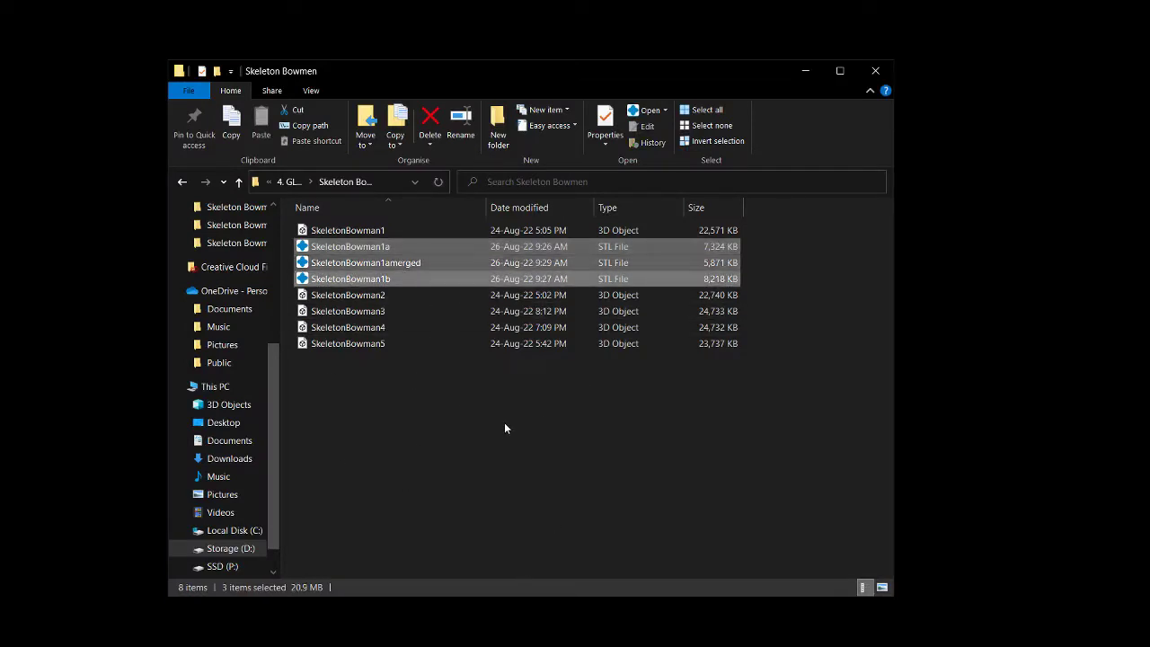
pyautogui.press('Delete')
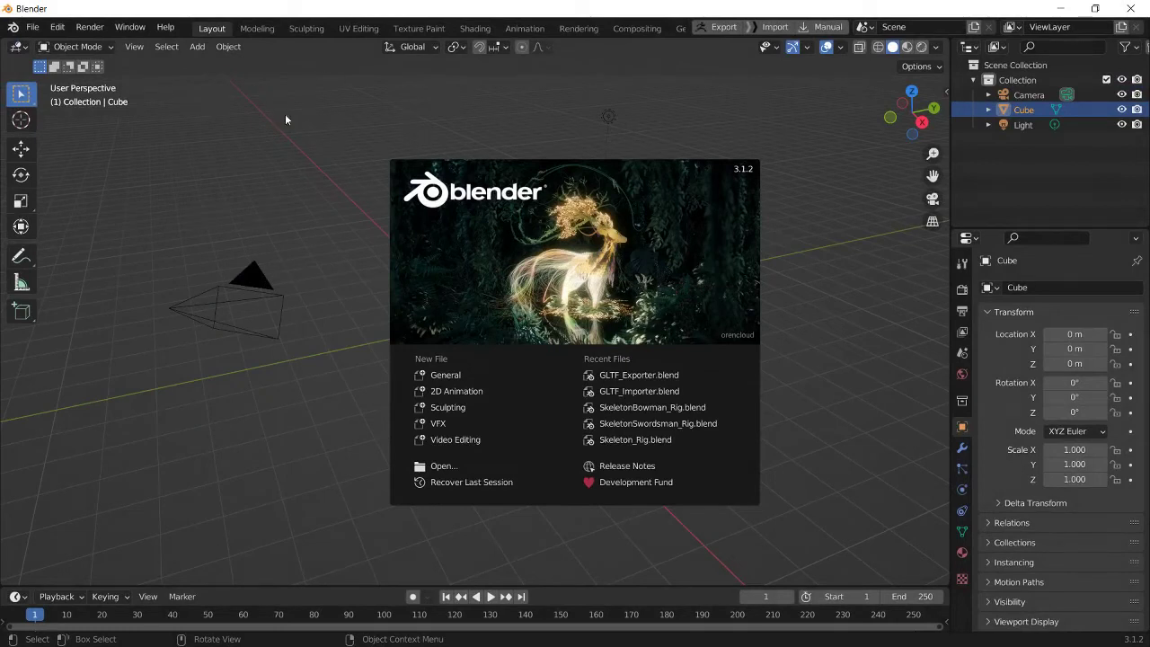
# Dismiss the Blender splash screen and delete the default camera, cube and light
pyautogui.click(298, 168)
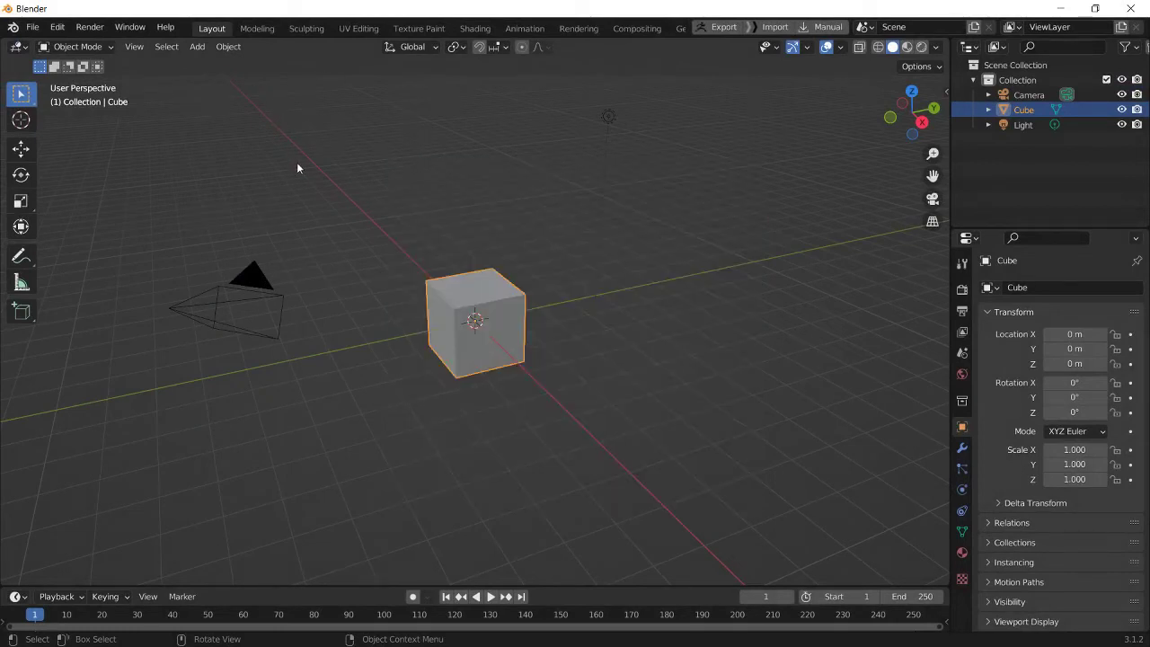
pyautogui.moveTo(690, 84); pyautogui.dragTo(169, 489)
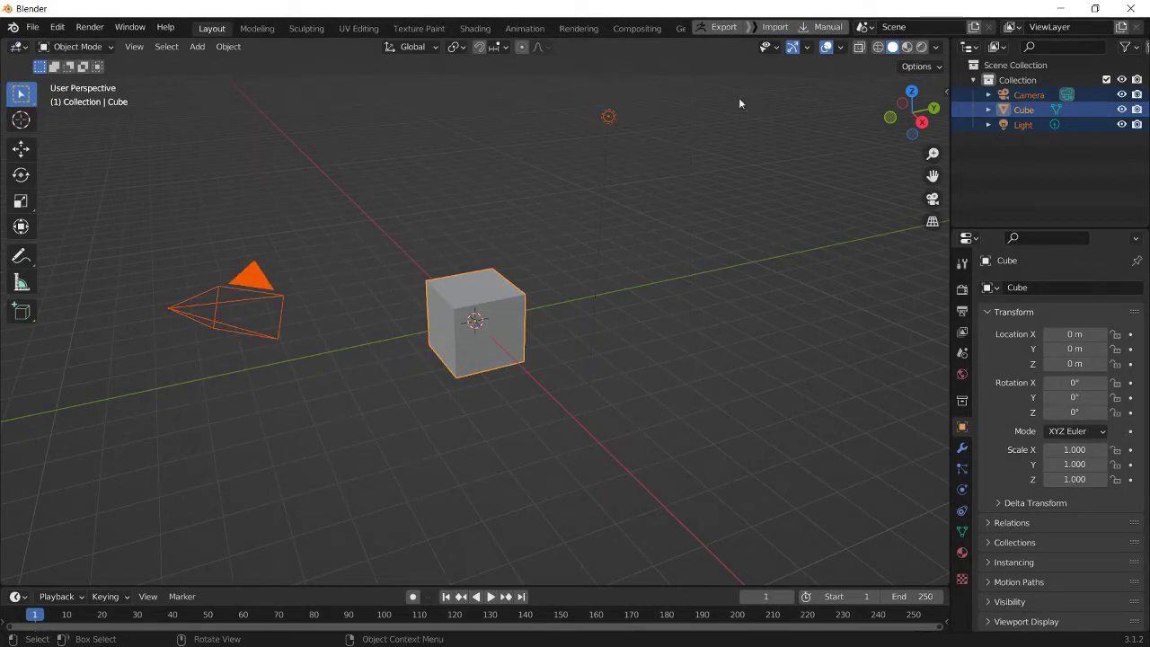
pyautogui.press('Delete')
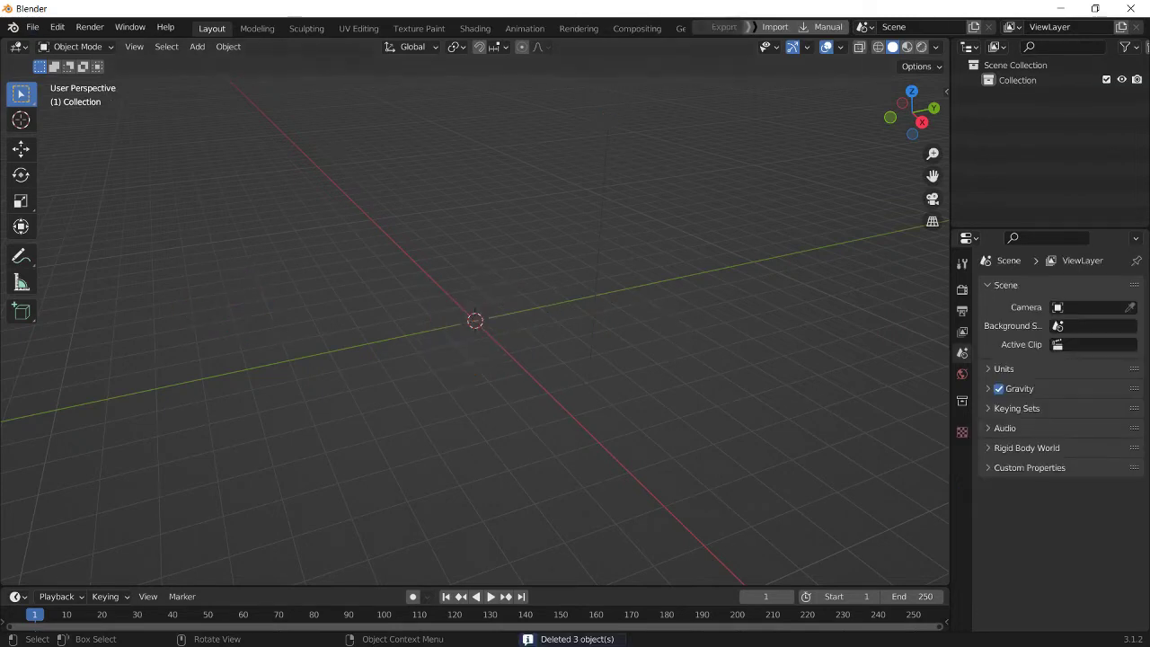
# Import SkeletonBowman1.glb as glTF 2.0 from the Skeleton Bowmen folder in the bookmarked 4. GLB Files location
pyautogui.click(33, 26)
pyautogui.moveTo(82, 233)
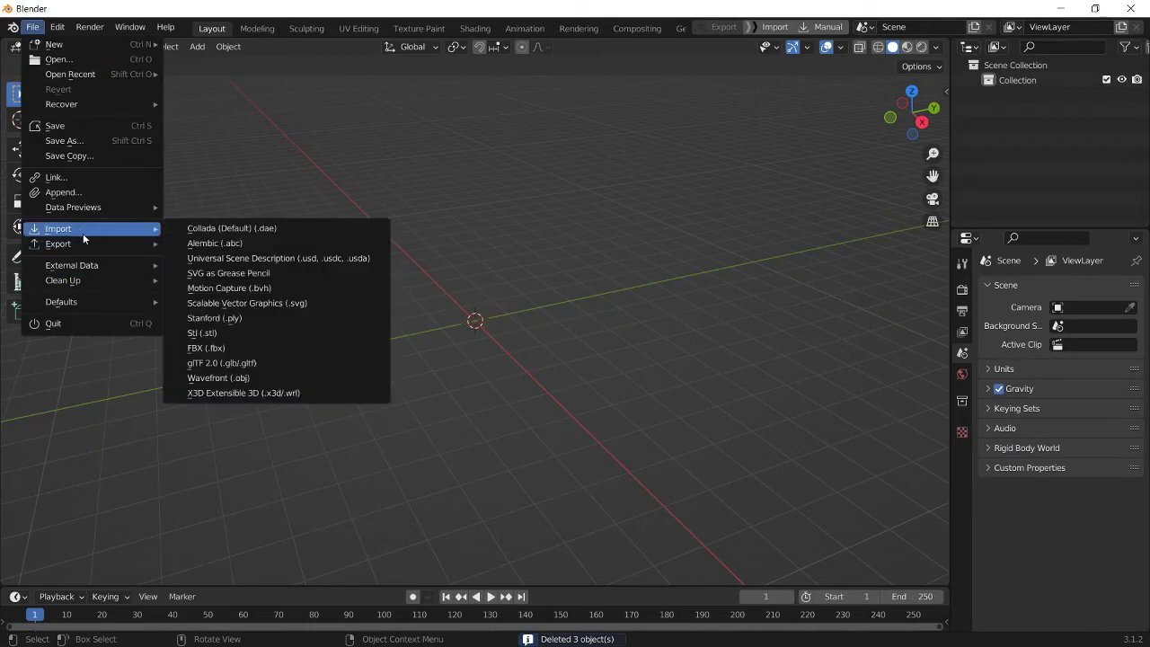
pyautogui.click(254, 364)
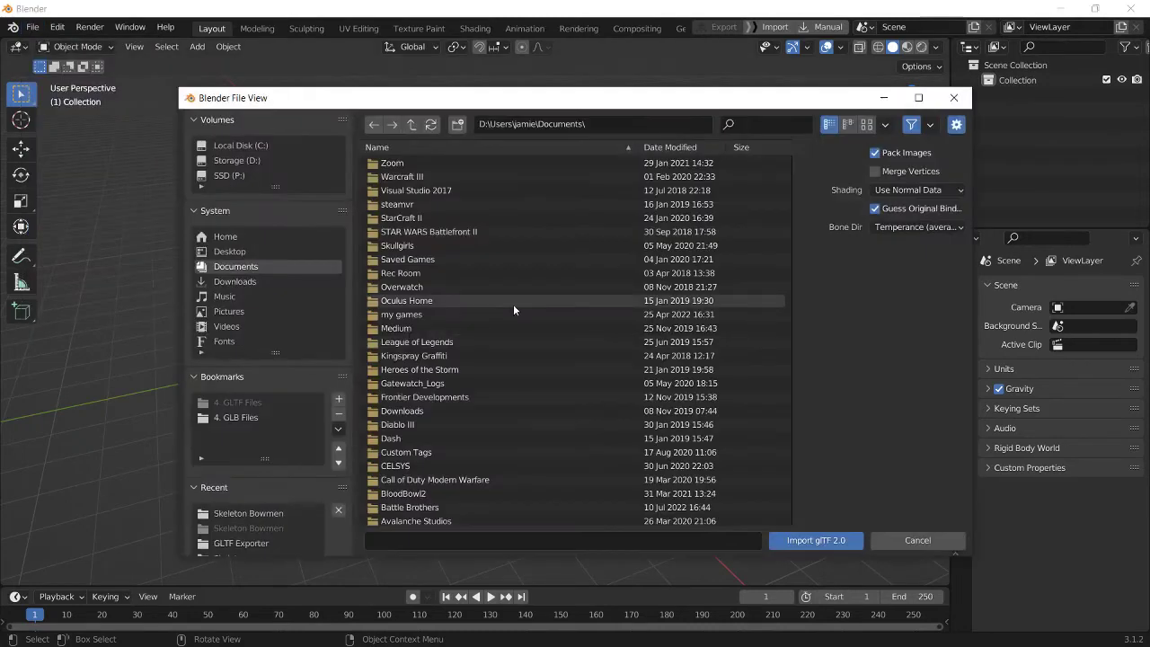
pyautogui.click(237, 416)
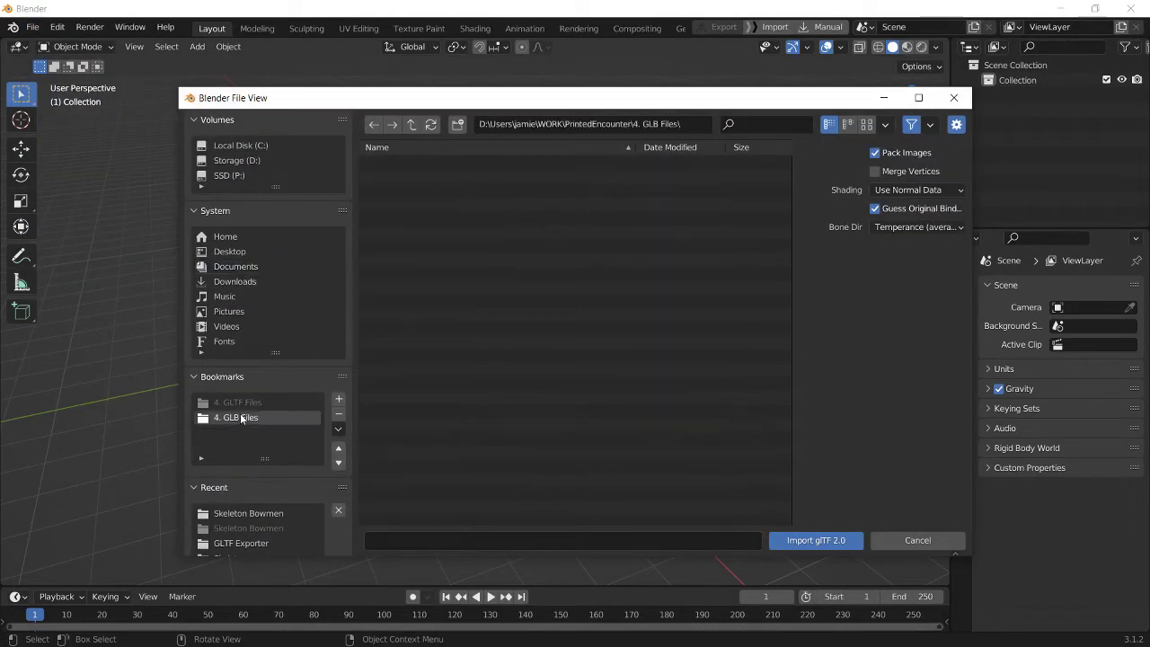
pyautogui.doubleClick(417, 164)
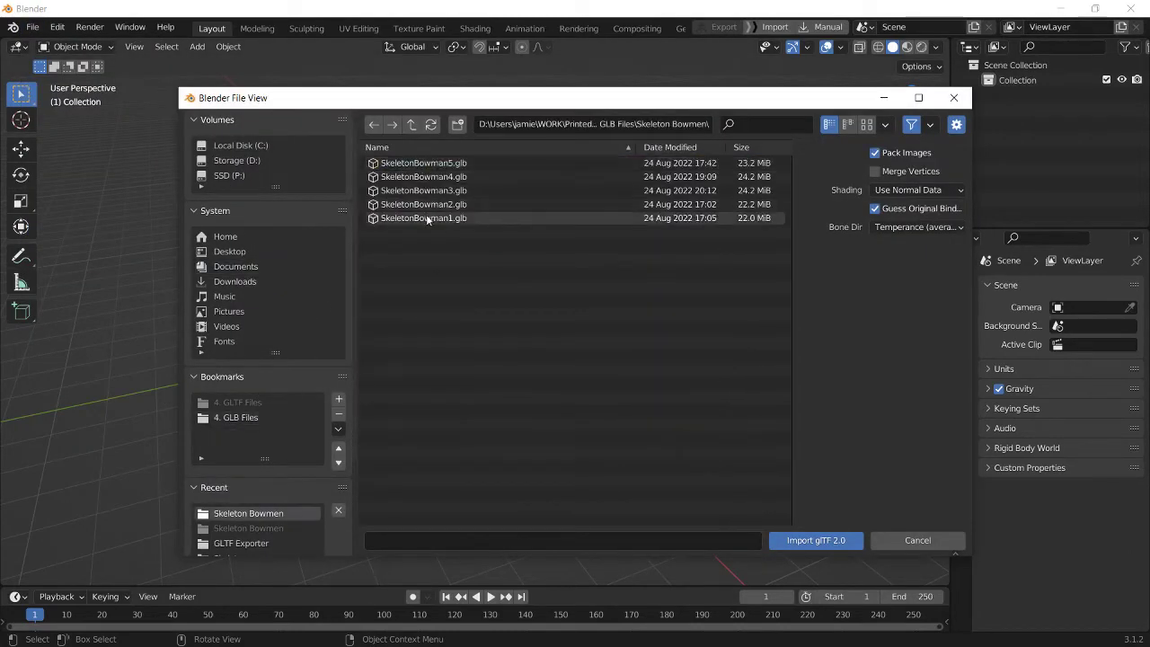
pyautogui.click(422, 218)
pyautogui.click(811, 541)
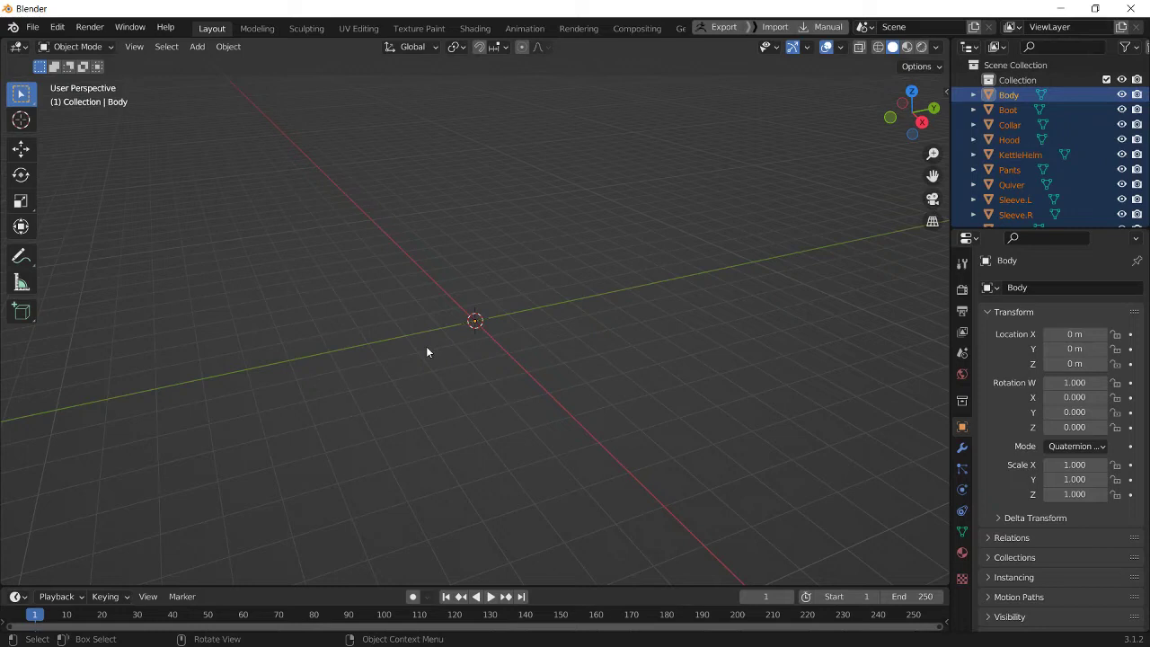
# Show the scene's unit settings, scale all imported bowman parts by 1000, frame the figure and deselect everything
pyautogui.click(962, 354)
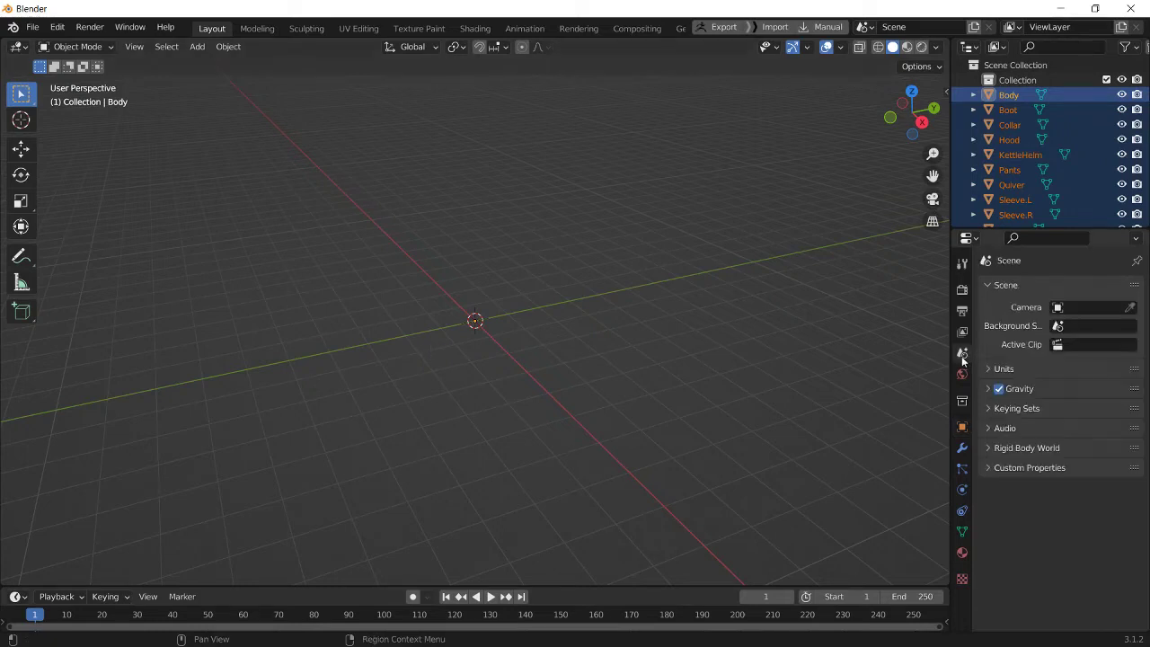
pyautogui.click(999, 368)
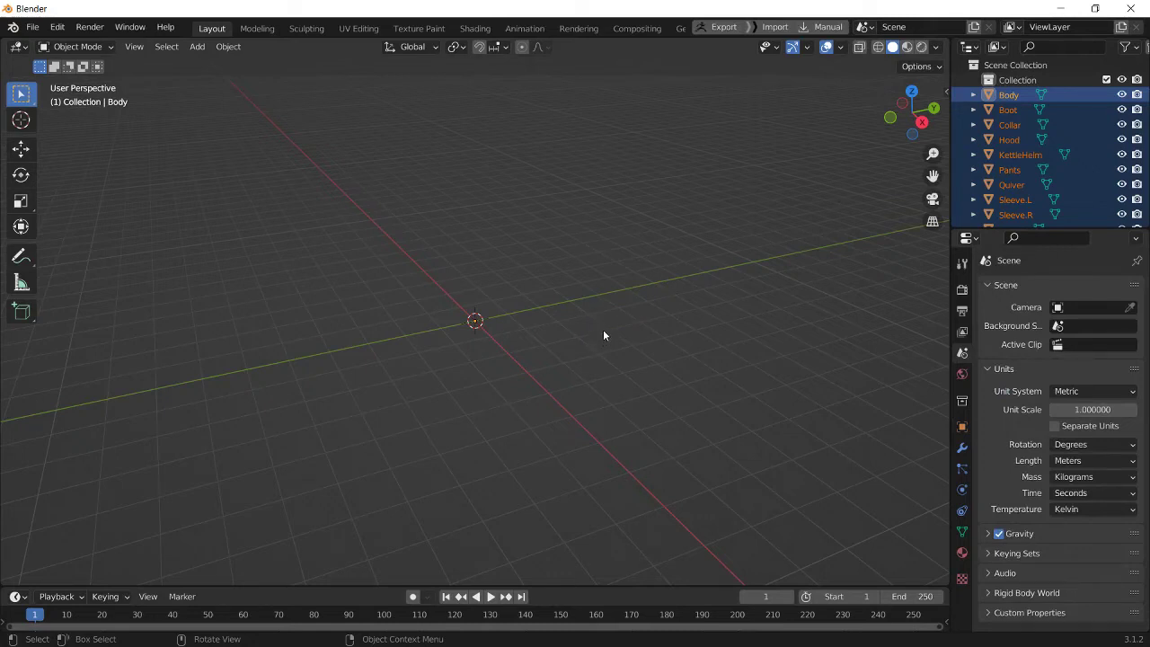
pyautogui.press('s')
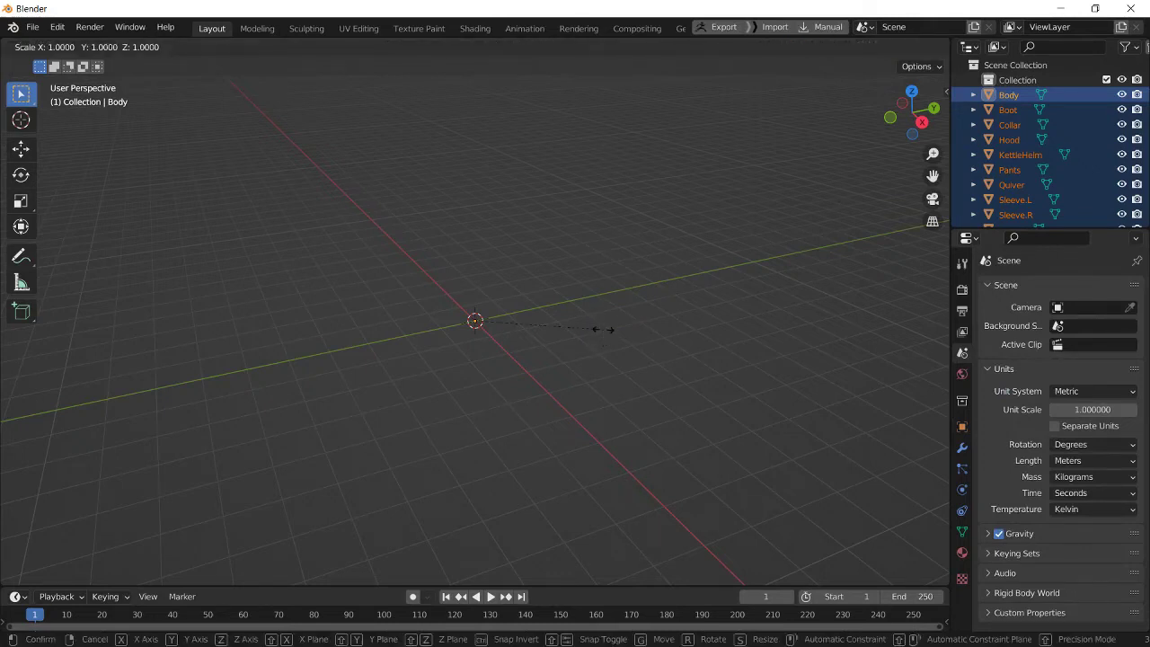
pyautogui.write('1000')
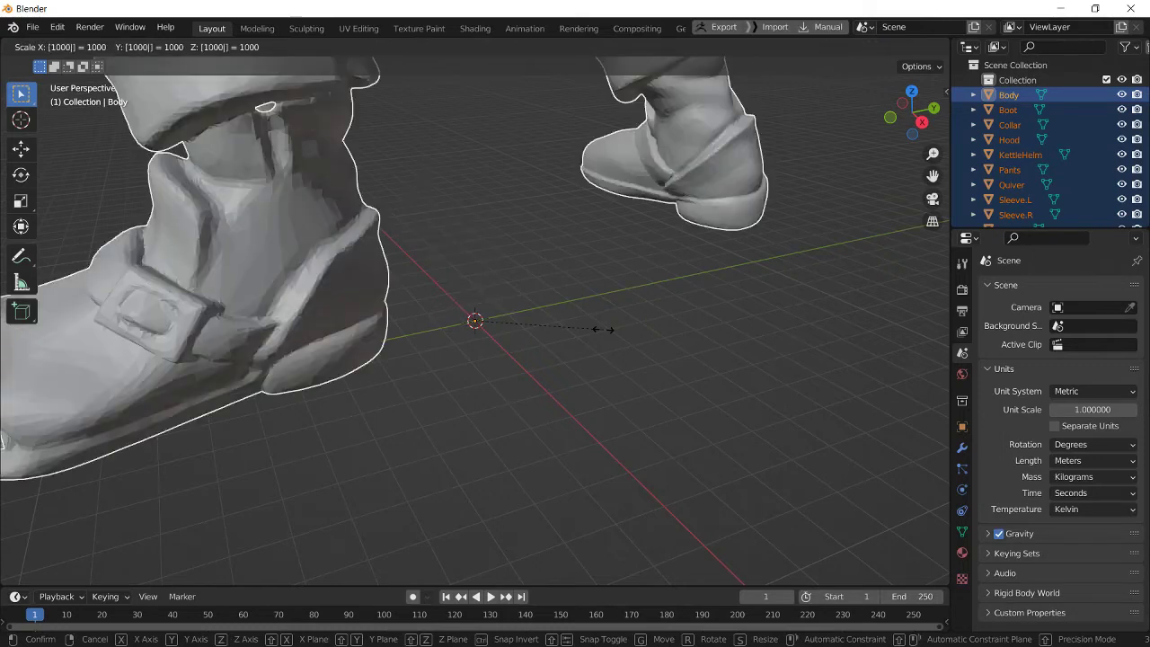
pyautogui.press('Return')
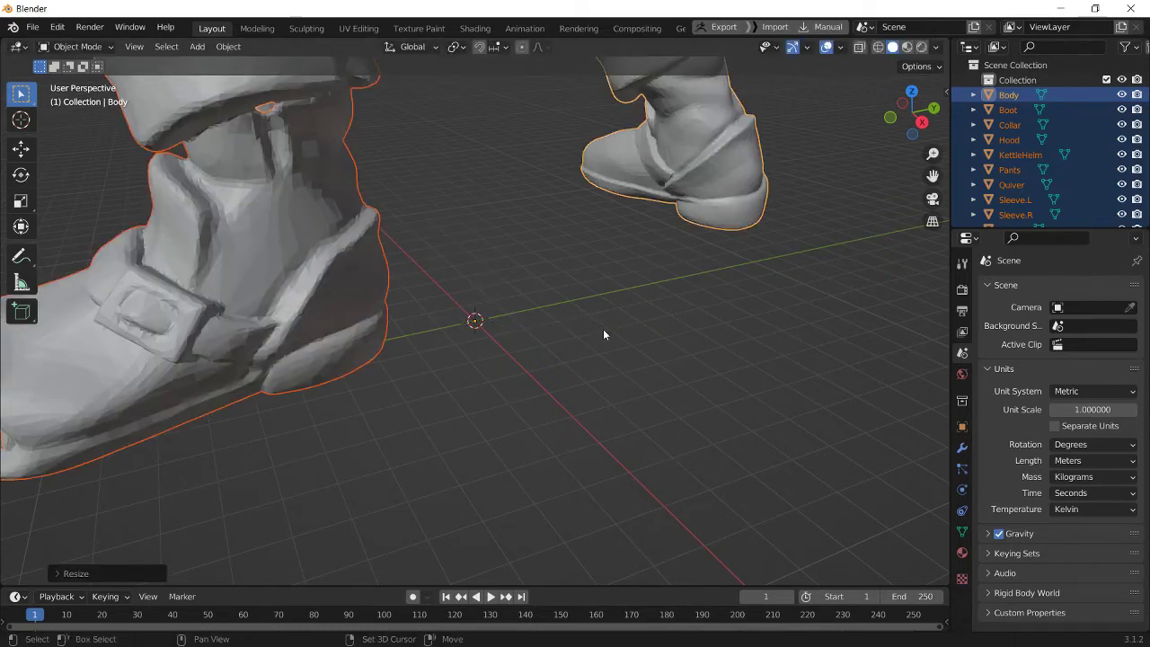
pyautogui.press('KP_Decimal')
pyautogui.rightClick(603, 329)
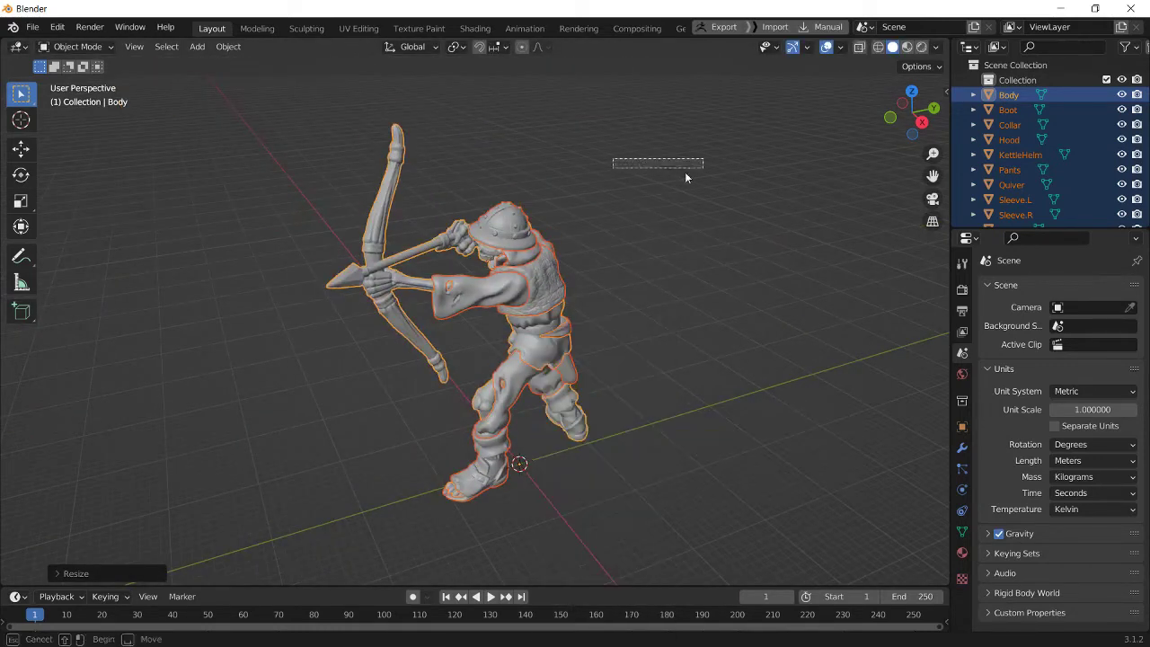
pyautogui.hotkey('alt', 'a')
pyautogui.moveTo(662, 210); pyautogui.dragTo(315, 392, button='middle')
pyautogui.moveTo(314, 434); pyautogui.dragTo(252, 439, button='middle')
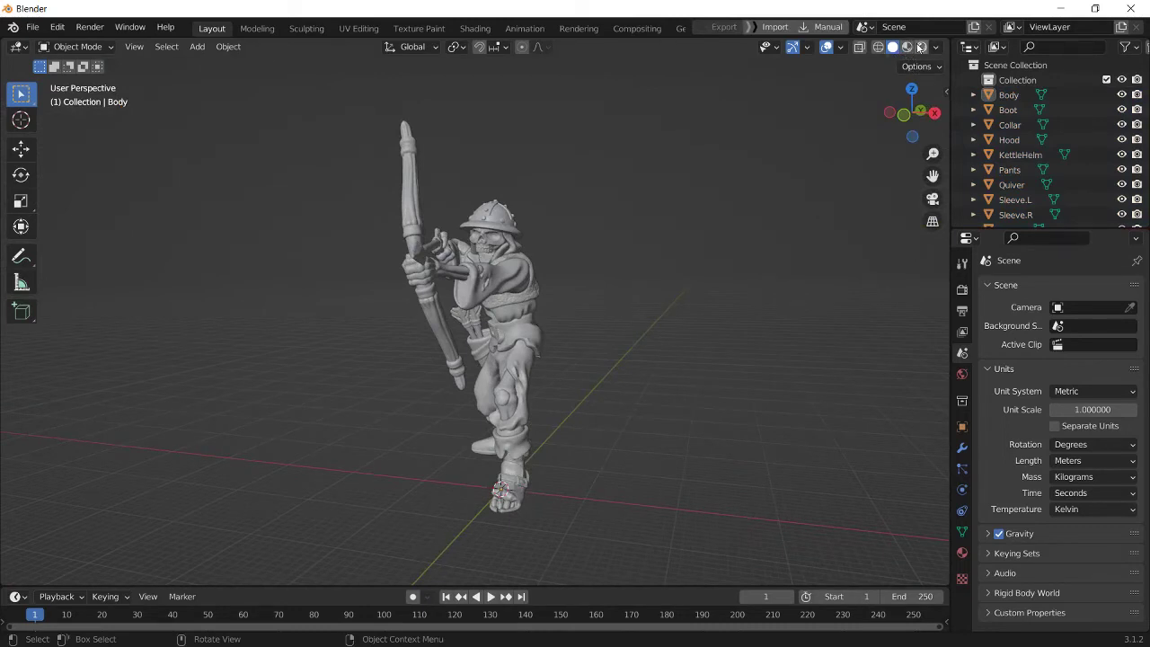
# Display the bowman with Material Preview shading and inspect its textures from several sides
pyautogui.click(906, 48)
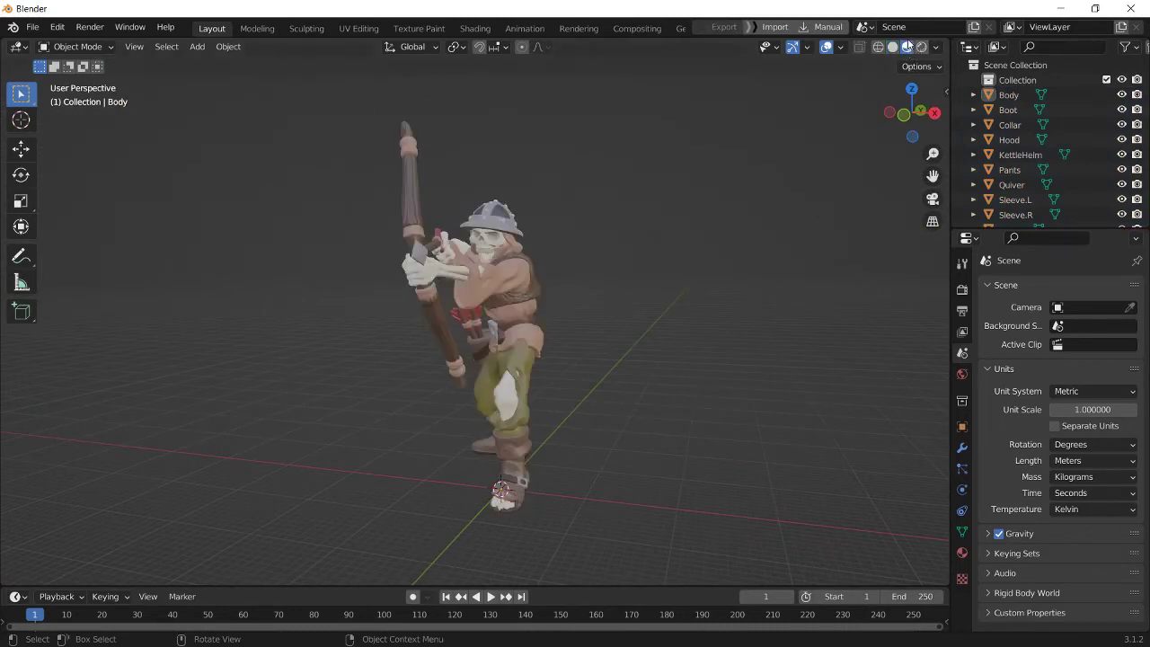
pyautogui.moveTo(680, 380); pyautogui.dragTo(778, 437)
pyautogui.moveTo(778, 437); pyautogui.dragTo(453, 255, button='middle')
pyautogui.scroll(5, 428, 313)
pyautogui.moveTo(758, 443); pyautogui.dragTo(605, 405, button='middle')
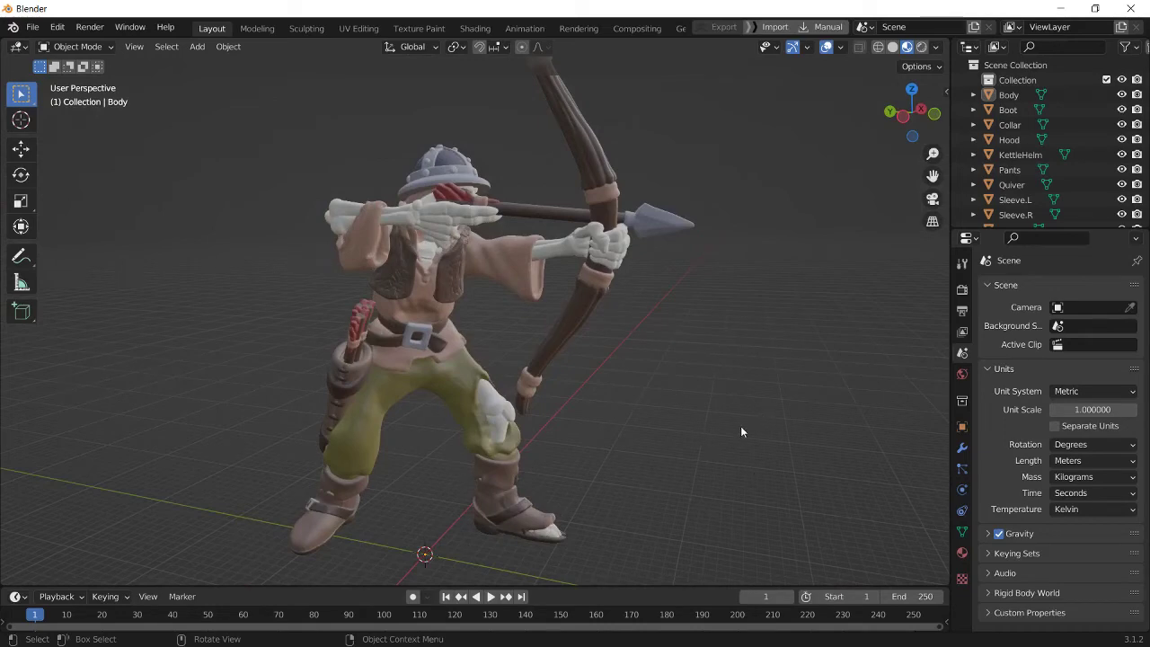
pyautogui.moveTo(740, 432); pyautogui.dragTo(535, 423, button='middle')
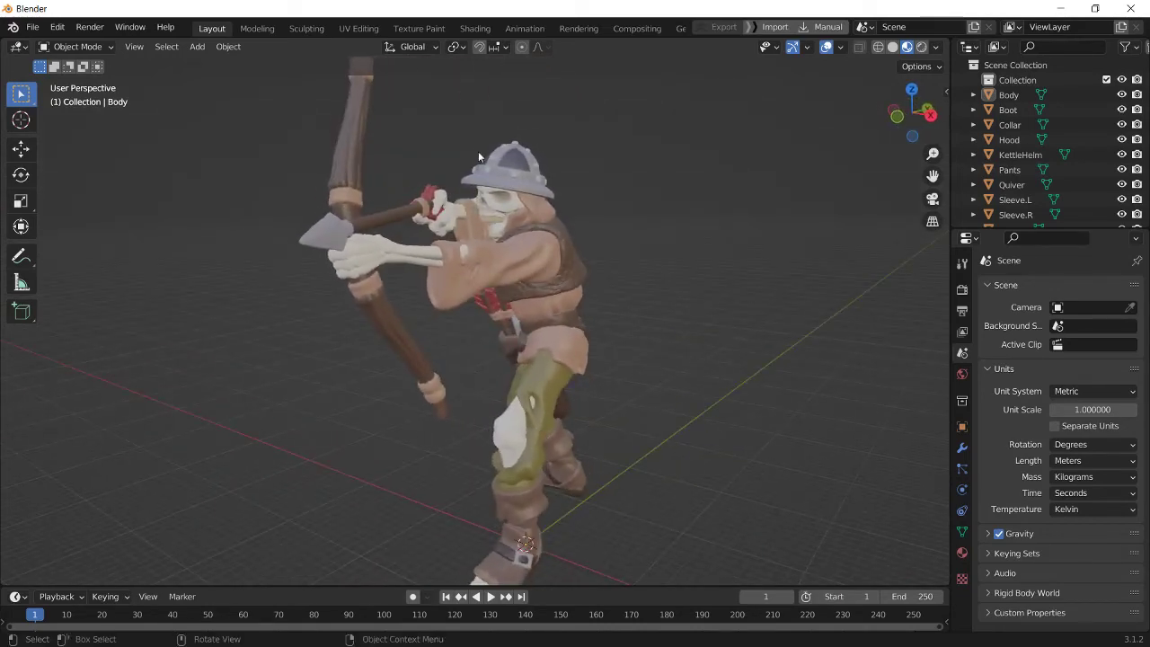
# Hide the bowman's KettleHelm, Hood, Sleeve.L and Sleeve.R parts
pyautogui.click(504, 170)
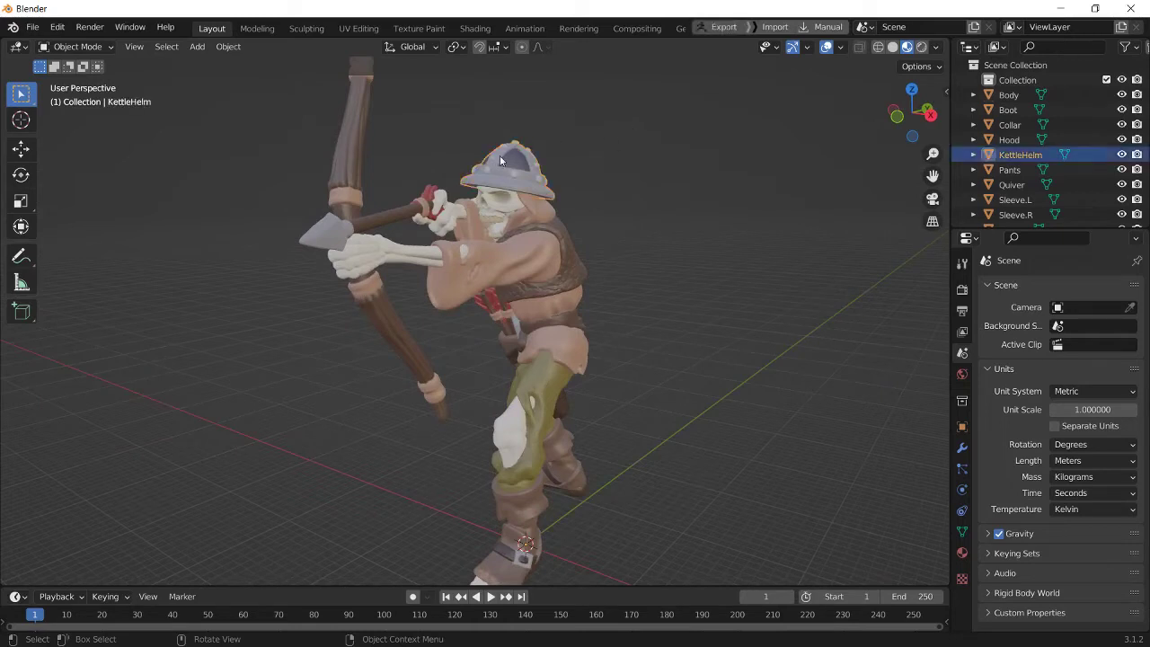
pyautogui.click(1122, 154)
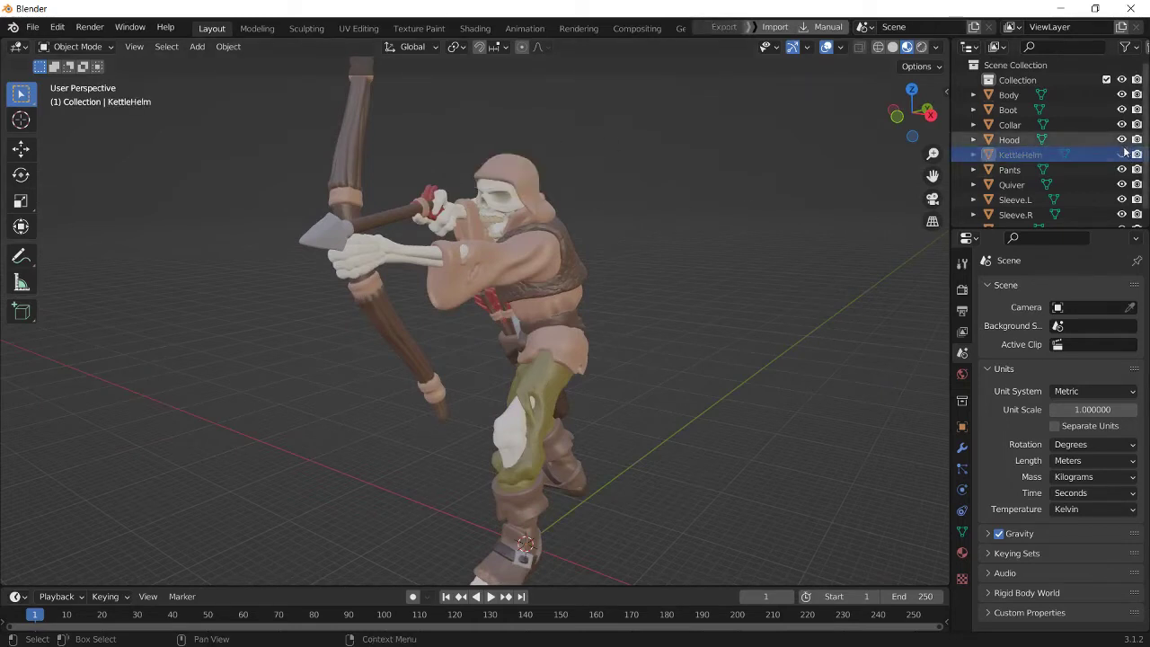
pyautogui.click(1122, 141)
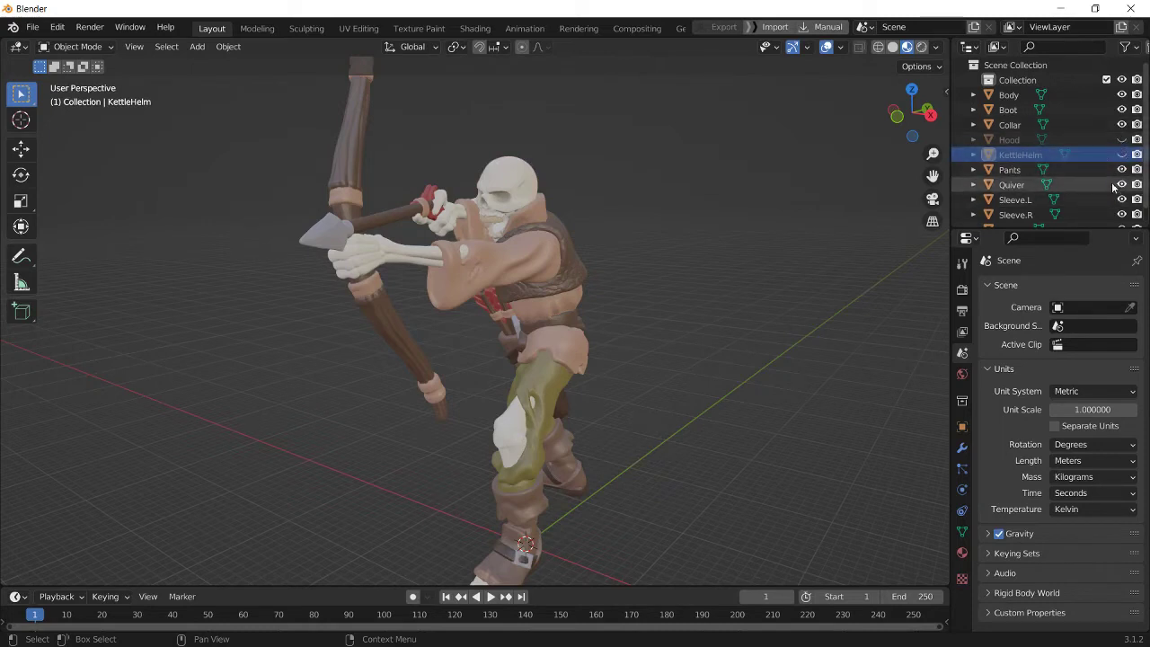
pyautogui.click(1122, 200)
pyautogui.click(1122, 215)
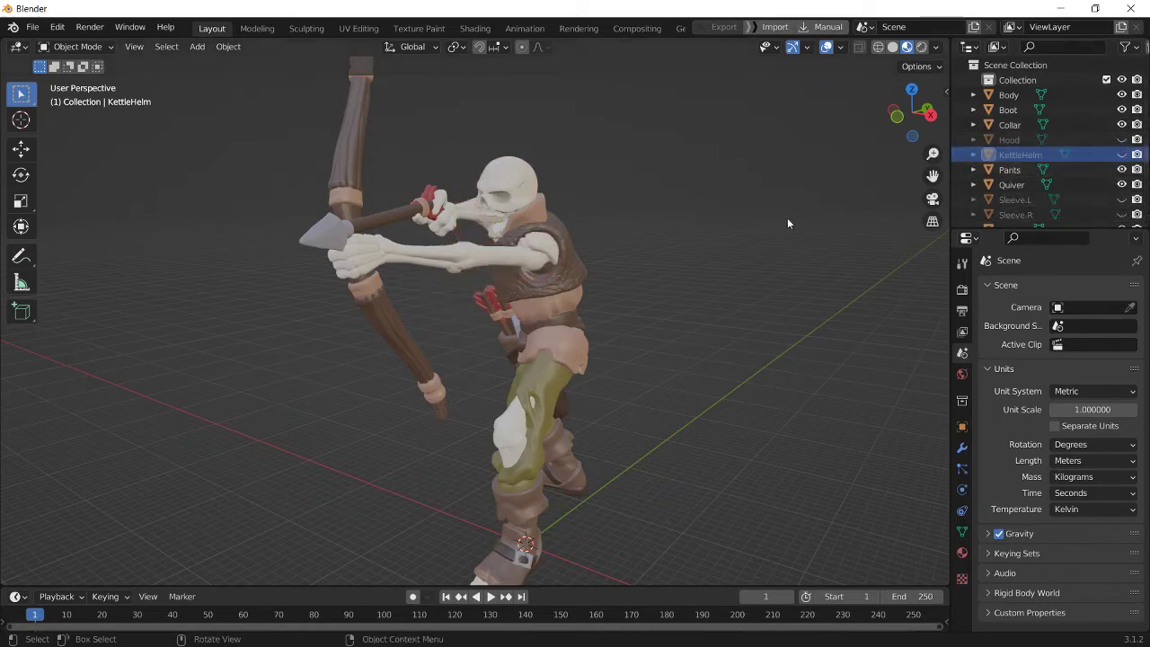
# Hide the Boot part, deselect everything and view the stripped-down bowman from several sides
pyautogui.moveTo(681, 401); pyautogui.dragTo(817, 364, button='middle')
pyautogui.click(509, 505)
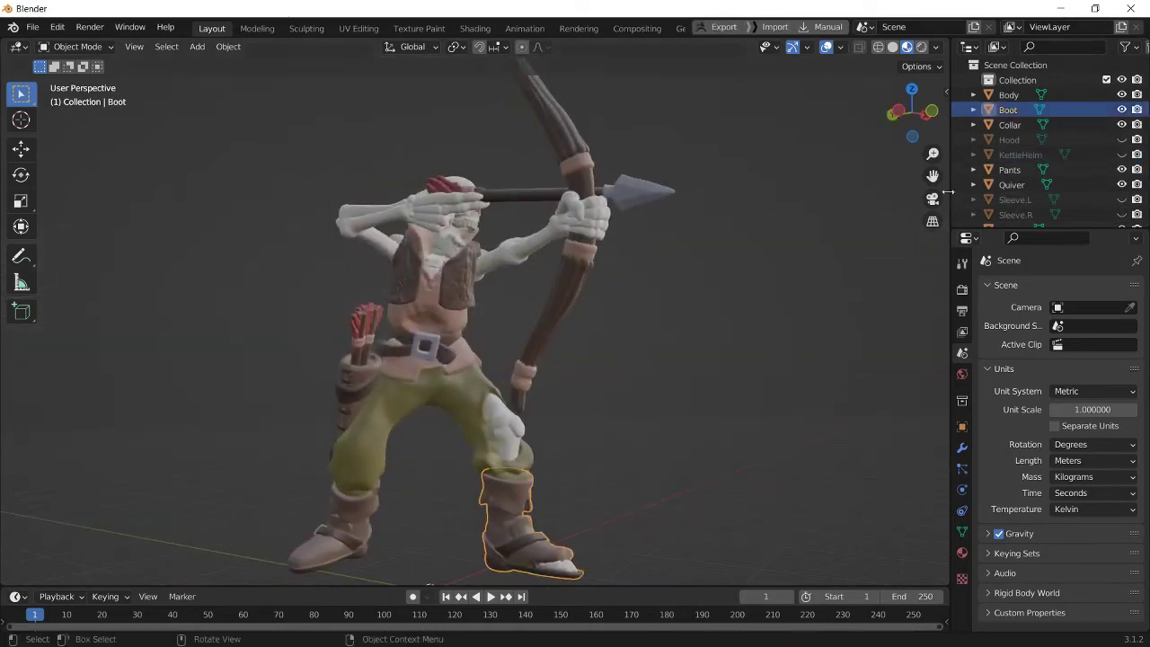
pyautogui.click(1121, 110)
pyautogui.click(494, 415)
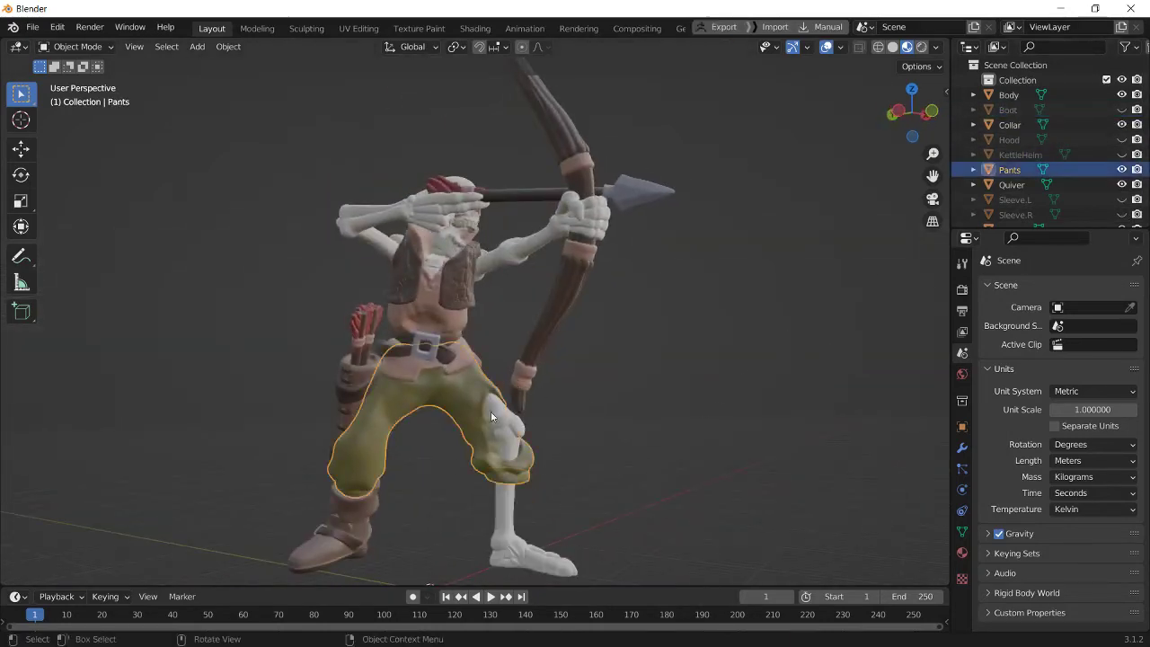
pyautogui.moveTo(494, 415); pyautogui.dragTo(660, 284, button='middle')
pyautogui.click(660, 284)
pyautogui.moveTo(787, 287); pyautogui.dragTo(690, 509, button='middle')
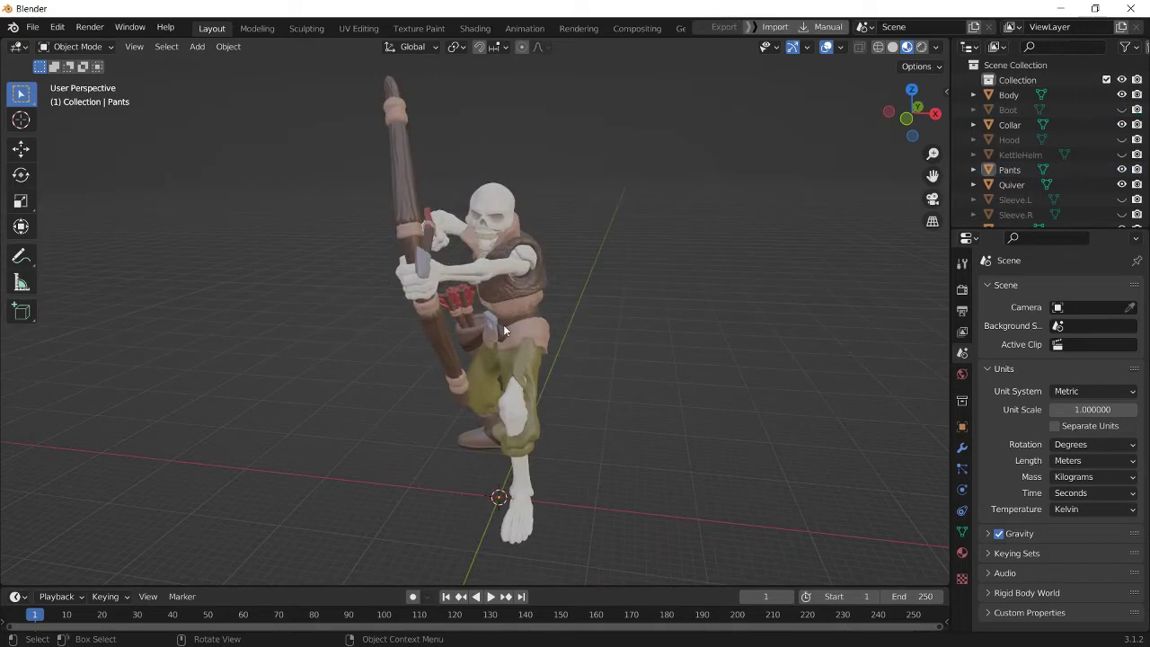
# Select all visible bowman parts and set up an STL export limited to the selection
pyautogui.press('a')
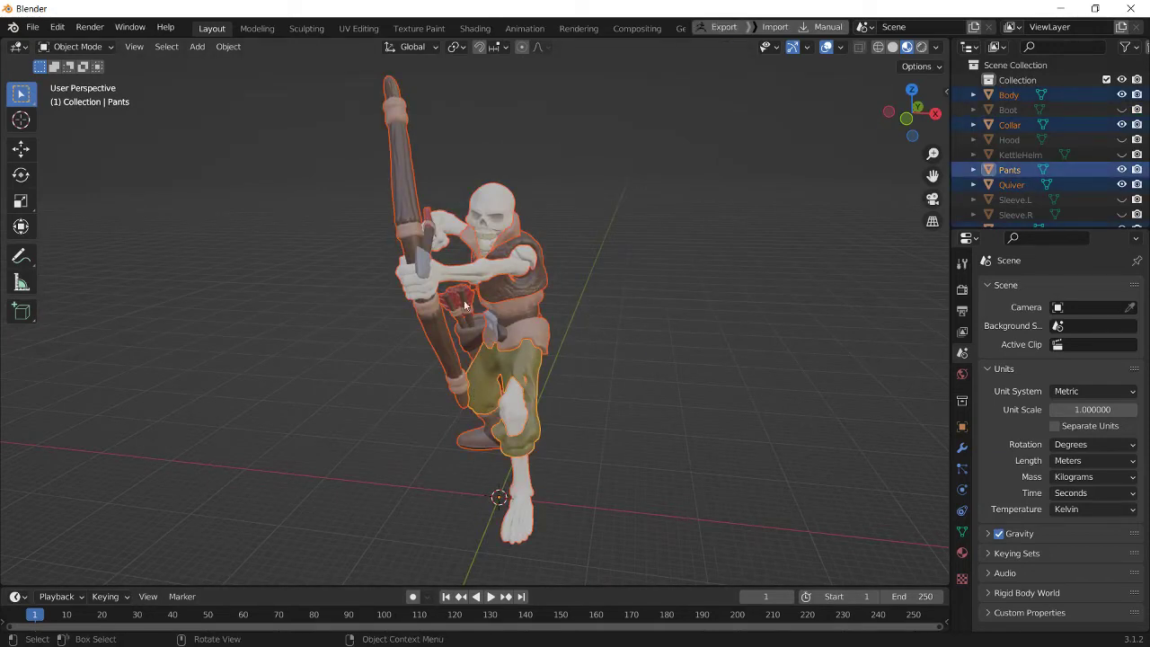
pyautogui.click(33, 27)
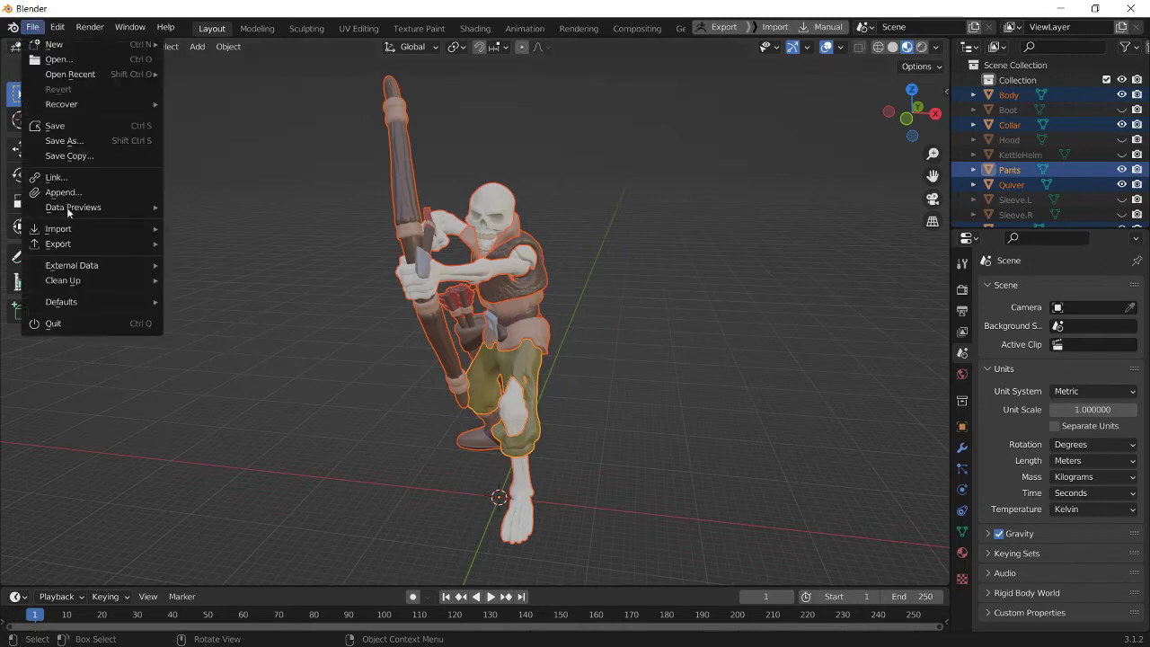
pyautogui.moveTo(86, 249)
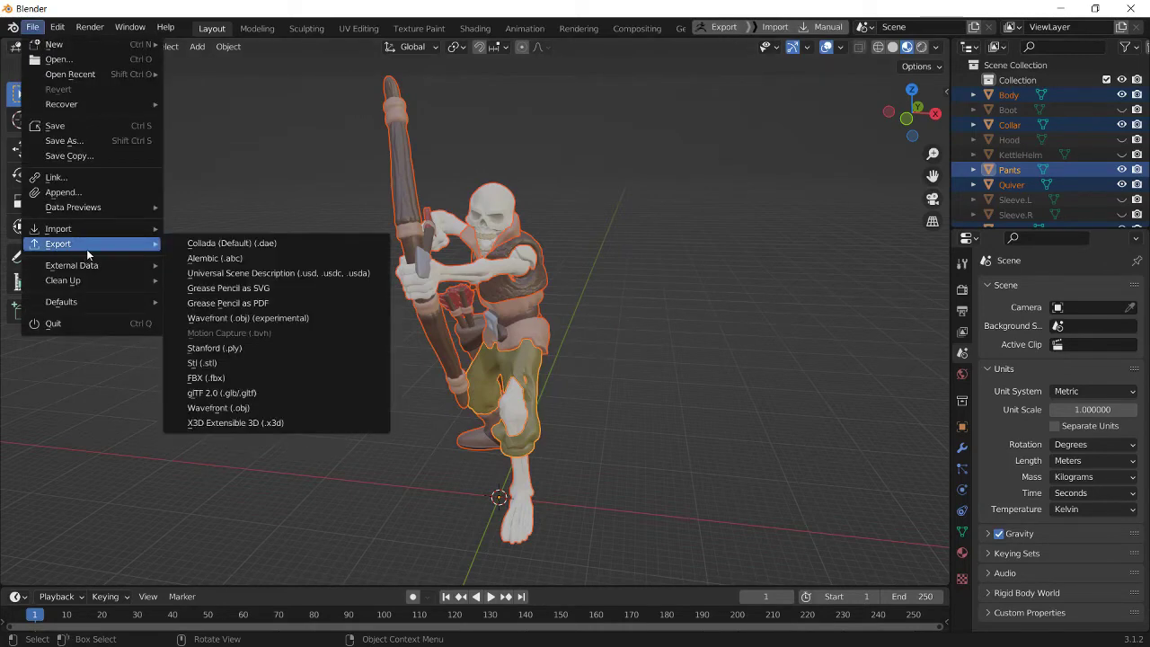
pyautogui.click(233, 364)
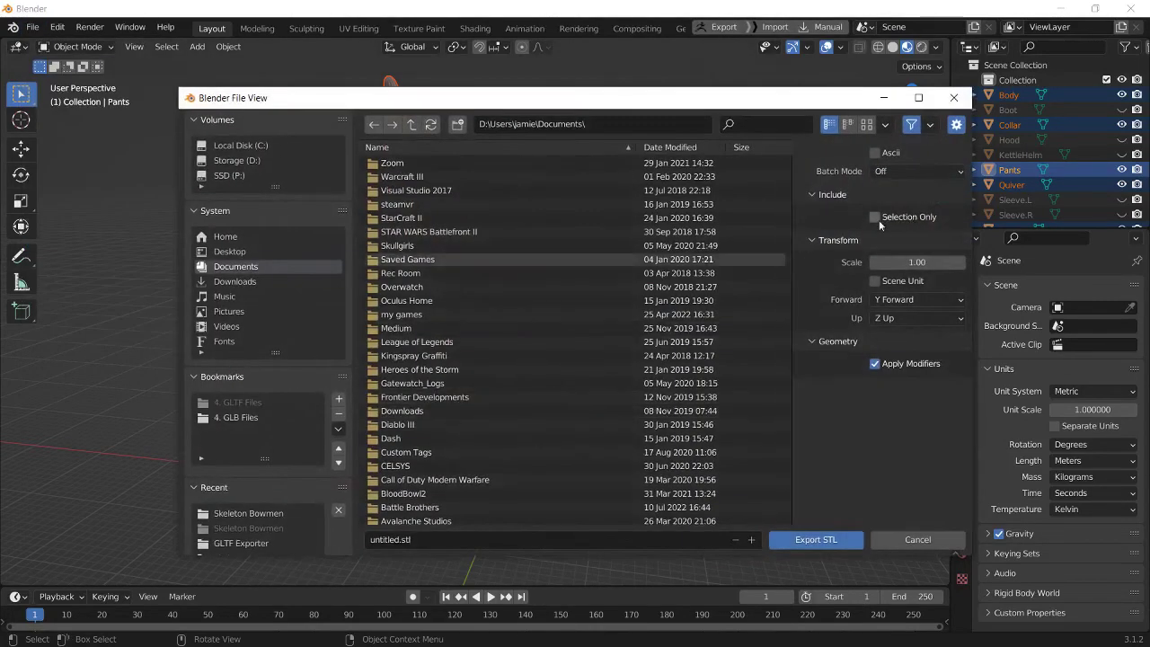
pyautogui.click(876, 218)
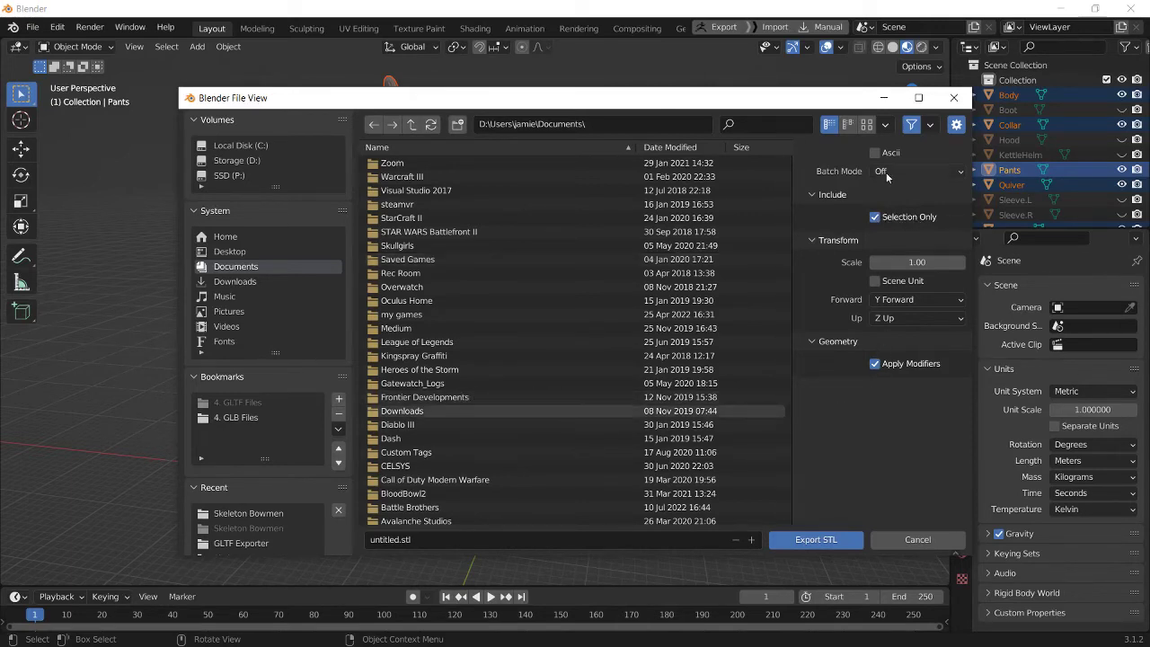
# Export the STL as SkeletonBowman1a into the Skeleton Bowmen folder of the bookmarked 4. GLB Files location
pyautogui.click(244, 417)
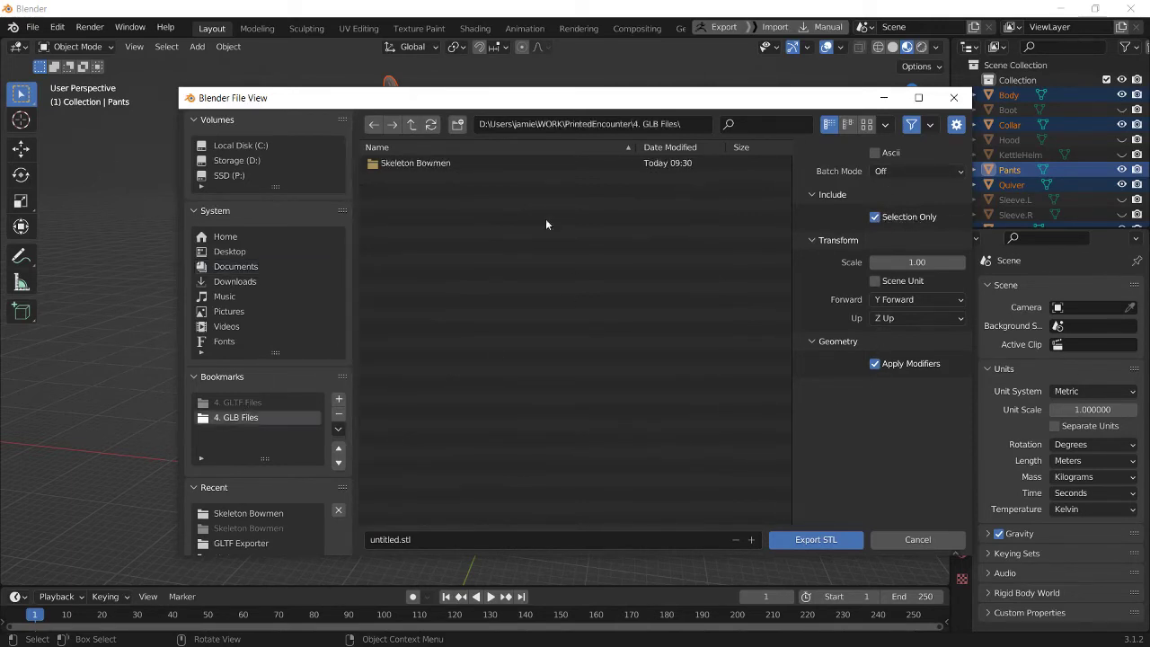
pyautogui.doubleClick(511, 165)
pyautogui.click(397, 539)
pyautogui.click(392, 539)
pyautogui.doubleClick(392, 539)
pyautogui.write('Ske')
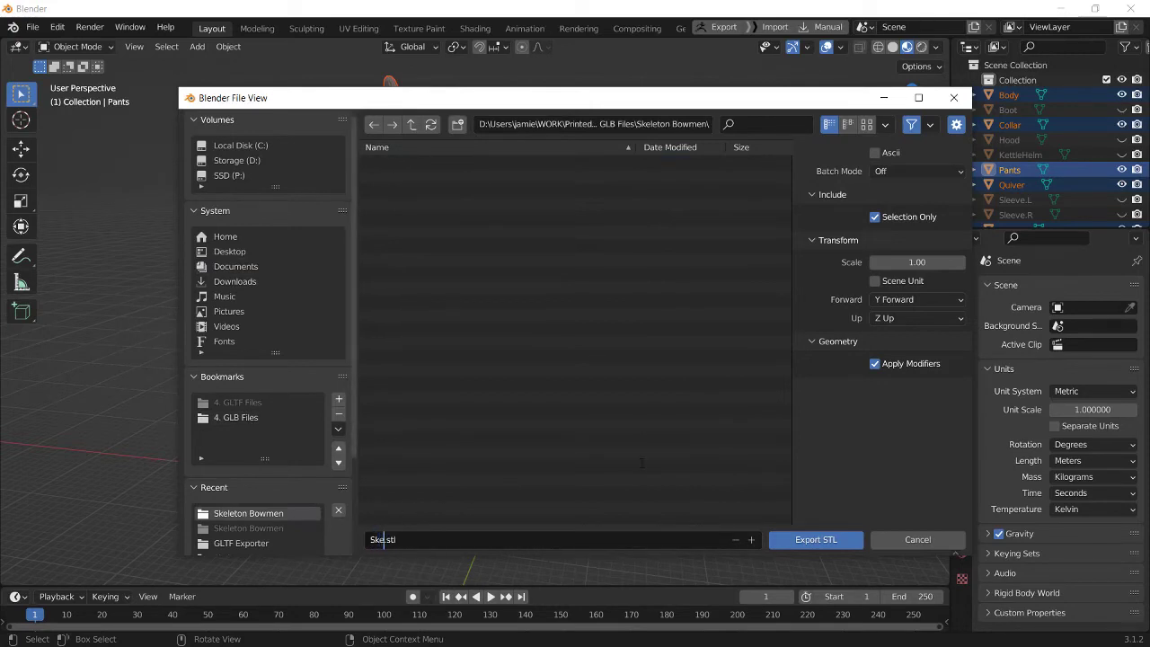
pyautogui.write('letonBowman1a')
pyautogui.click(835, 539)
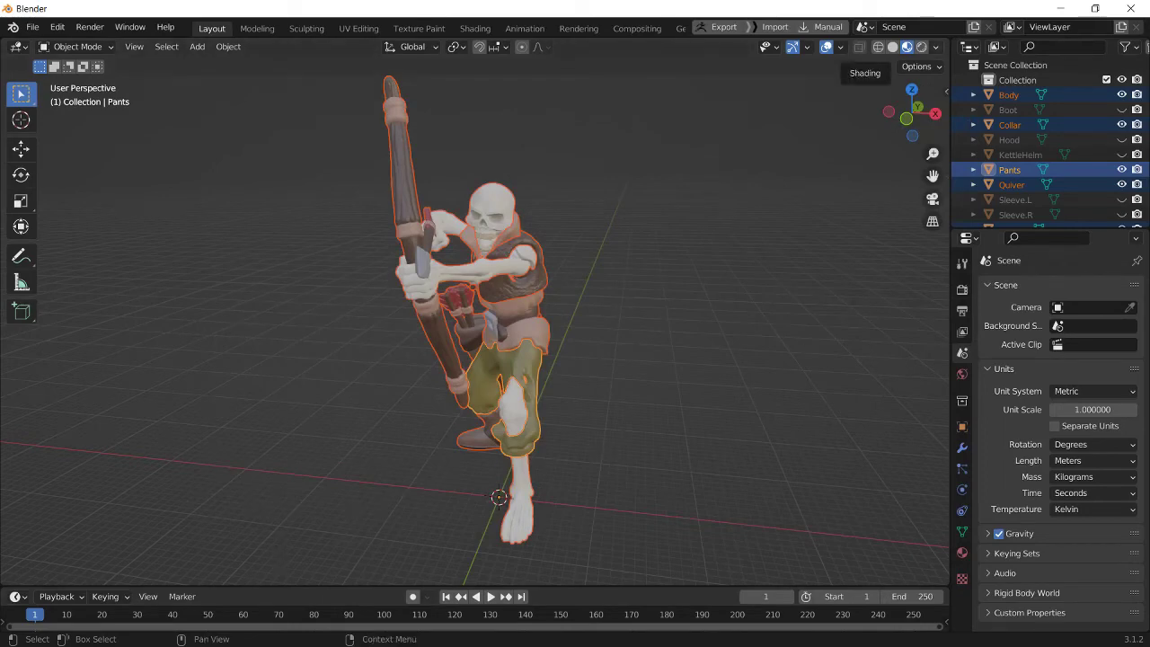
# Open the SkeletonBowman1a STL file from the Skeleton Bowmen folder in CHITUBOX and inspect the model
pyautogui.hotkey('alt', 'Tab')
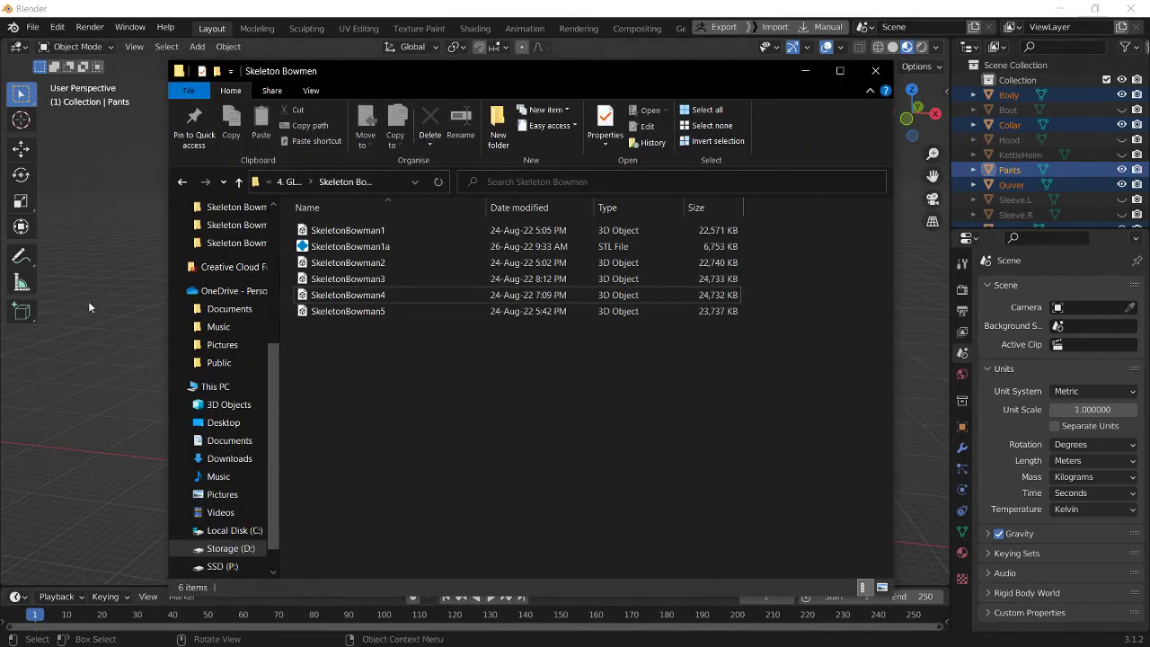
pyautogui.doubleClick(390, 246)
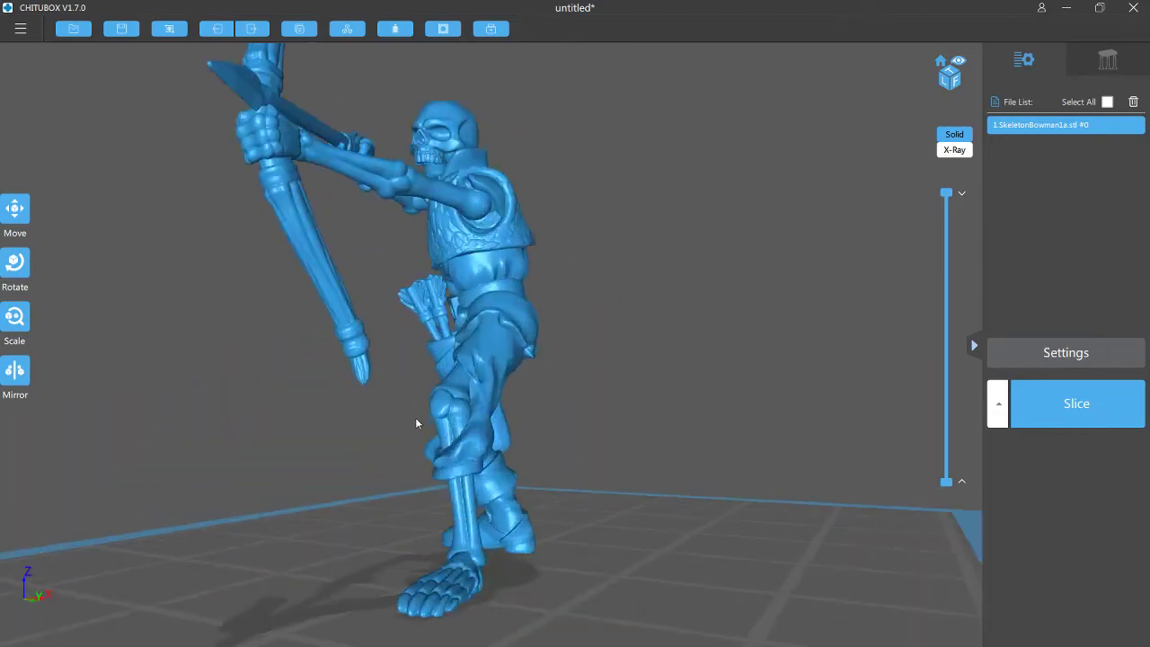
pyautogui.moveTo(415, 423); pyautogui.dragTo(617, 275, button='right')
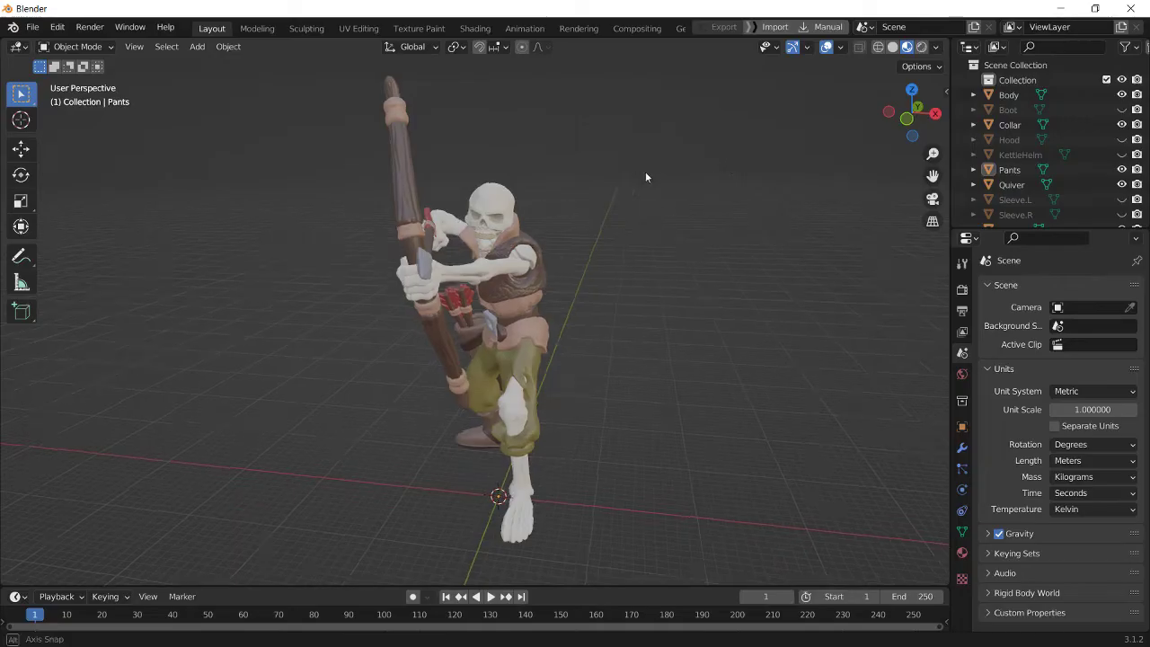
# Switch back to Blender, look at the Remesh options in the Sculpting workspace and return to the Layout workspace
pyautogui.moveTo(645, 171); pyautogui.dragTo(706, 159, button='middle')
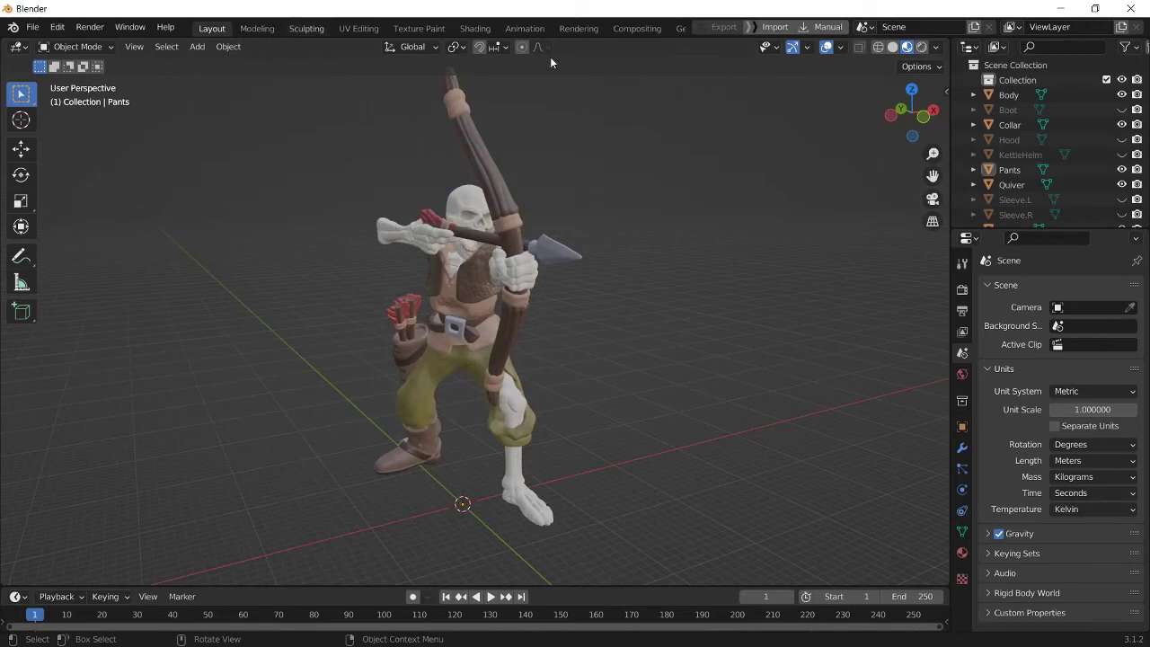
pyautogui.click(306, 29)
pyautogui.click(918, 67)
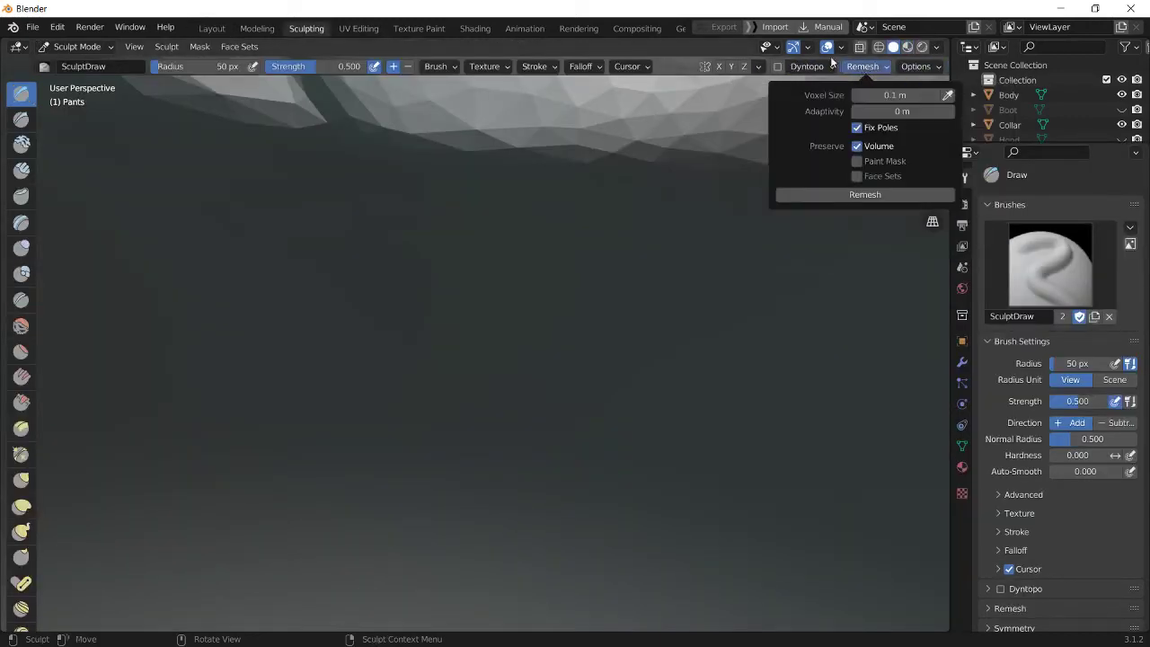
pyautogui.moveTo(861, 69)
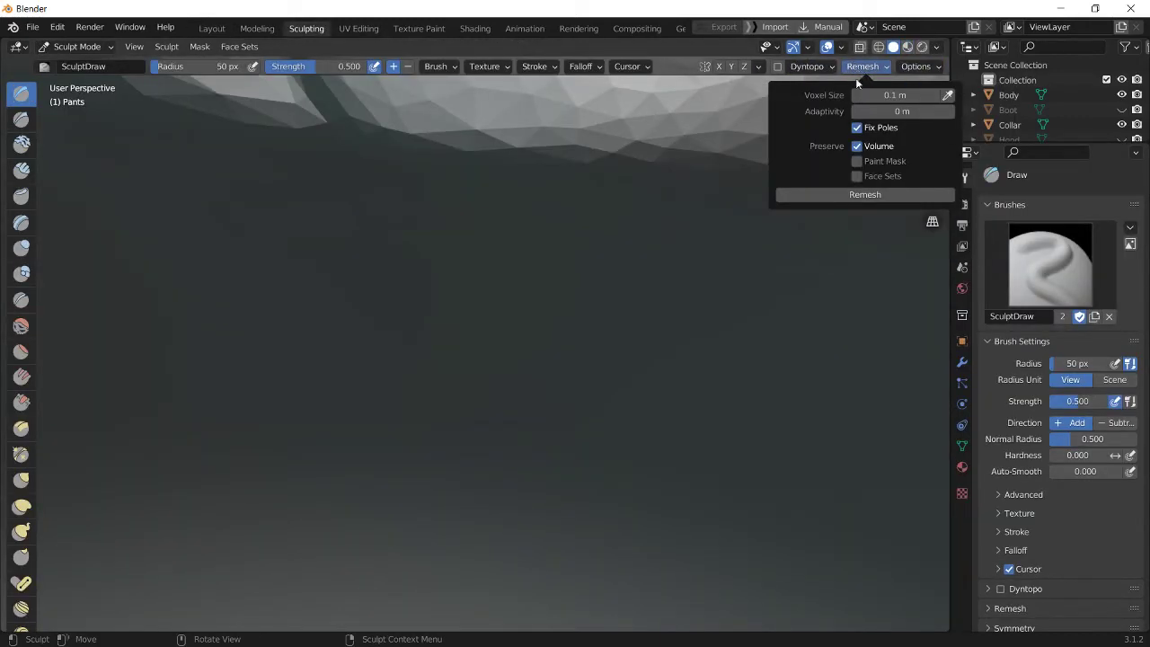
pyautogui.click(863, 196)
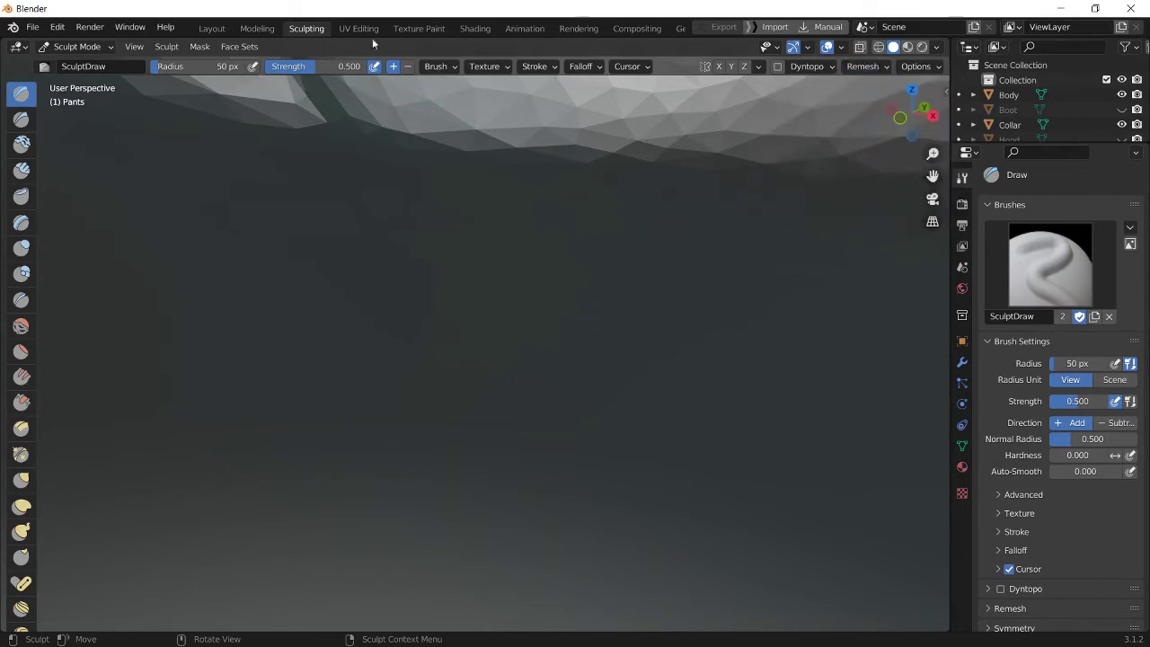
pyautogui.click(212, 27)
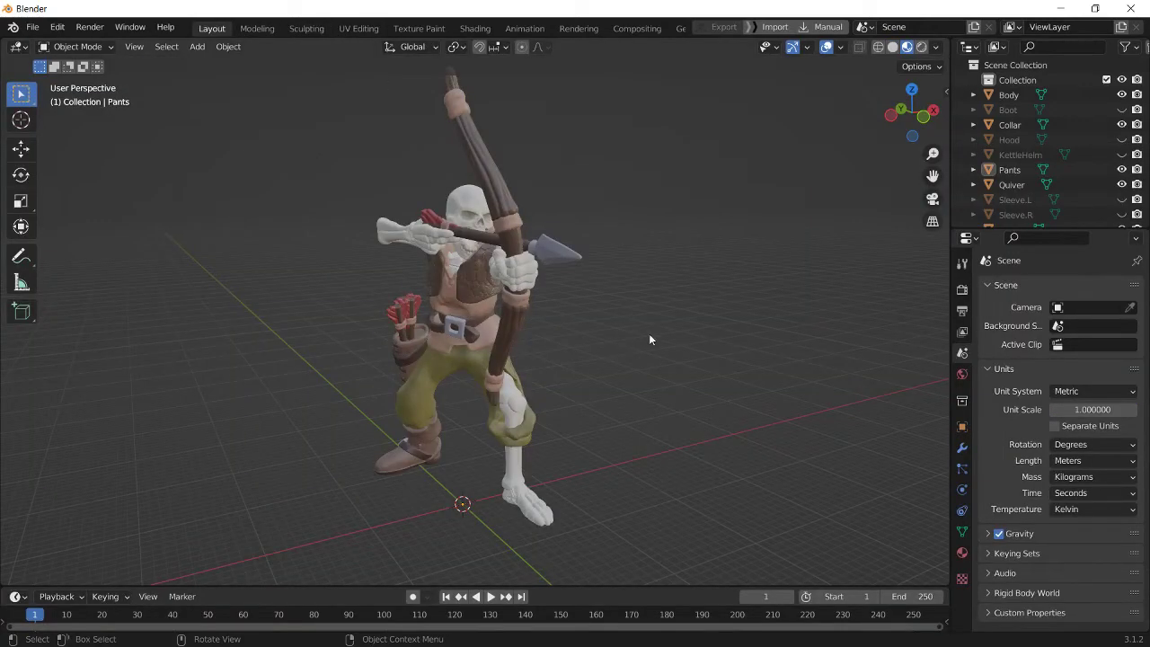
# Join all visible bowman parts into one object and select the joined figure
pyautogui.press('a')
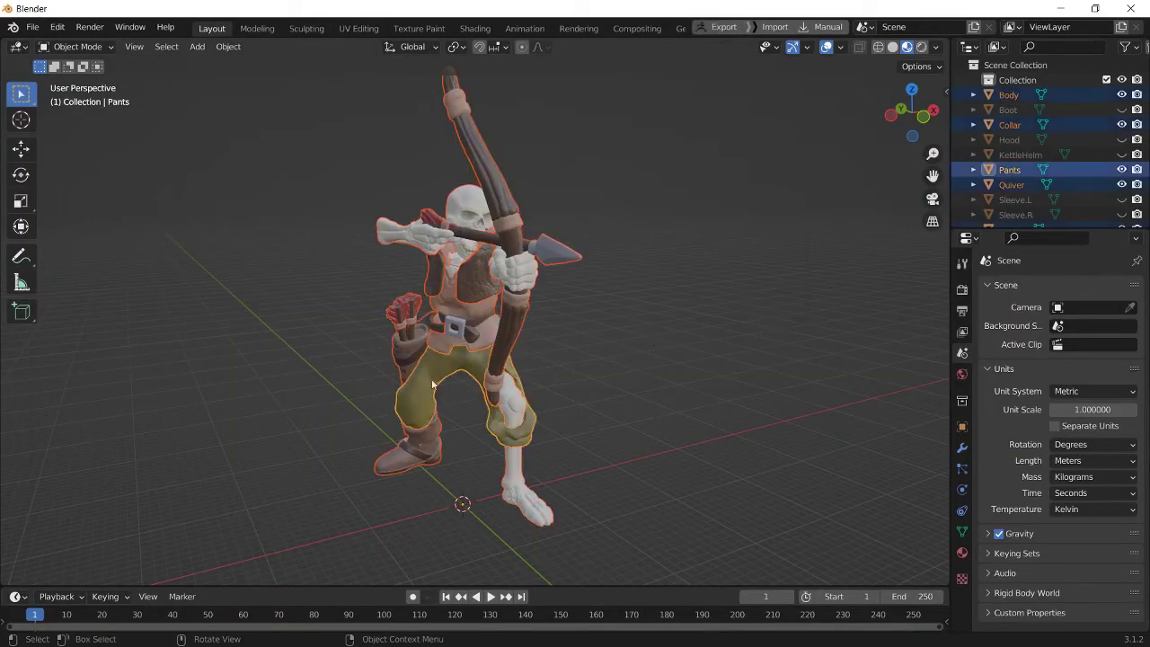
pyautogui.hotkey('ctrl', 'j')
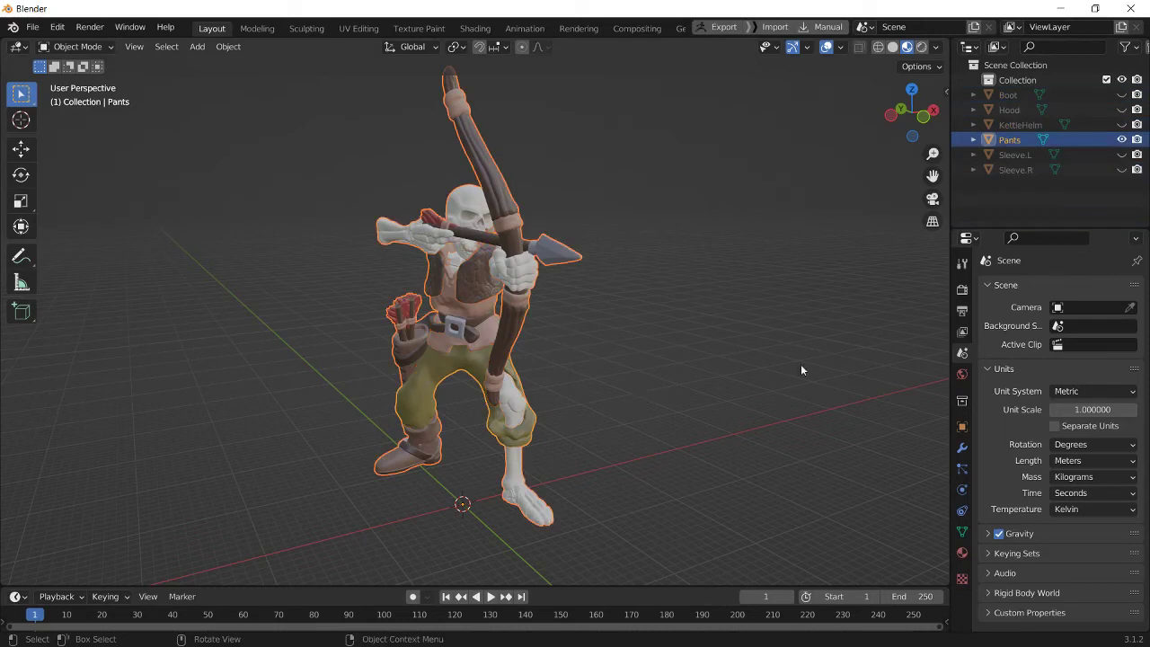
pyautogui.click(675, 367)
pyautogui.click(479, 300)
# Visit the Sculpting workspace with the joined bowman, return to Layout and examine the figure from several sides
pyautogui.click(305, 28)
pyautogui.click(864, 66)
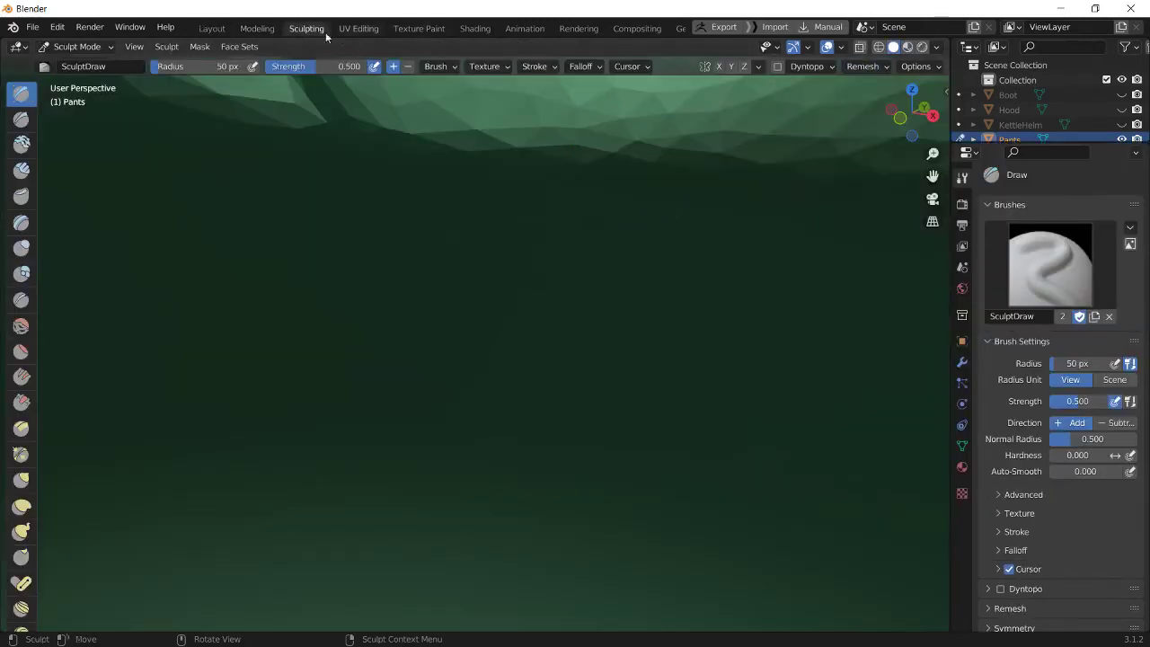
pyautogui.click(257, 29)
pyautogui.click(211, 28)
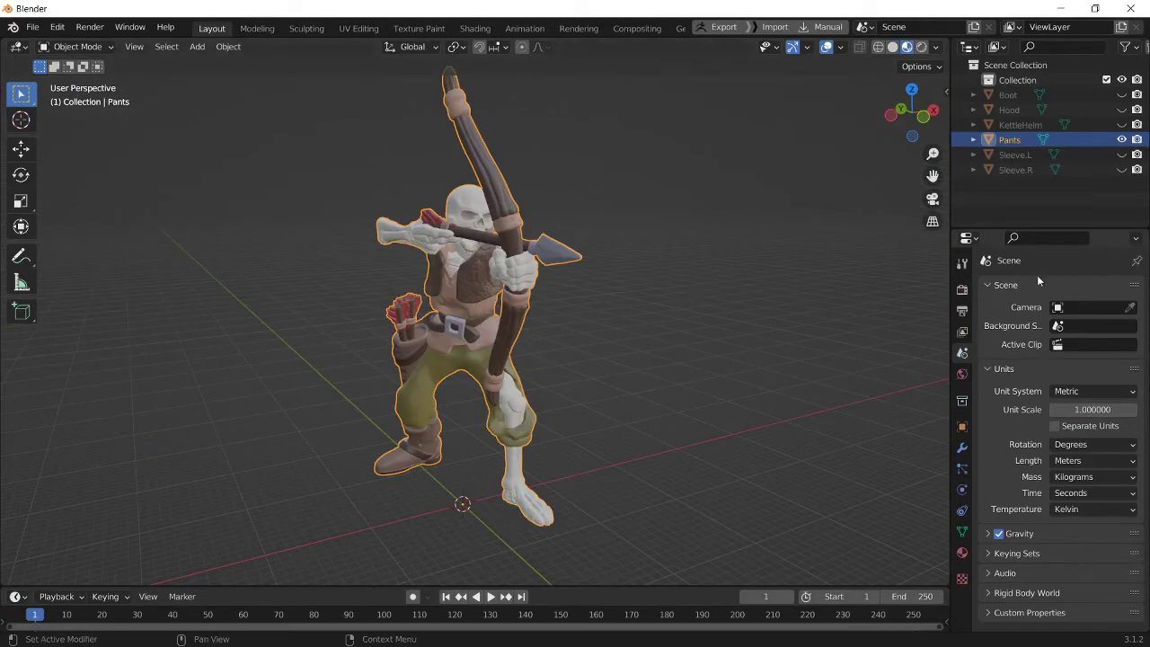
pyautogui.moveTo(666, 392); pyautogui.dragTo(599, 434)
pyautogui.moveTo(705, 373); pyautogui.dragTo(538, 305, button='middle')
pyautogui.moveTo(570, 268); pyautogui.dragTo(772, 341, button='middle')
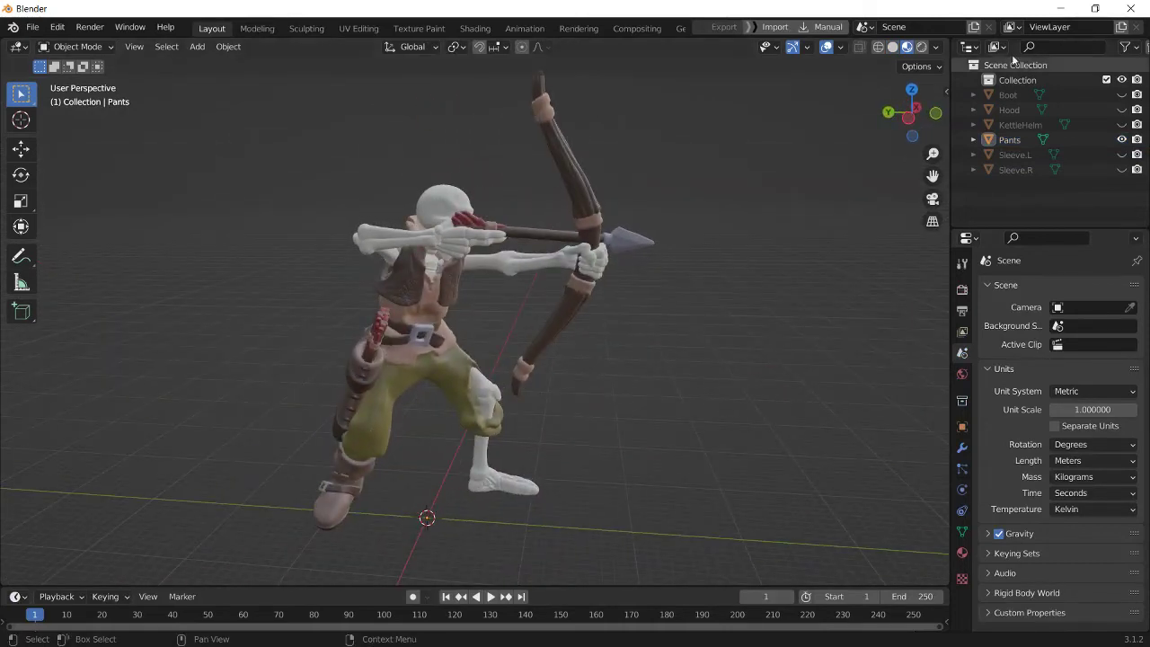
# Close Blender without saving and delete the SkeletonBowman1a STL file from the Skeleton Bowmen folder
pyautogui.click(1132, 9)
pyautogui.click(606, 359)
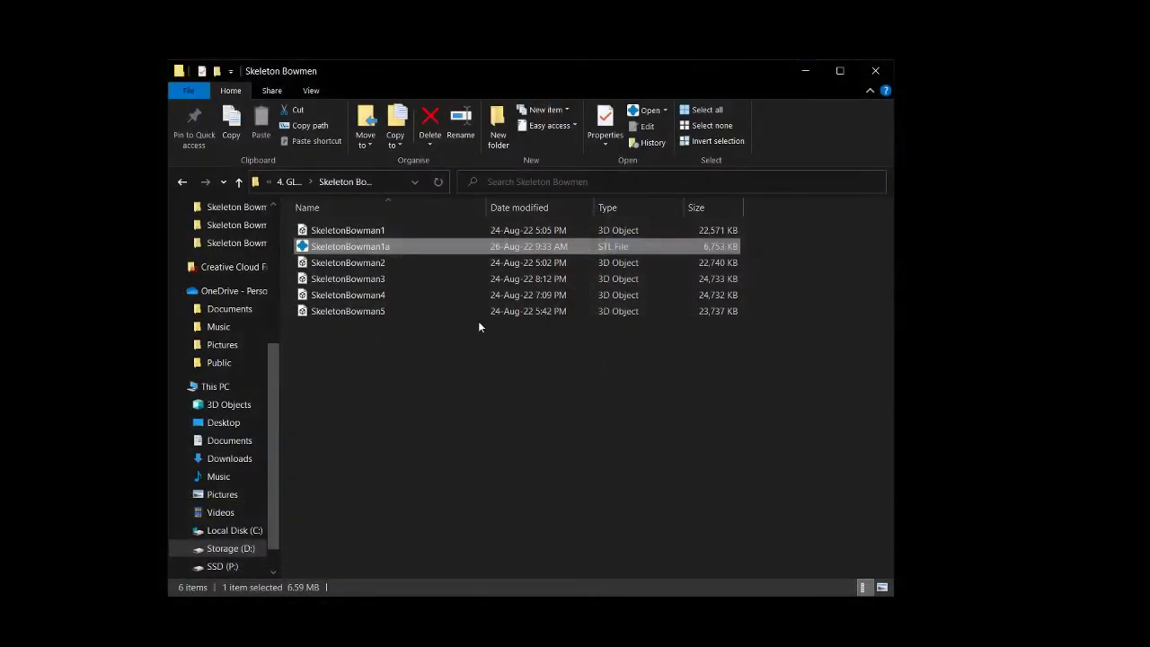
pyautogui.click(495, 486)
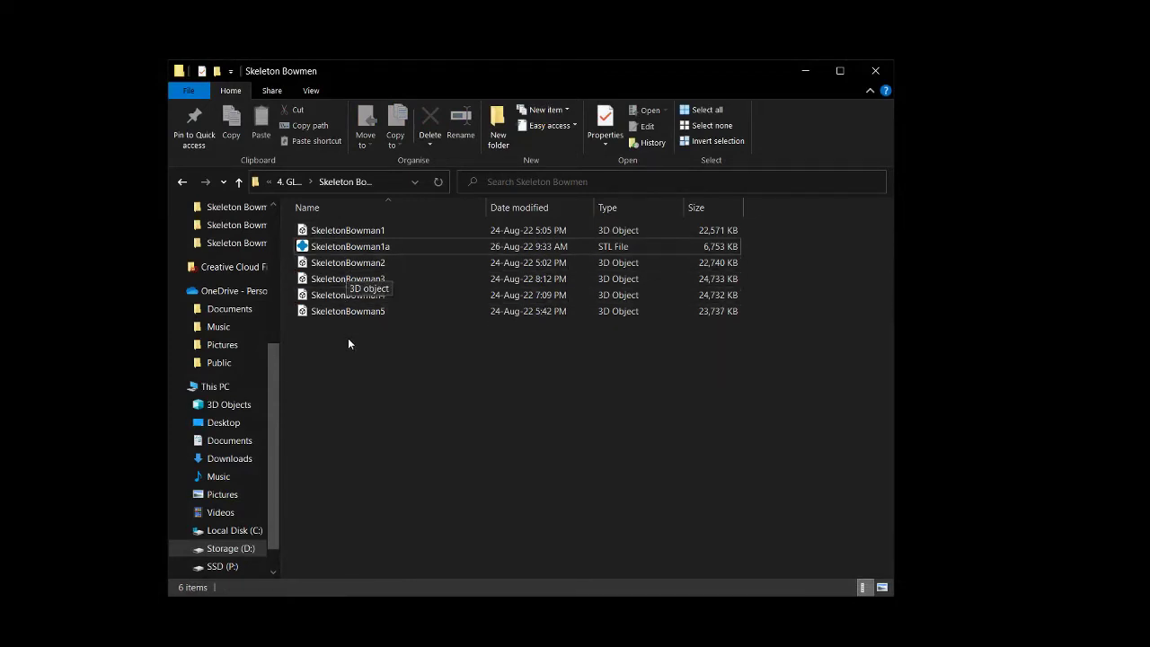
pyautogui.click(362, 248)
pyautogui.press('Delete')
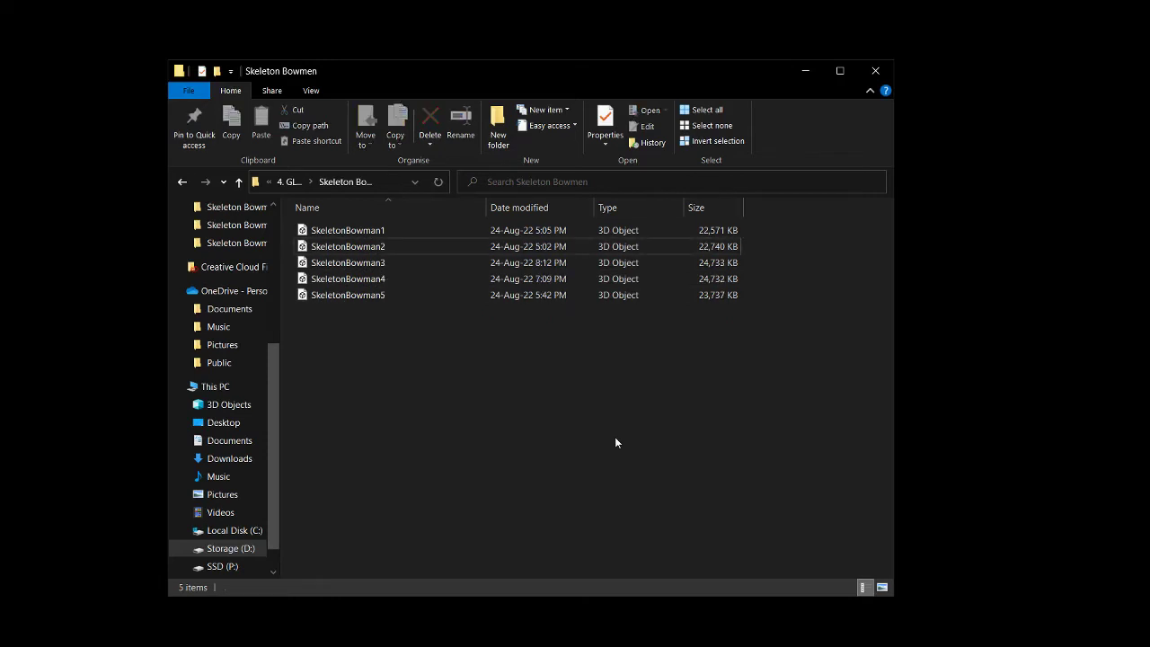
# Open SkeletonBowman2 in 3D Builder, view it from several angles, and open SkeletonBowman3 there as well
pyautogui.doubleClick(392, 246)
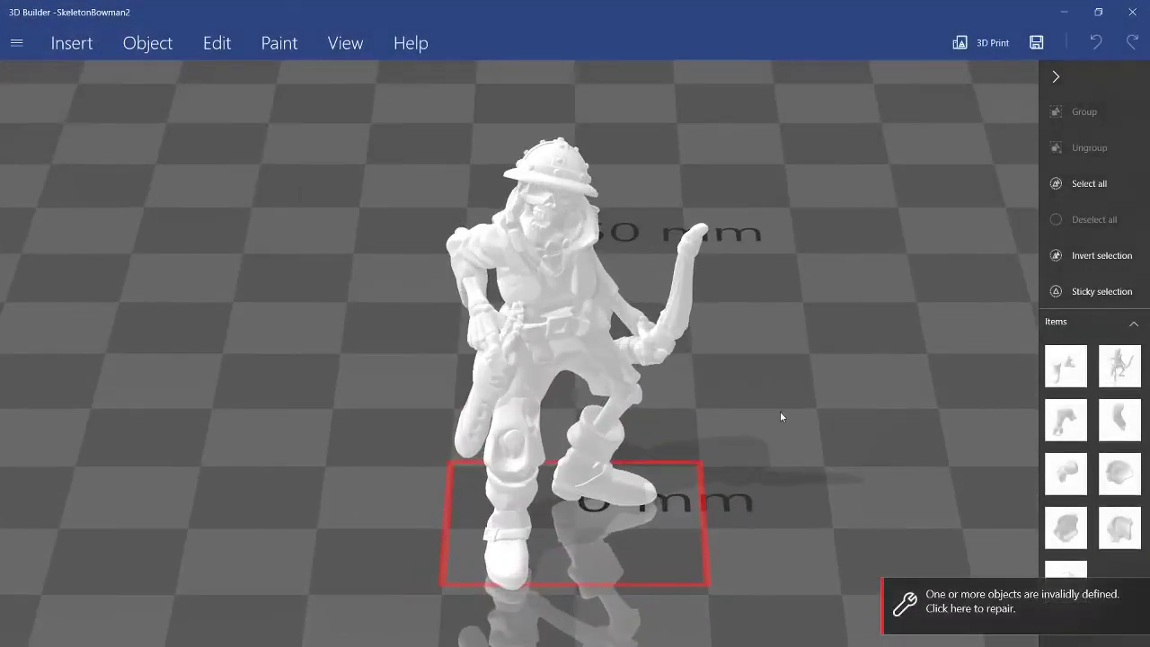
pyautogui.moveTo(780, 416); pyautogui.dragTo(681, 330)
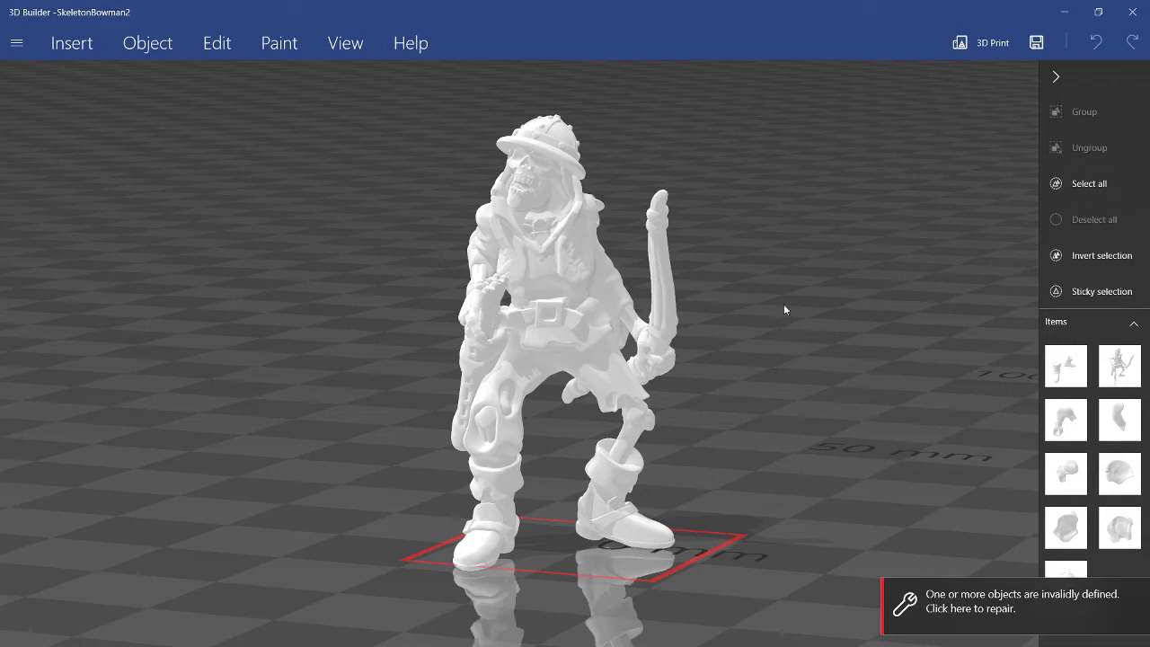
pyautogui.moveTo(783, 309); pyautogui.dragTo(929, 311)
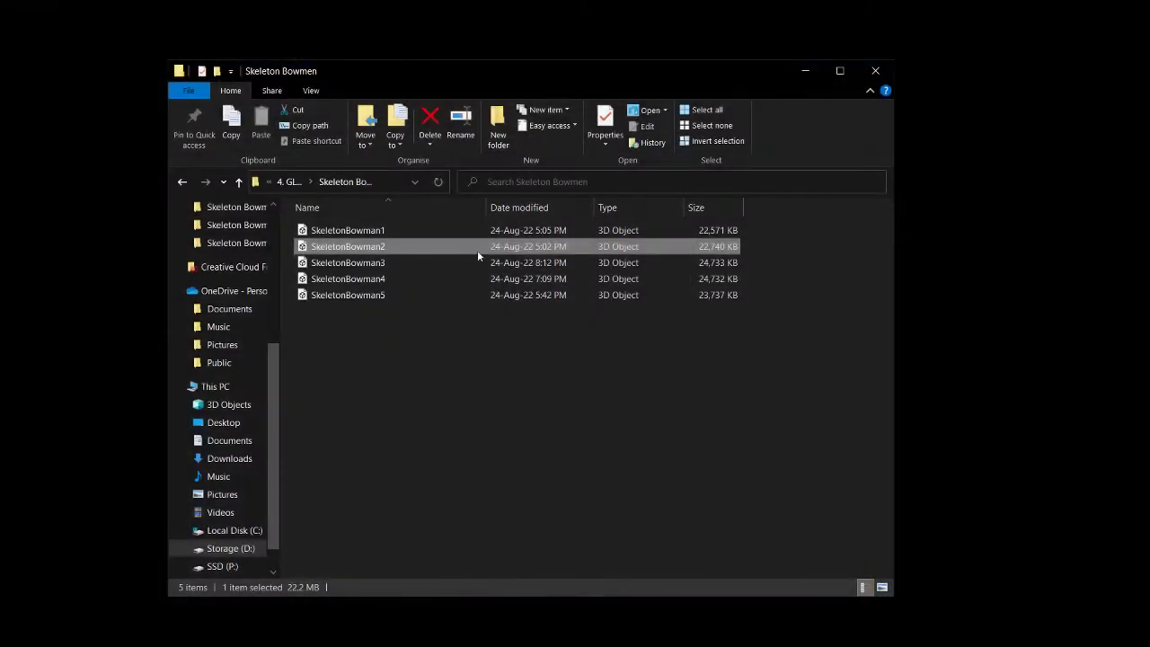
pyautogui.click(392, 265)
pyautogui.doubleClick(392, 265)
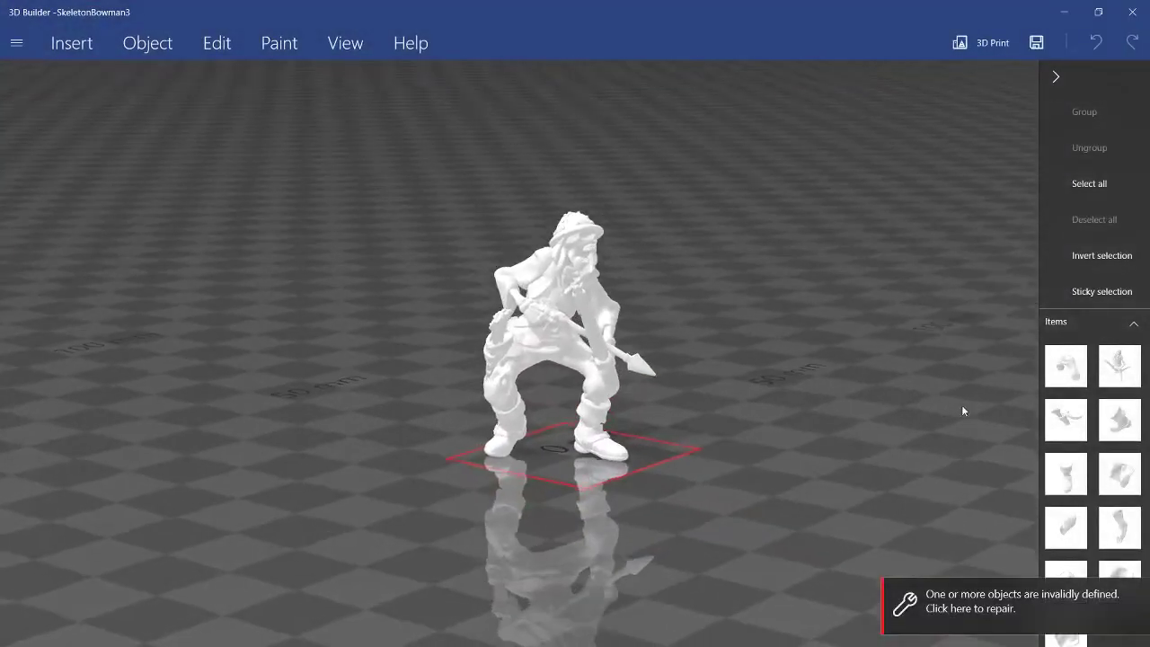
# Examine SkeletonBowman3 from several angles, close 3D Builder and clear the file selection in the Skeleton Bowmen folder
pyautogui.moveTo(961, 404); pyautogui.dragTo(909, 409)
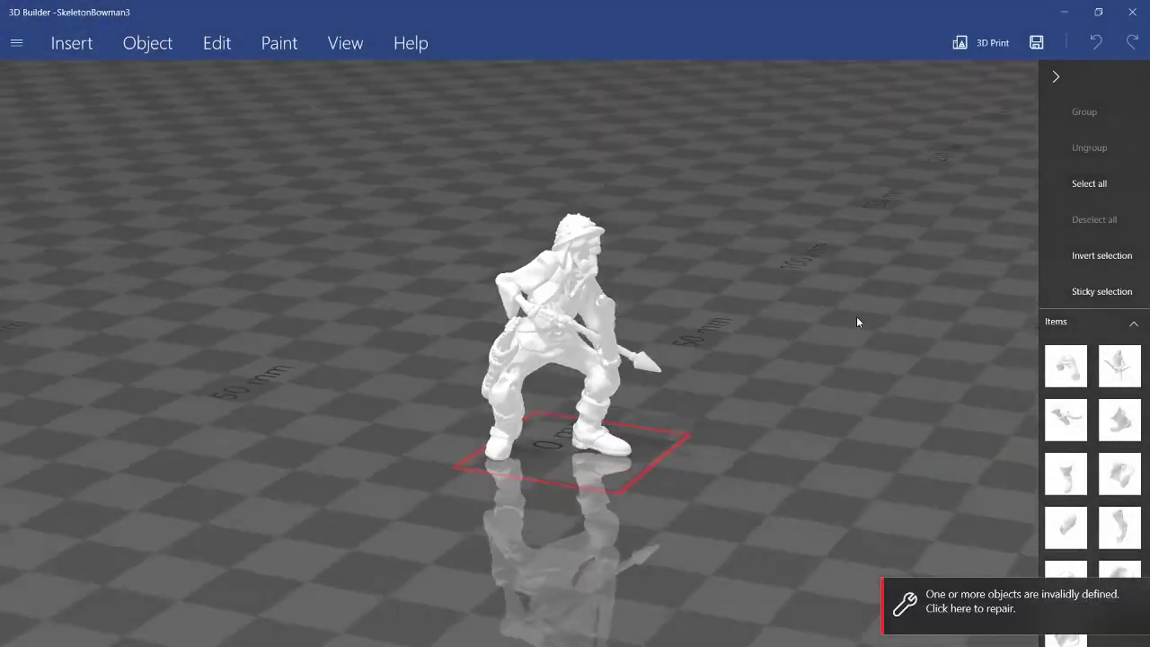
pyautogui.moveTo(882, 324); pyautogui.dragTo(953, 224)
pyautogui.click(1132, 12)
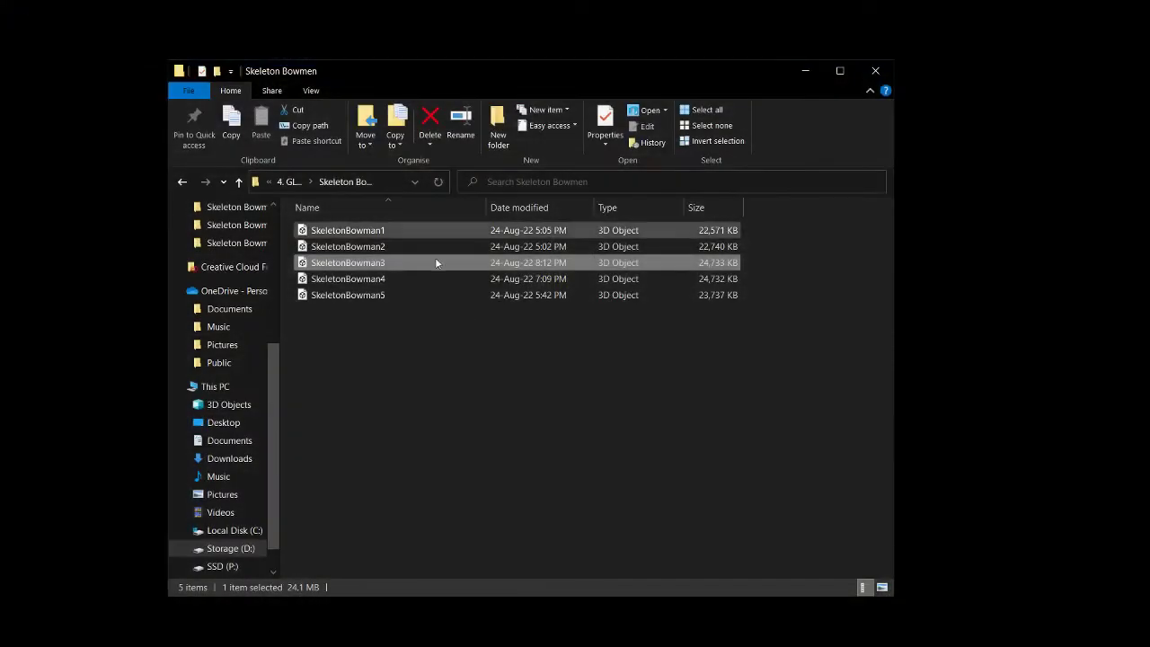
pyautogui.click(474, 367)
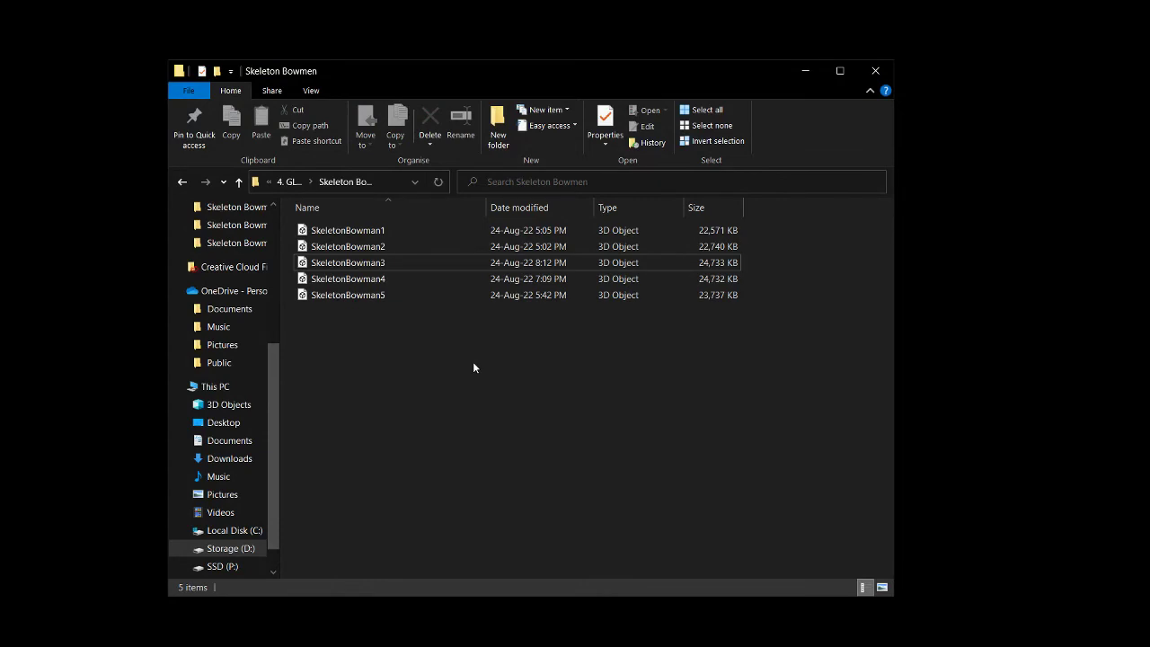
# Open SkeletonBowman2 in 3D Builder and select only its helmet
pyautogui.click(400, 244)
pyautogui.doubleClick(404, 243)
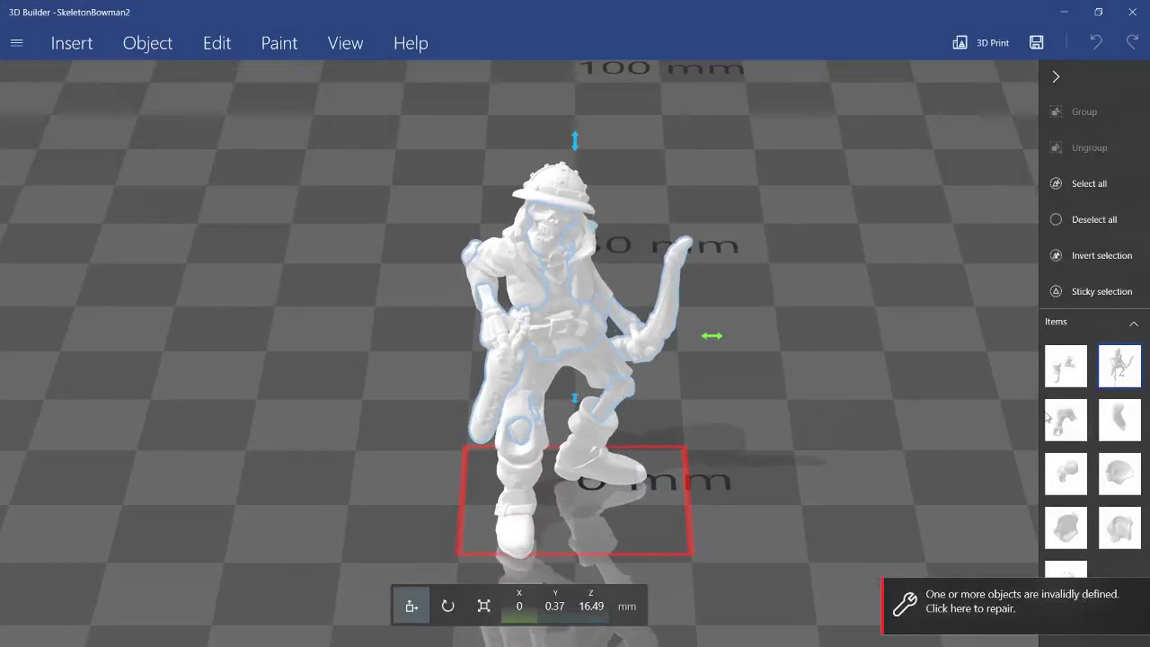
pyautogui.click(1066, 569)
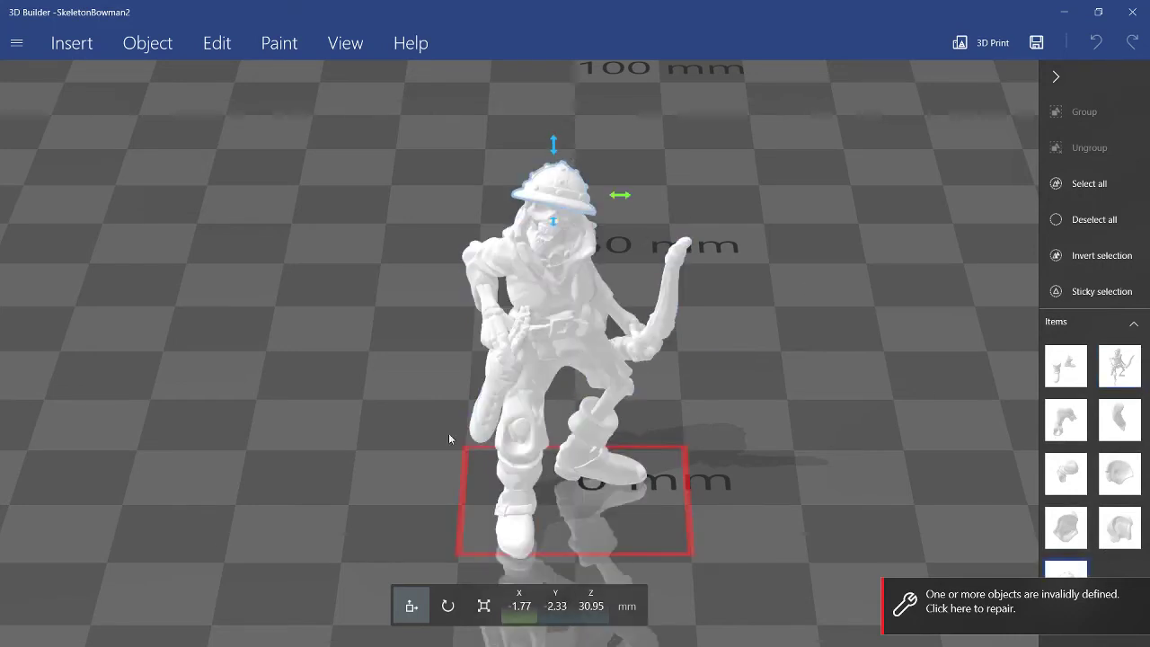
# Rotate the helmet to about 10.37° roll, -4.94° pitch and 71.83° yaw, and check its fit from the side
pyautogui.click(448, 606)
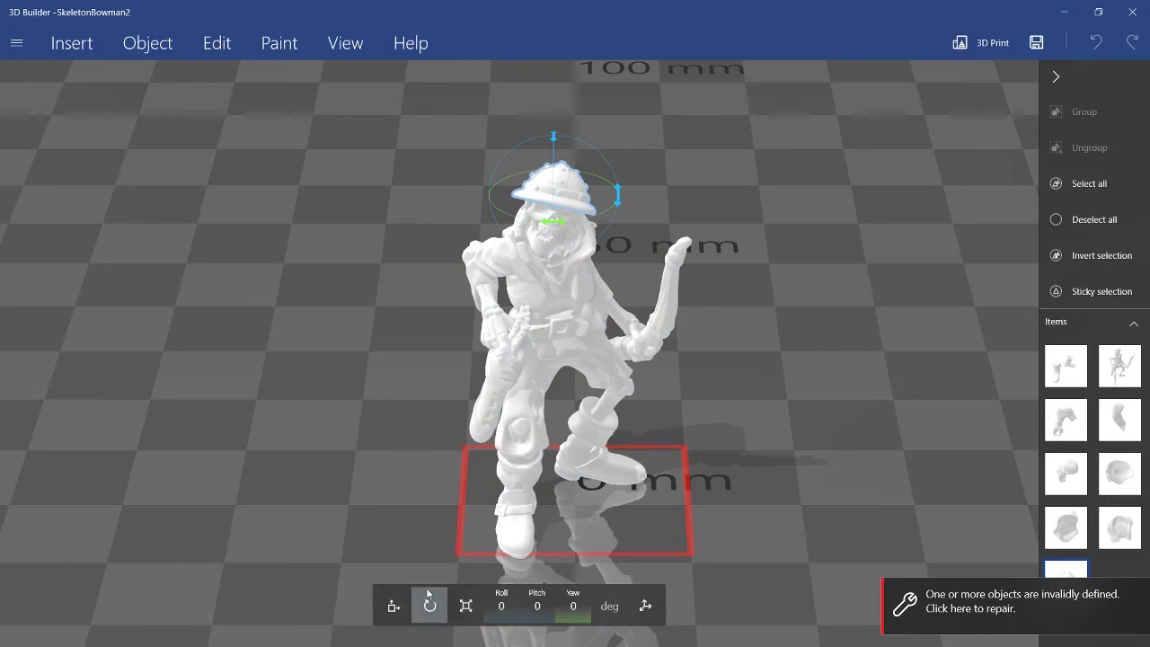
pyautogui.moveTo(618, 194); pyautogui.dragTo(671, 205)
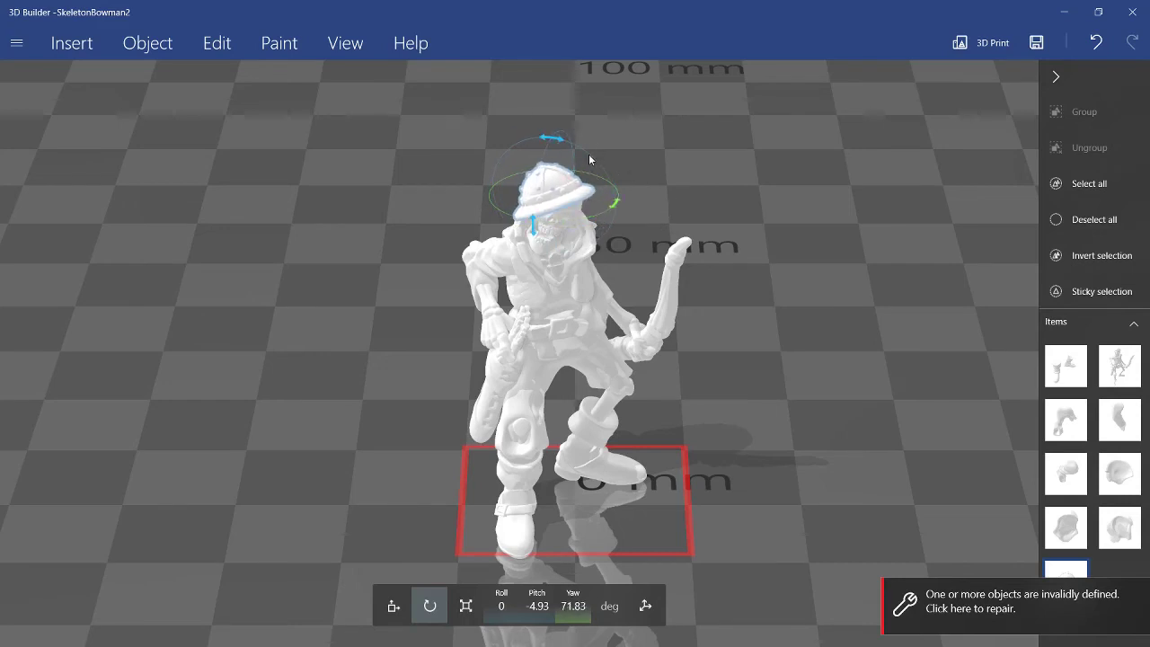
pyautogui.moveTo(551, 142)
pyautogui.mouseDown()
pyautogui.moveTo(584, 147)
pyautogui.moveTo(542, 134)
pyautogui.moveTo(563, 145)
pyautogui.mouseUp()
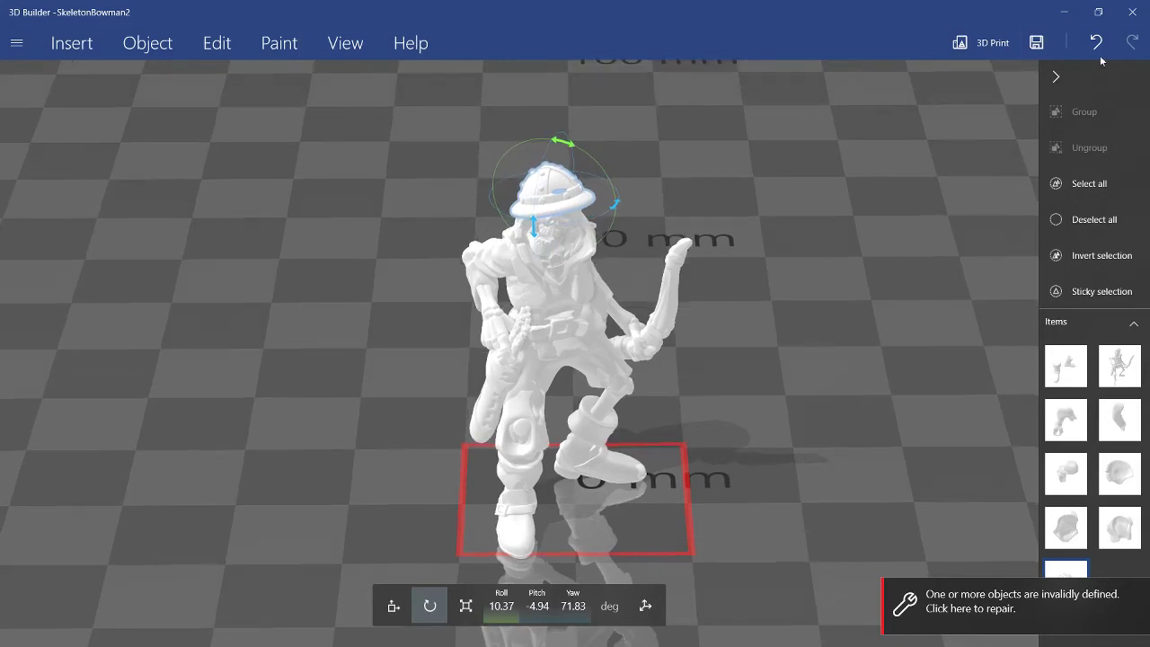
pyautogui.moveTo(775, 311); pyautogui.dragTo(329, 149)
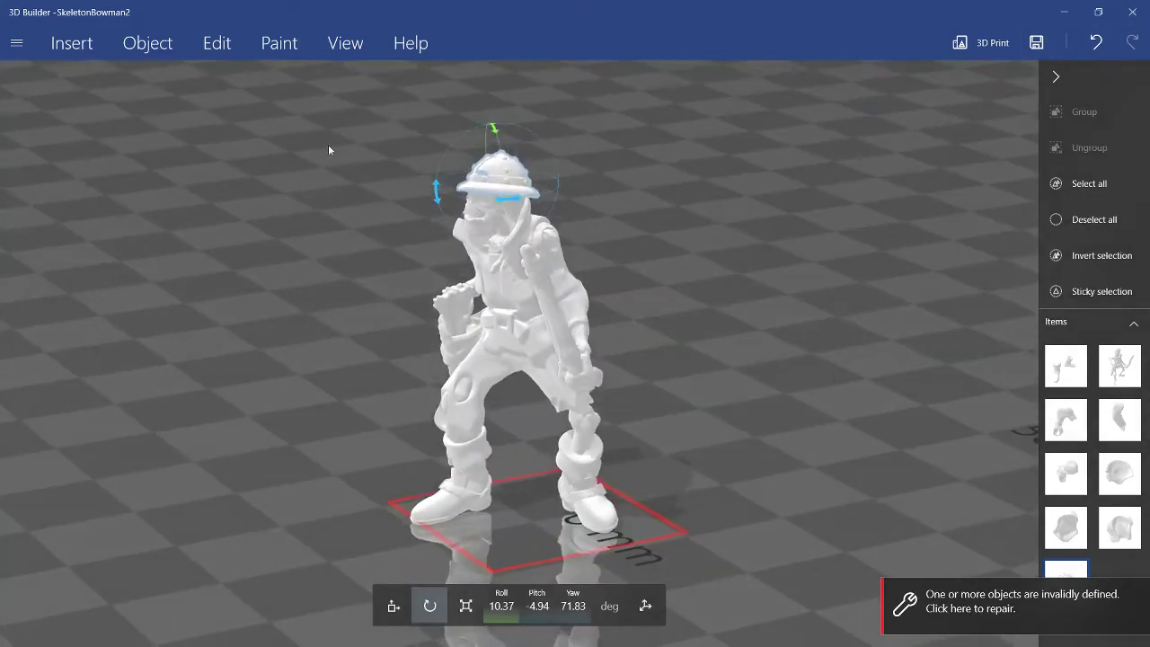
# Close 3D Builder and open SkeletonBowman_Rig from PrintedEncounter's 1.2 Rigs > Skeleton folder in a maximised Blender window
pyautogui.click(1129, 14)
pyautogui.click(595, 364)
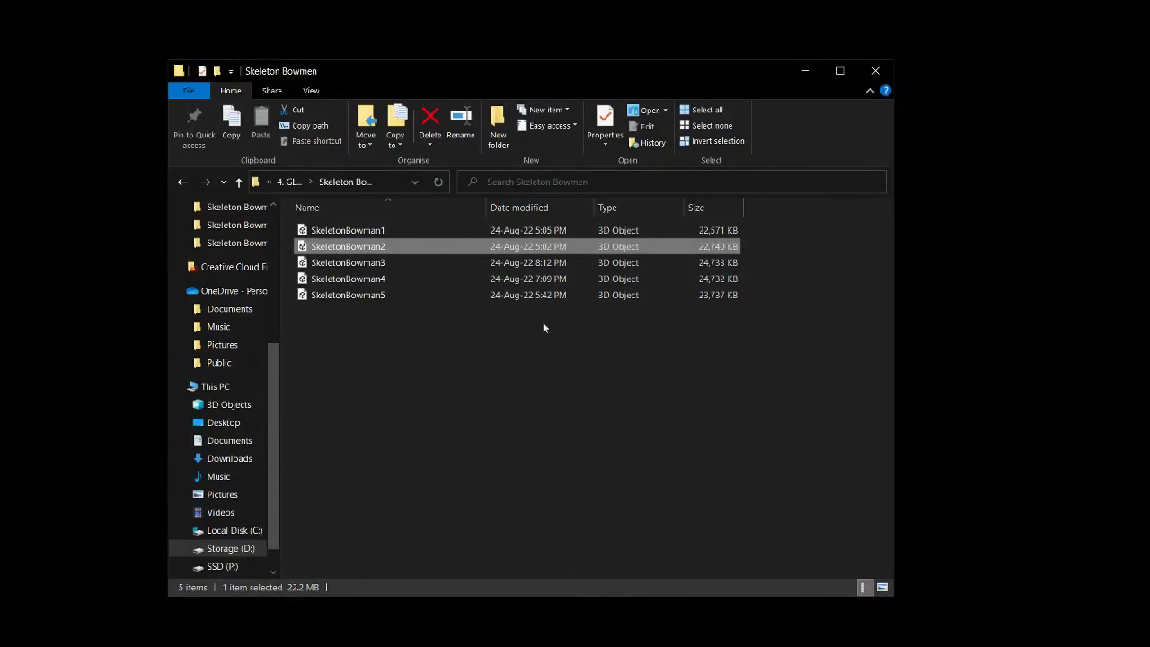
pyautogui.click(289, 181)
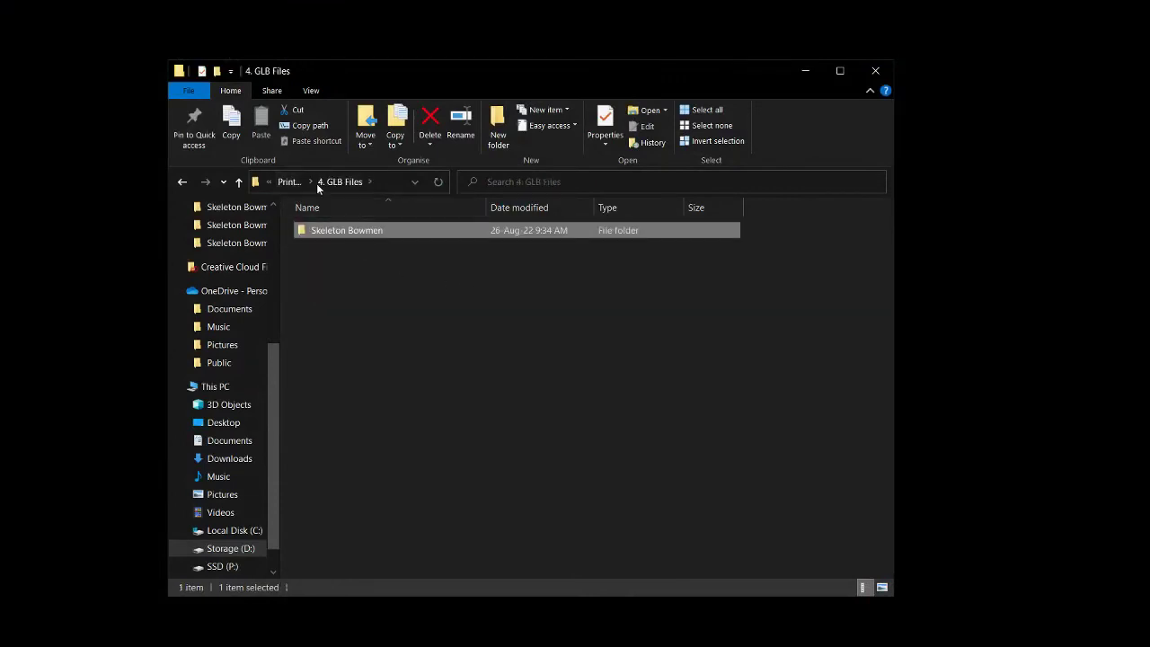
pyautogui.click(289, 181)
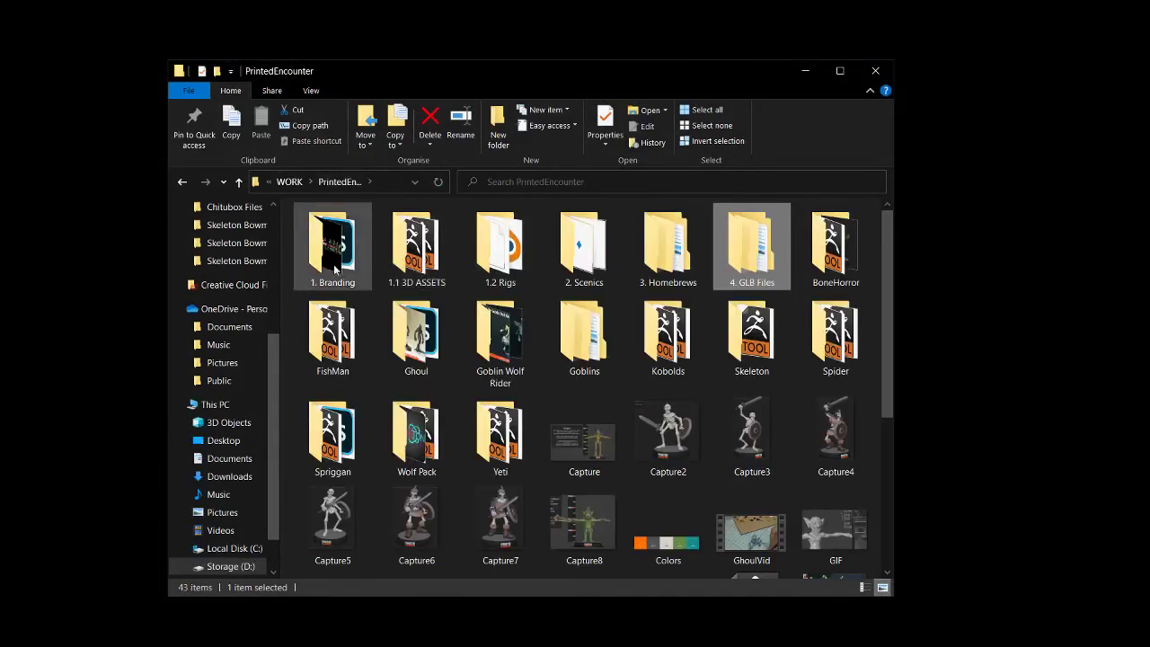
pyautogui.doubleClick(500, 252)
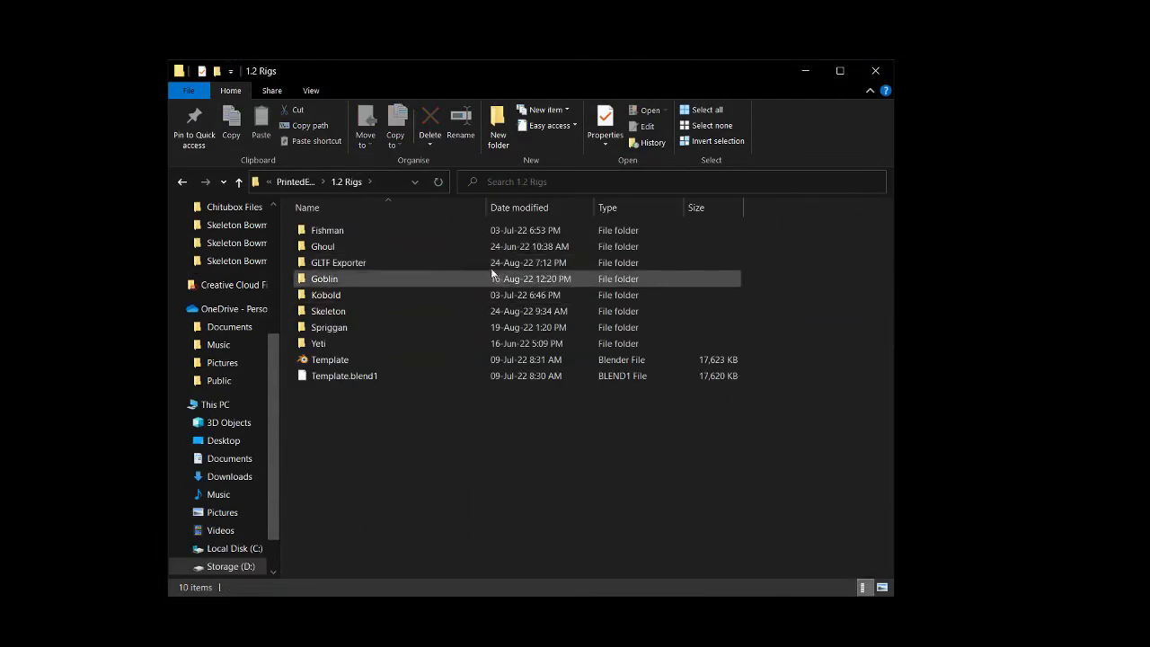
pyautogui.doubleClick(332, 311)
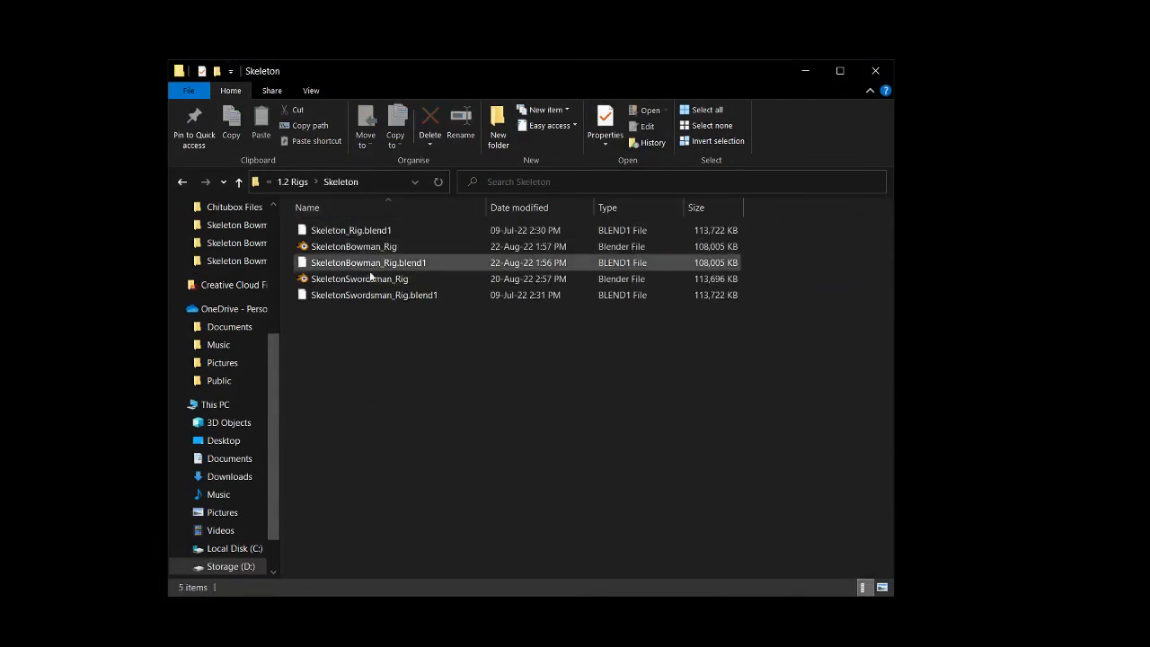
pyautogui.doubleClick(372, 251)
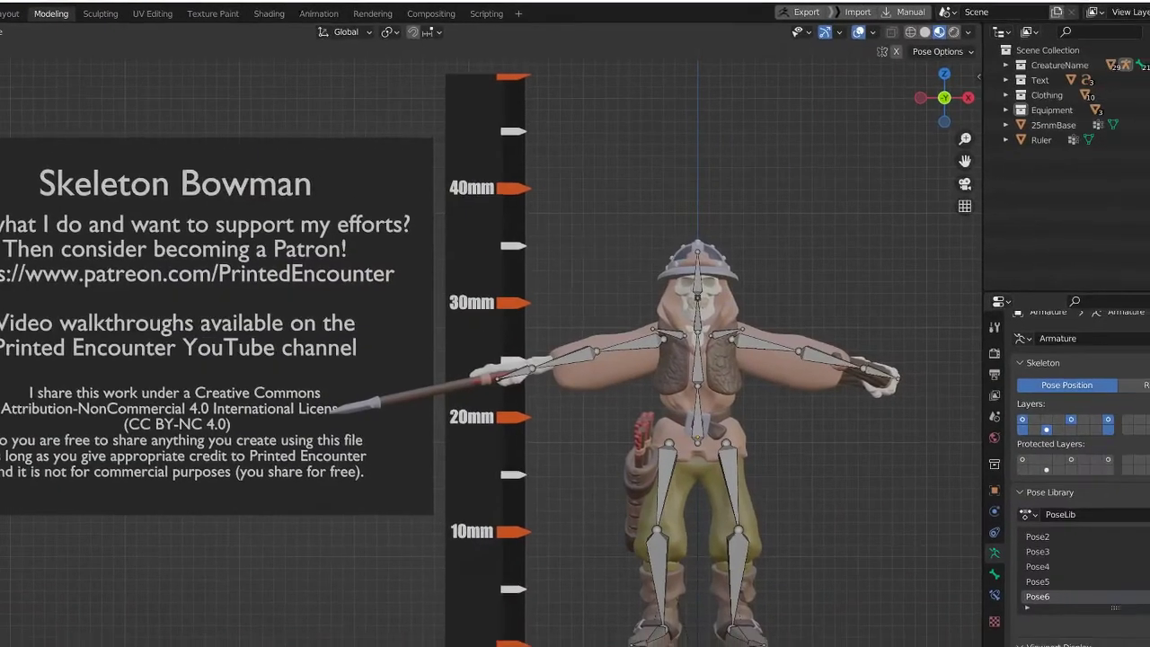
pyautogui.moveTo(710, 9); pyautogui.dragTo(700, 139)
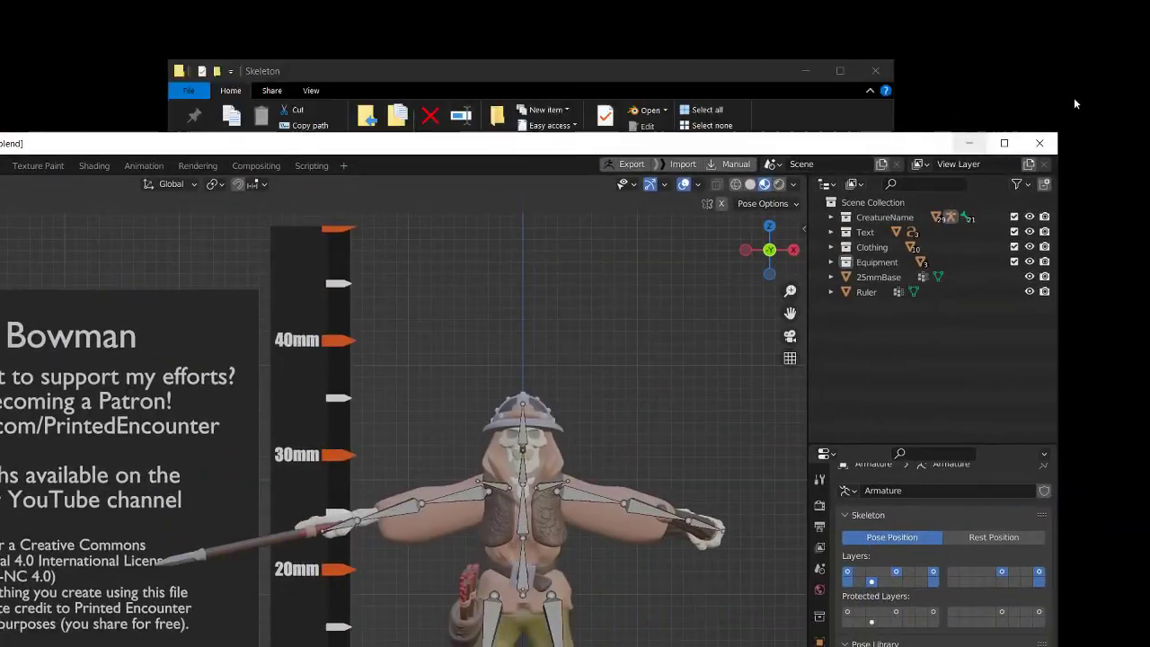
pyautogui.doubleClick(1006, 143)
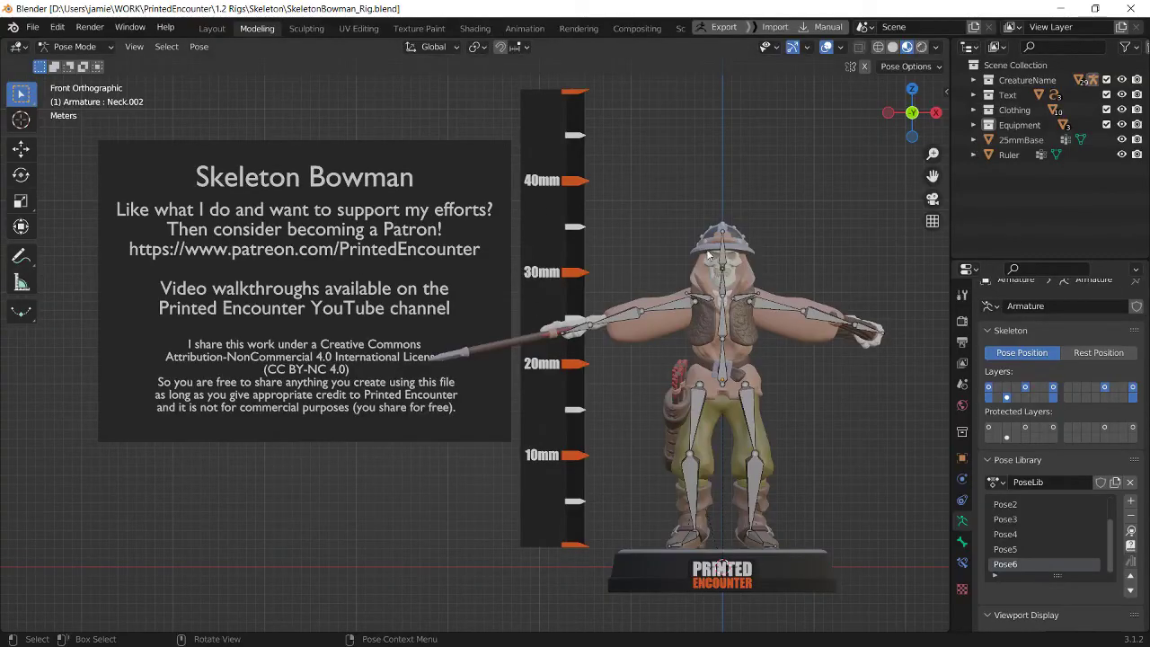
# Apply Pose4 from the pose library to all bones of the bowman's armature, then deselect them
pyautogui.click(722, 333)
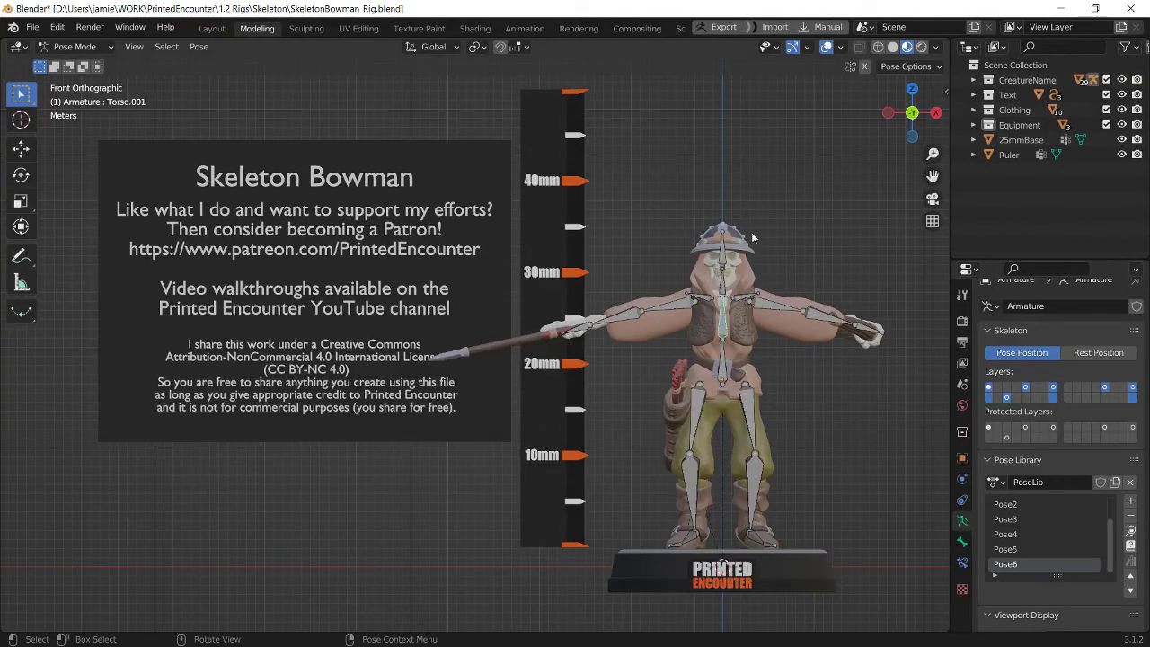
pyautogui.click(1024, 534)
pyautogui.click(1130, 530)
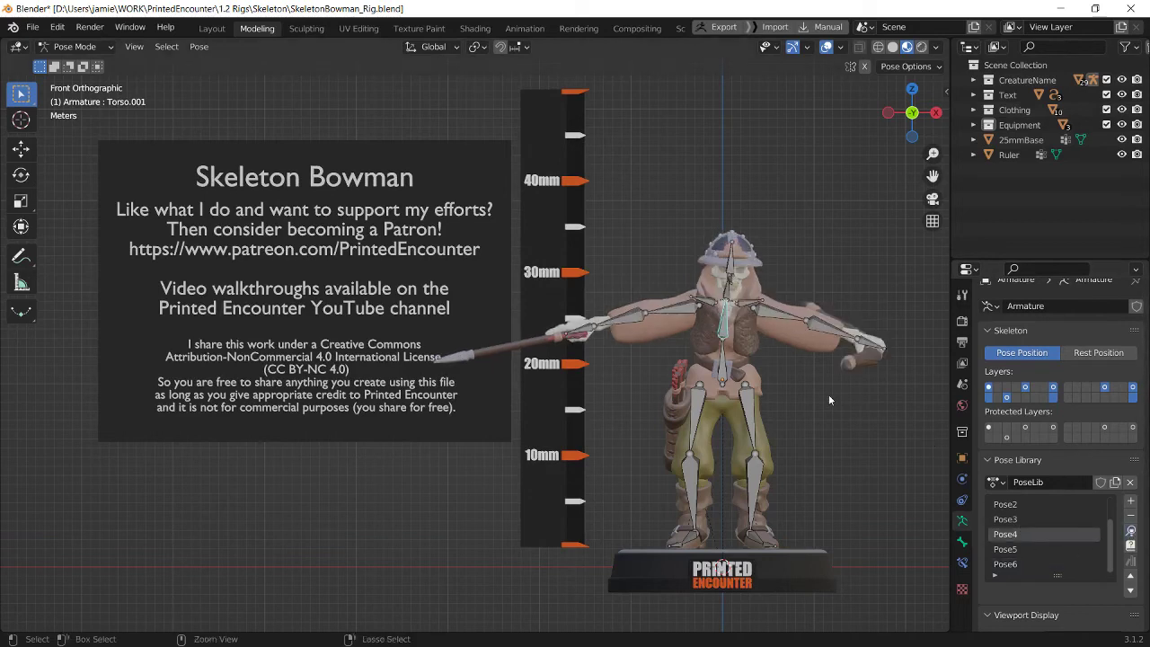
pyautogui.click(1130, 530)
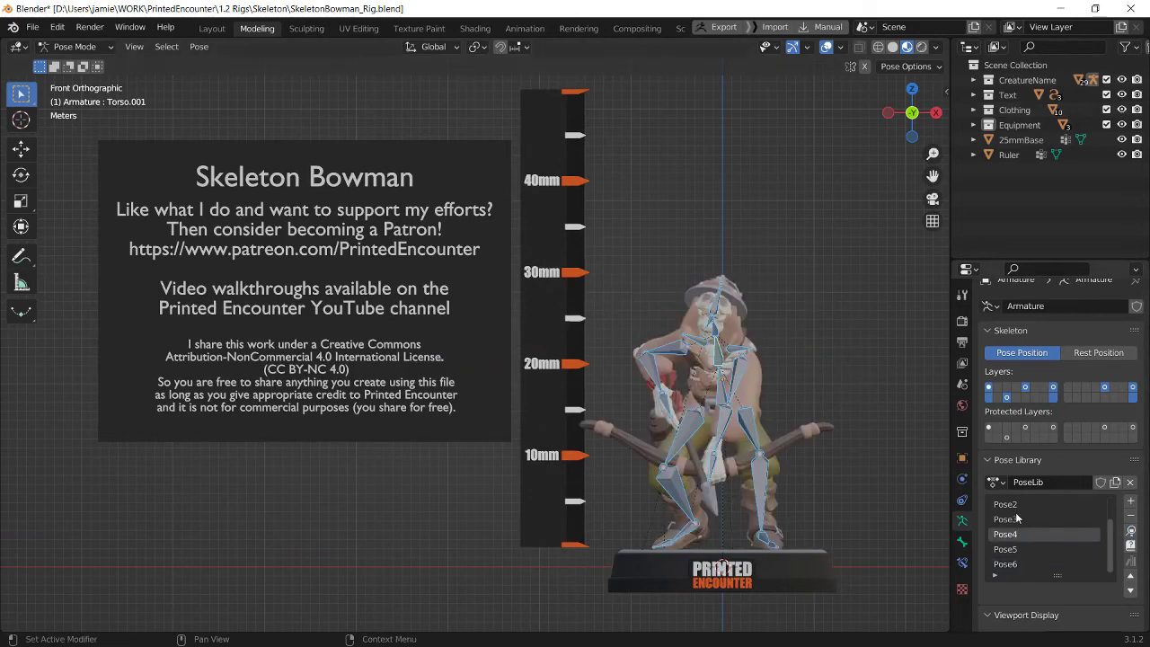
pyautogui.click(813, 325)
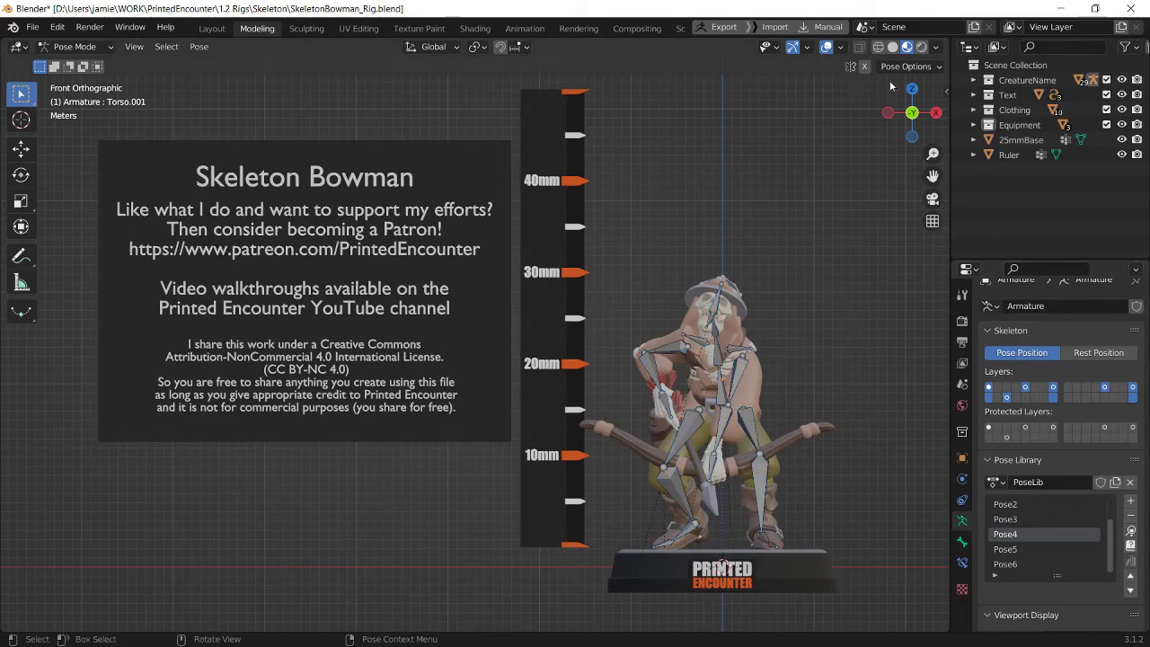
# Examine the posed bowman rig on its base from the side, the front and at an angle
pyautogui.moveTo(842, 289); pyautogui.dragTo(613, 313, button='middle')
pyautogui.scroll(4, 613, 313)
pyautogui.moveTo(815, 441); pyautogui.dragTo(669, 350, button='middle')
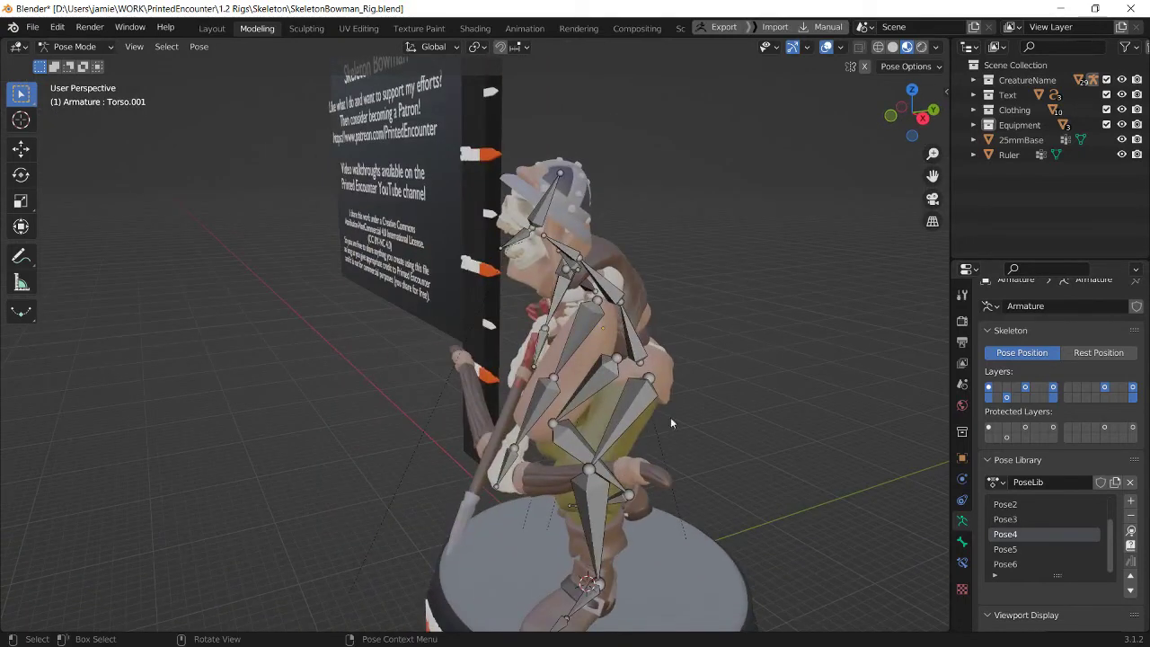
pyautogui.moveTo(732, 392); pyautogui.dragTo(823, 386, button='middle')
pyautogui.scroll(-3, 823, 387)
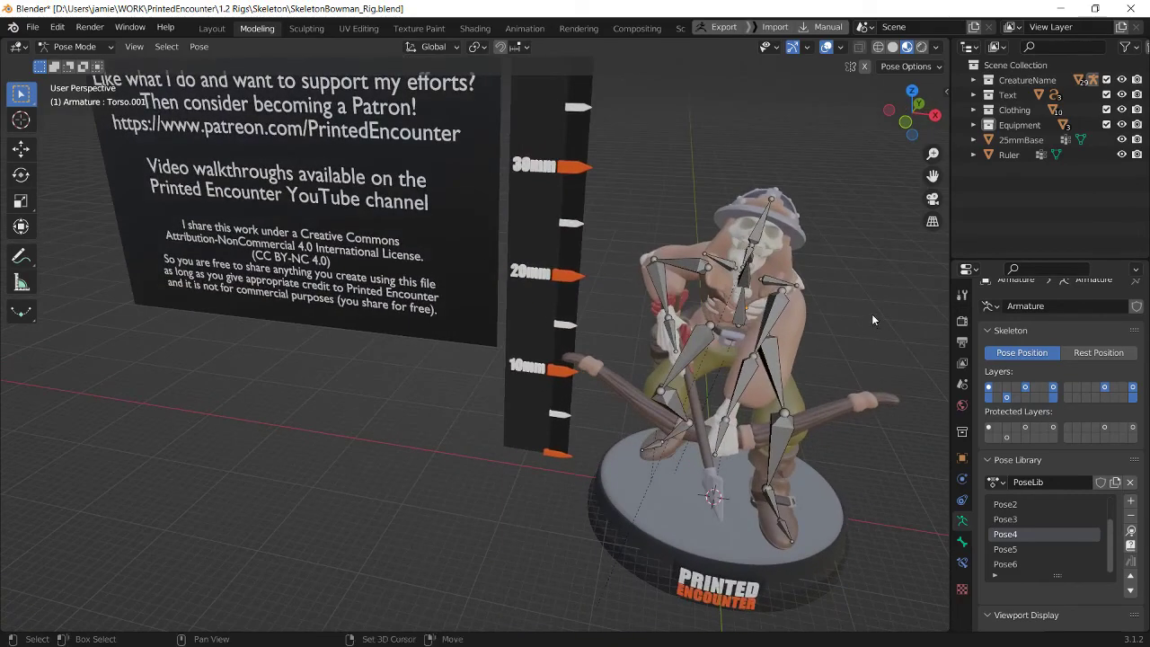
pyautogui.scroll(3, 751, 344)
pyautogui.moveTo(751, 344); pyautogui.dragTo(617, 323, button='middle')
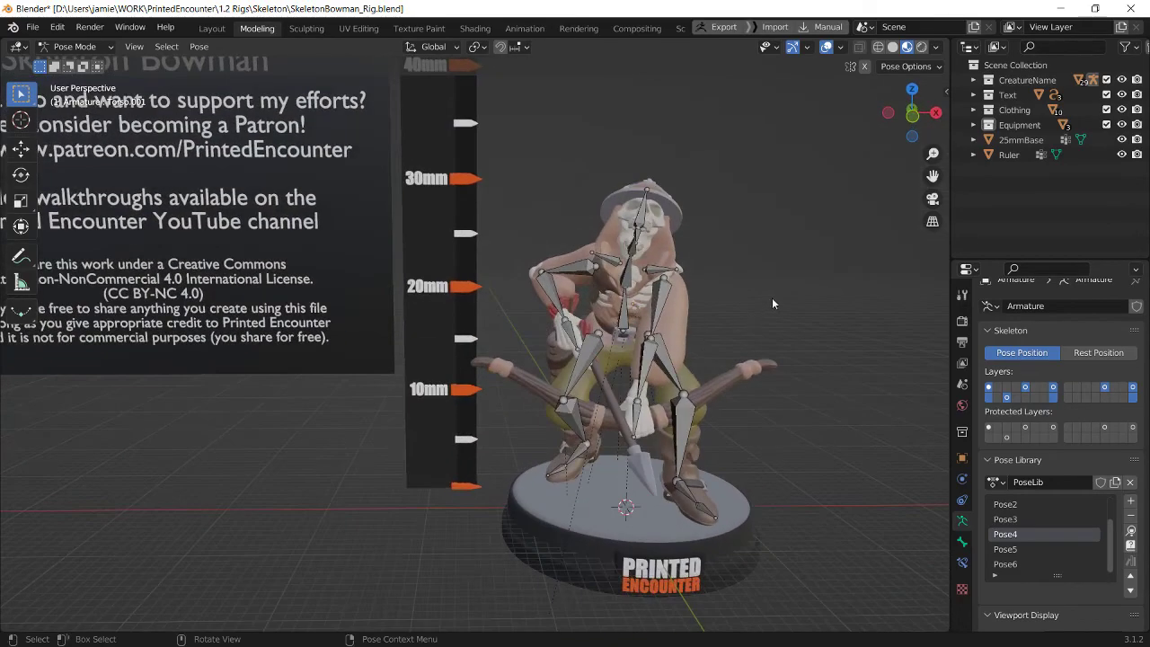
pyautogui.click(915, 123)
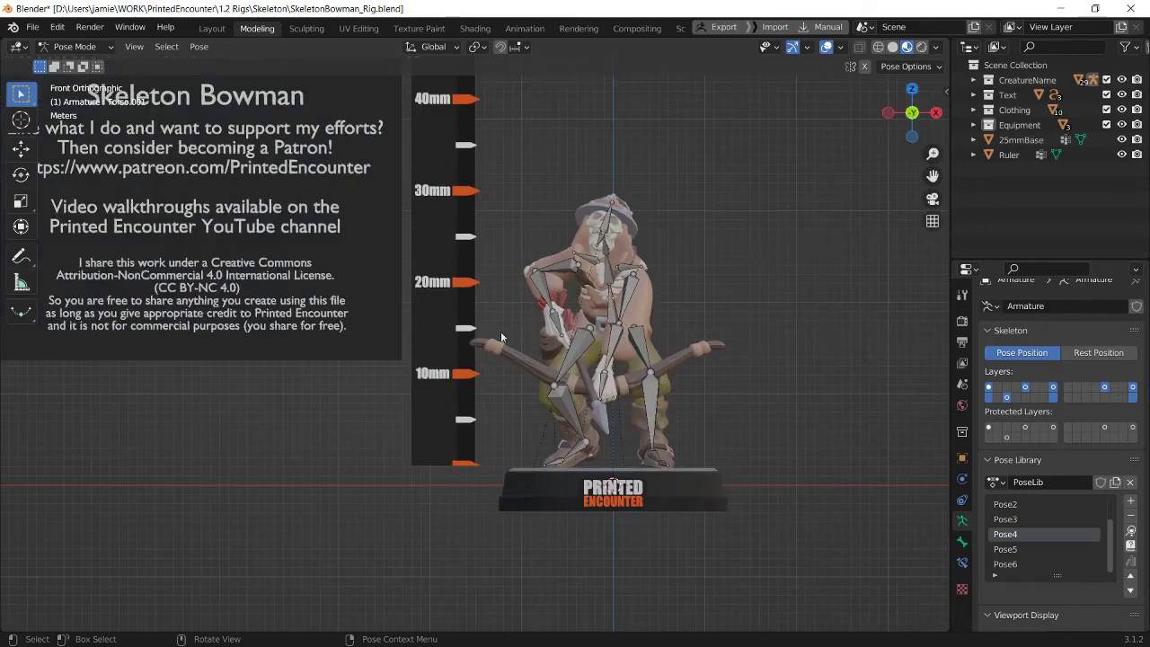
pyautogui.moveTo(505, 376); pyautogui.dragTo(628, 317, button='middle')
pyautogui.moveTo(536, 302); pyautogui.dragTo(728, 291, button='middle')
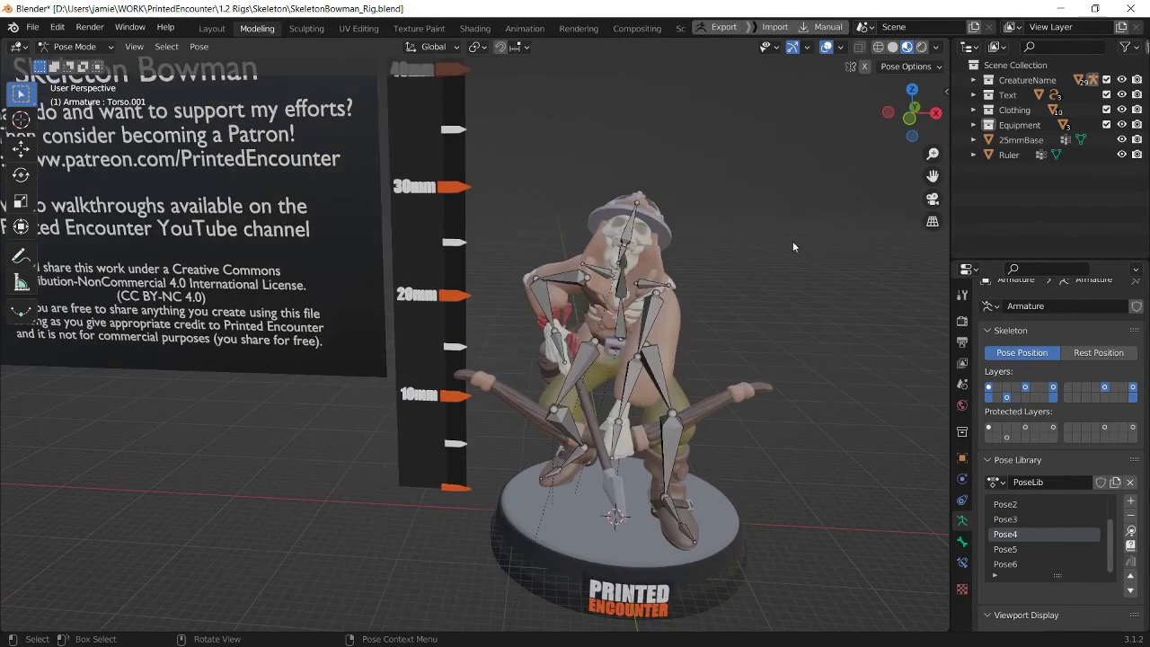
# Close Blender without saving the rig and return to the Skeleton Bowmen folder inside 4. GLB Files
pyautogui.click(1130, 8)
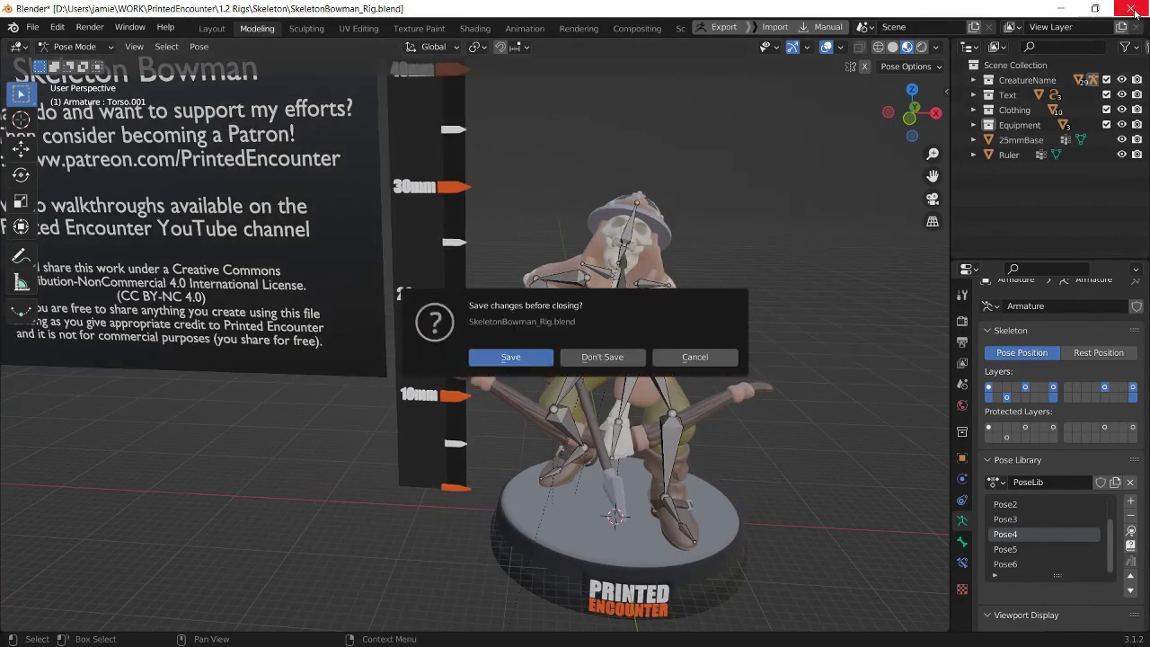
pyautogui.click(627, 357)
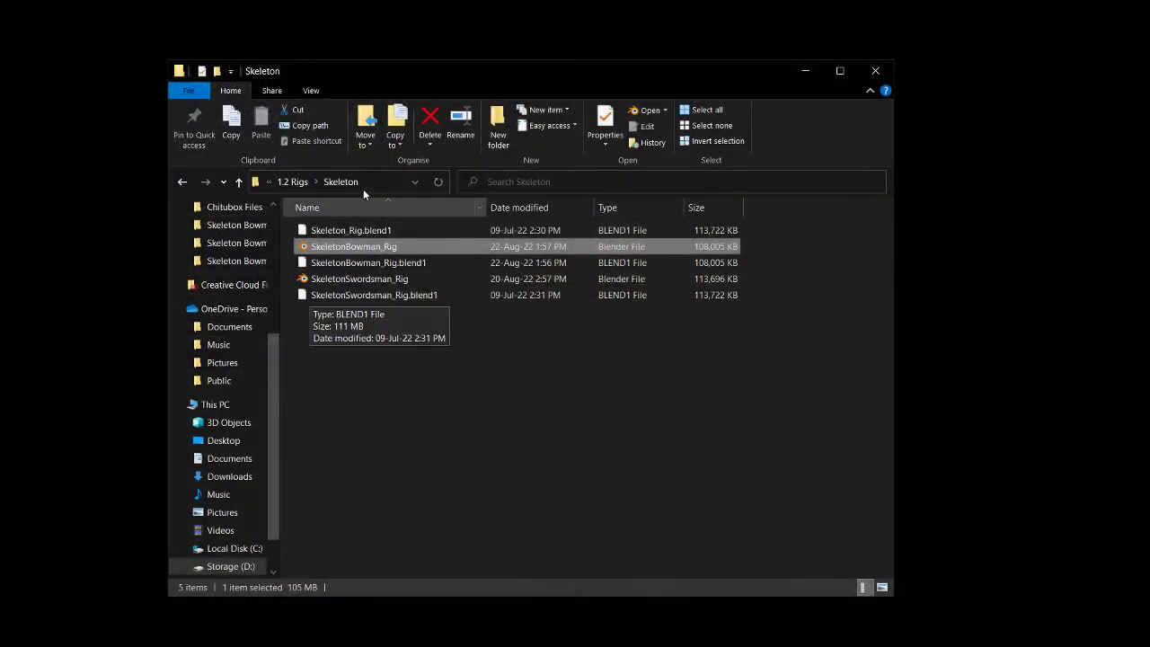
pyautogui.scroll(1, 215, 450)
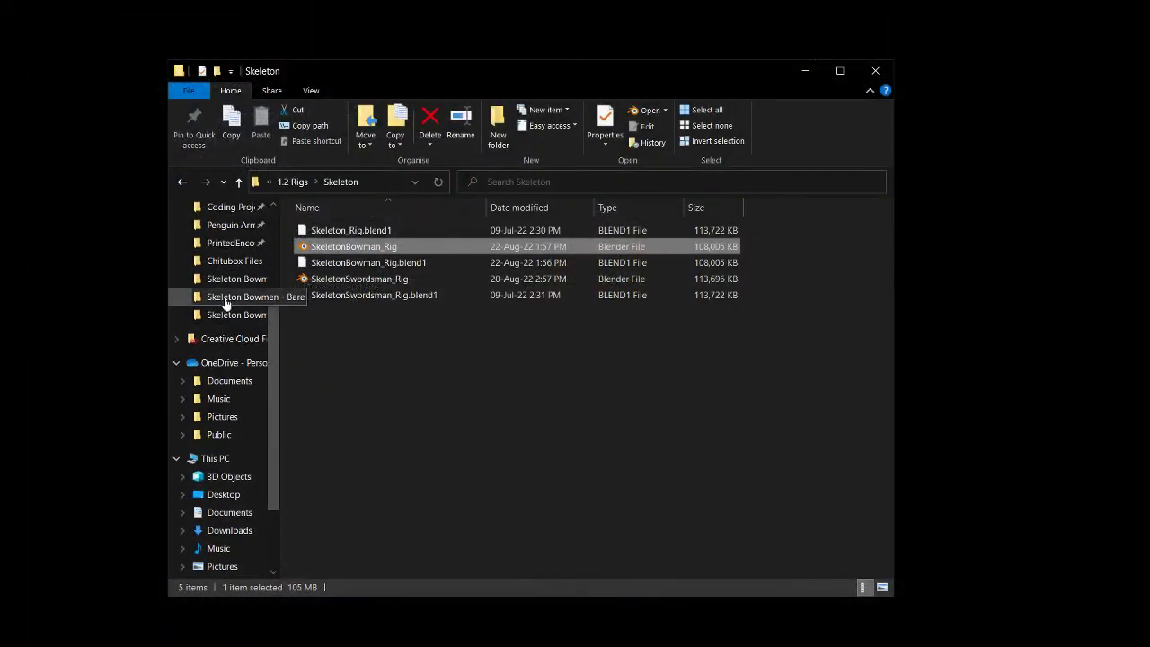
pyautogui.click(215, 244)
pyautogui.doubleClick(745, 253)
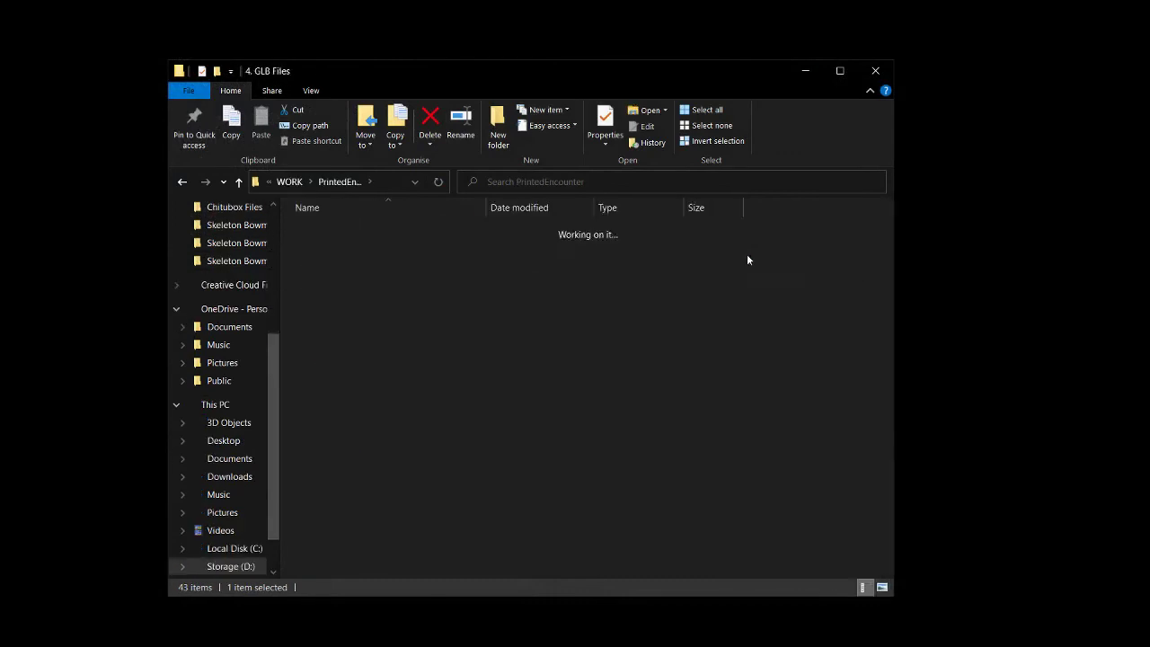
pyautogui.doubleClick(382, 233)
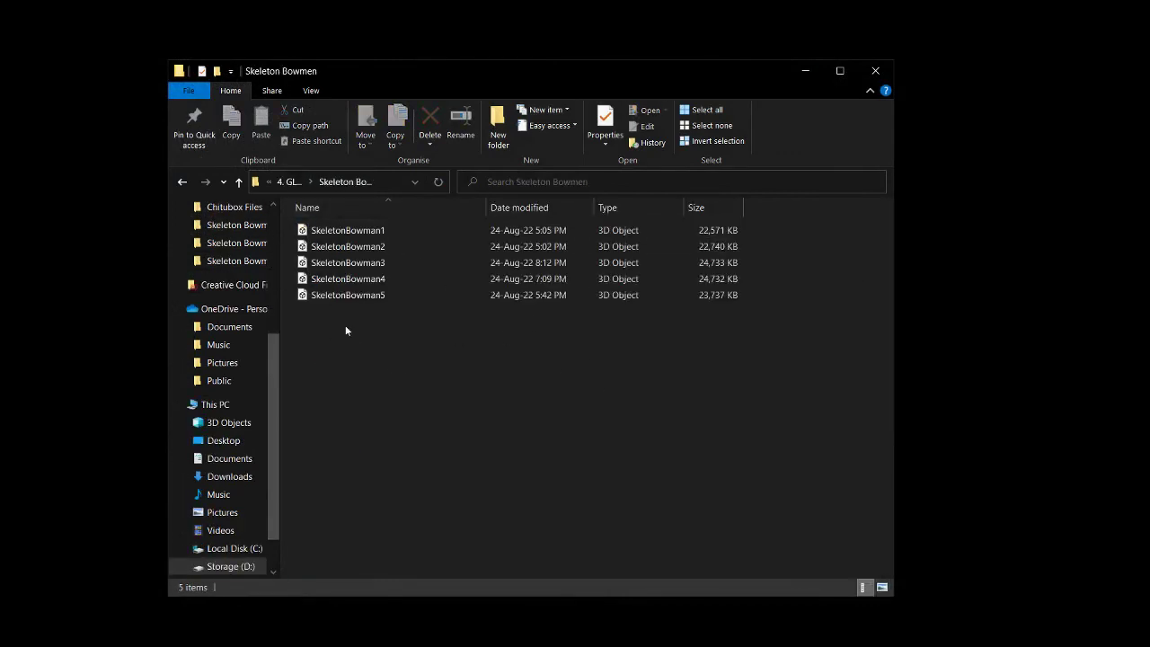